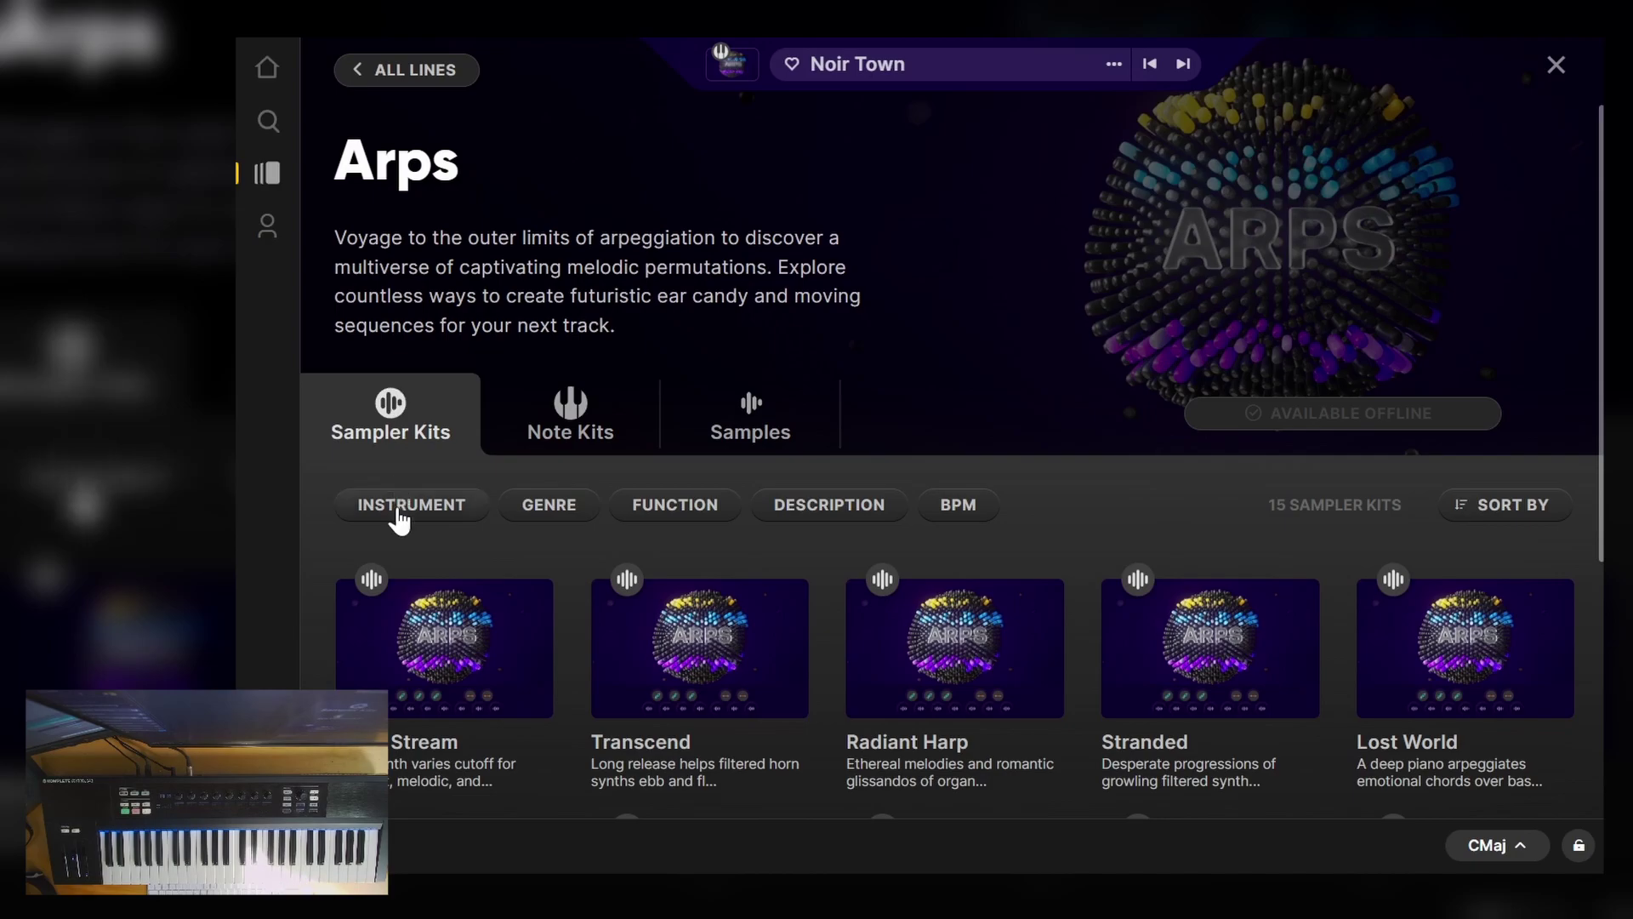
- Load the Spirit Stream sampler kit from the Arps line, return to the line's page and list its note kits
{"action": "left_click", "coordinate": [500, 616]}
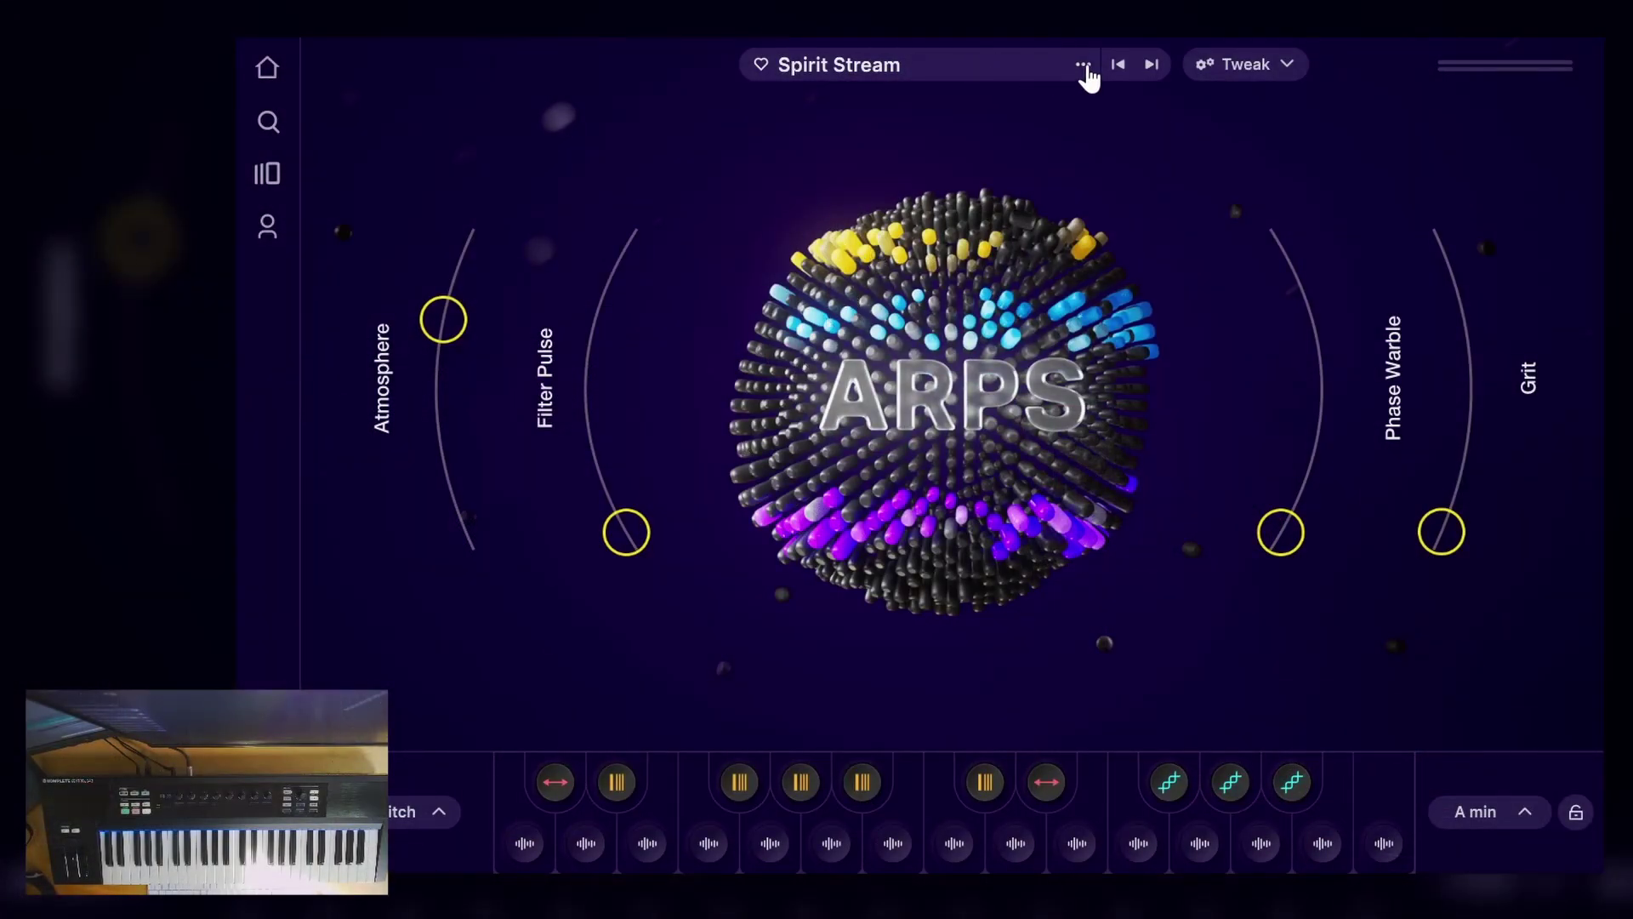
{"action": "left_click", "coordinate": [1083, 66]}
{"action": "left_click", "coordinate": [1151, 150]}
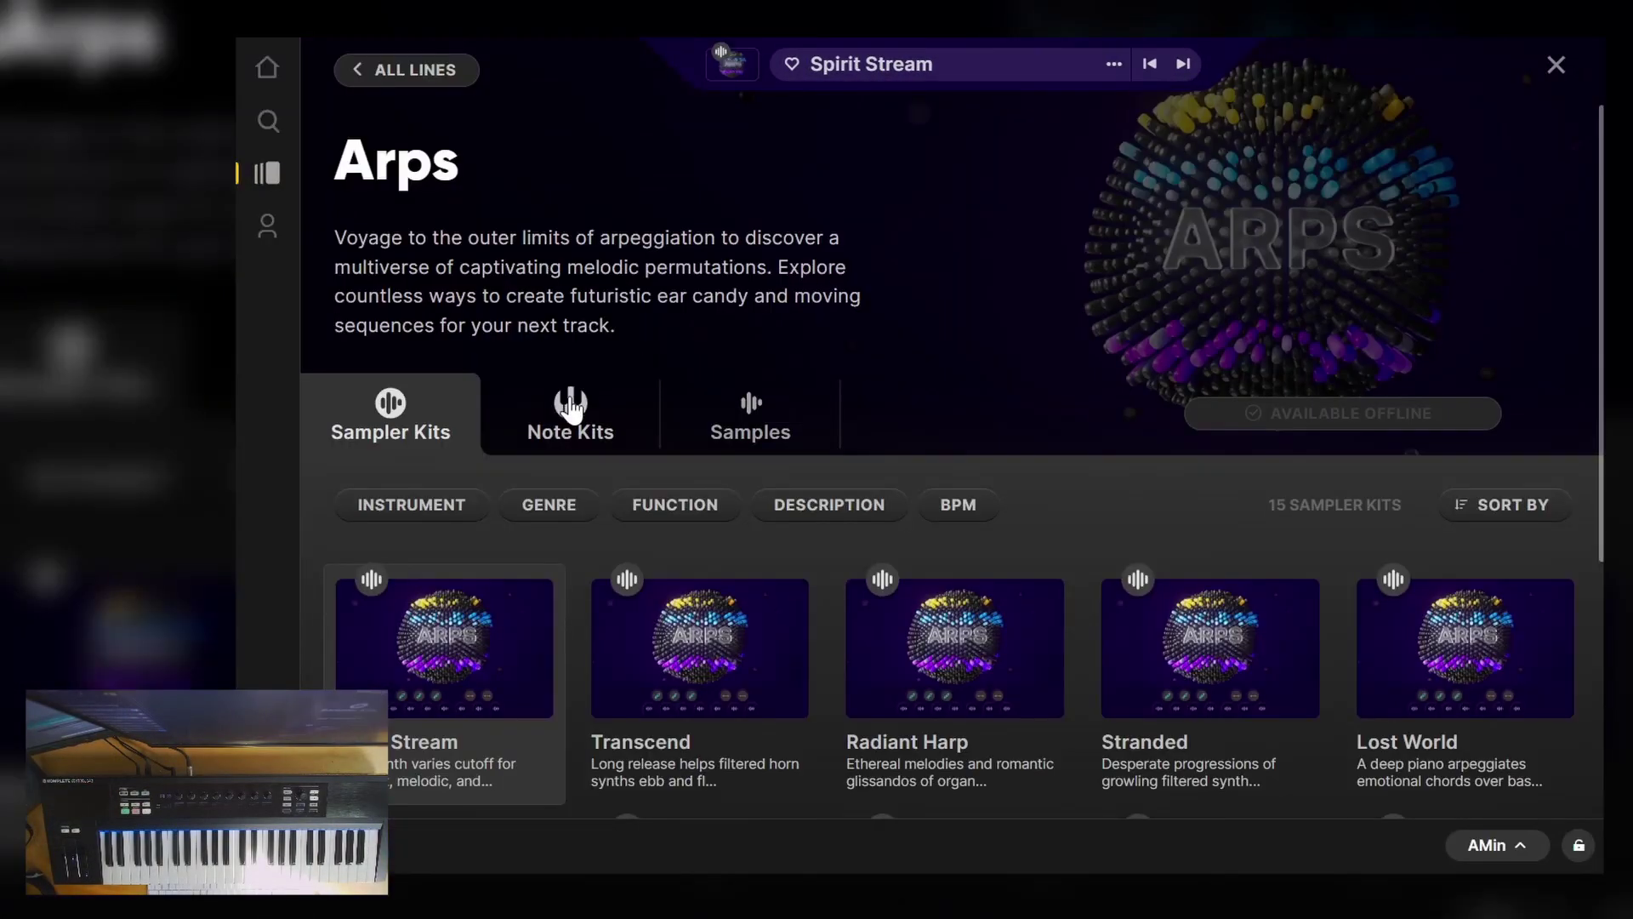
{"action": "left_click", "coordinate": [573, 406]}
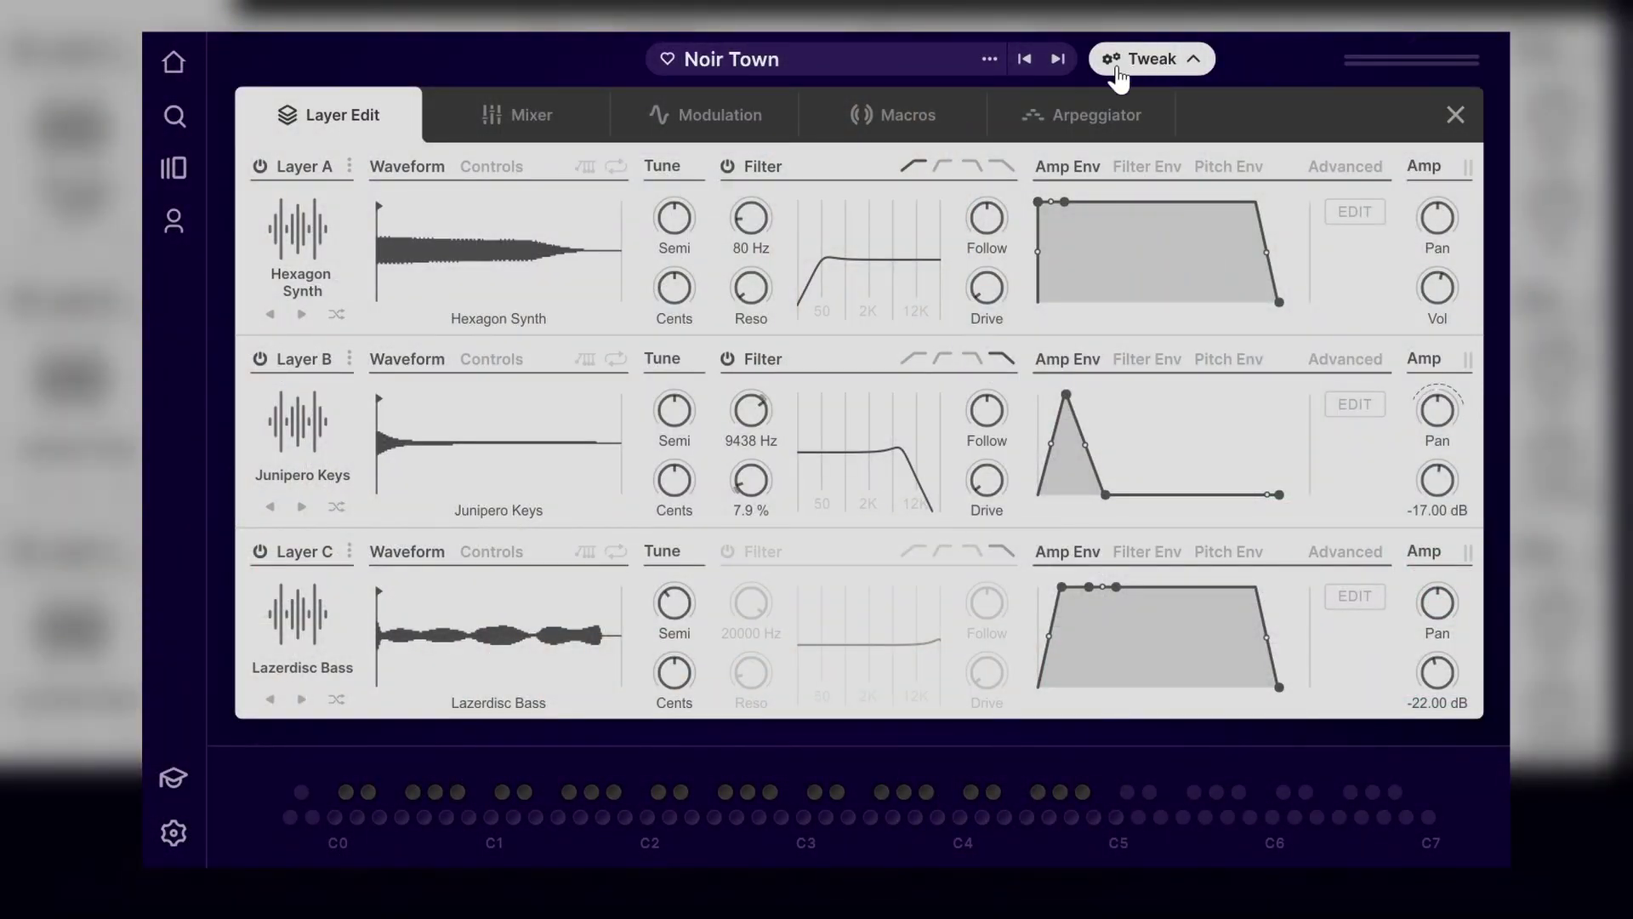
- Look through the Noir Town kit's Mixer, Modulation and Macros settings, ending on its Arpeggiator settings
{"action": "left_click", "coordinate": [553, 133]}
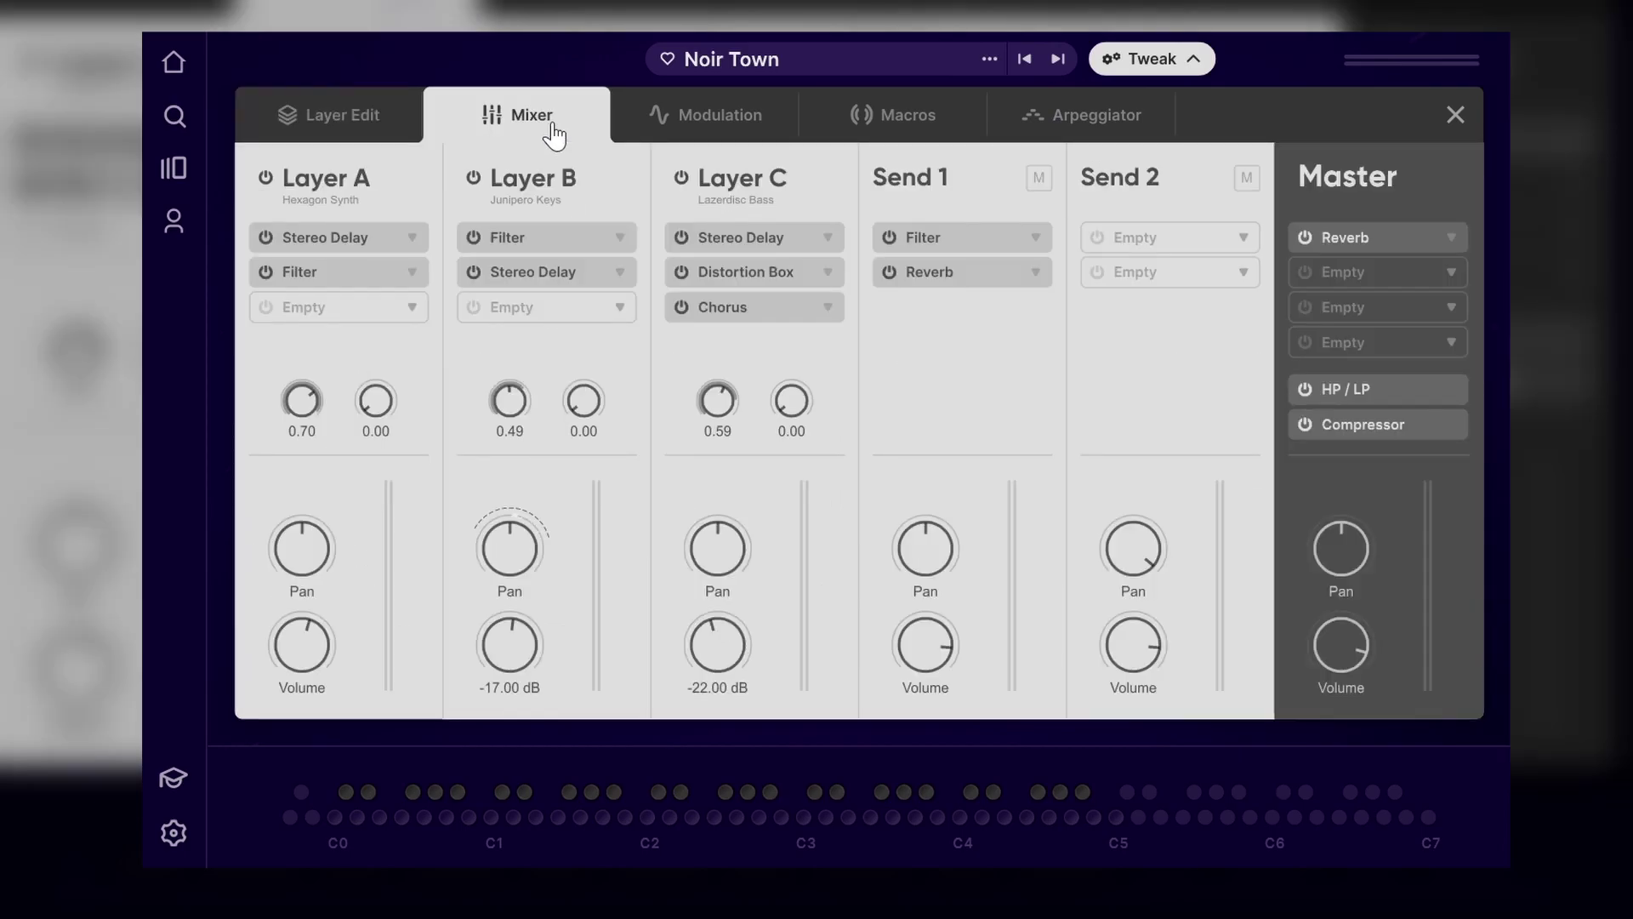
{"action": "left_click", "coordinate": [718, 120]}
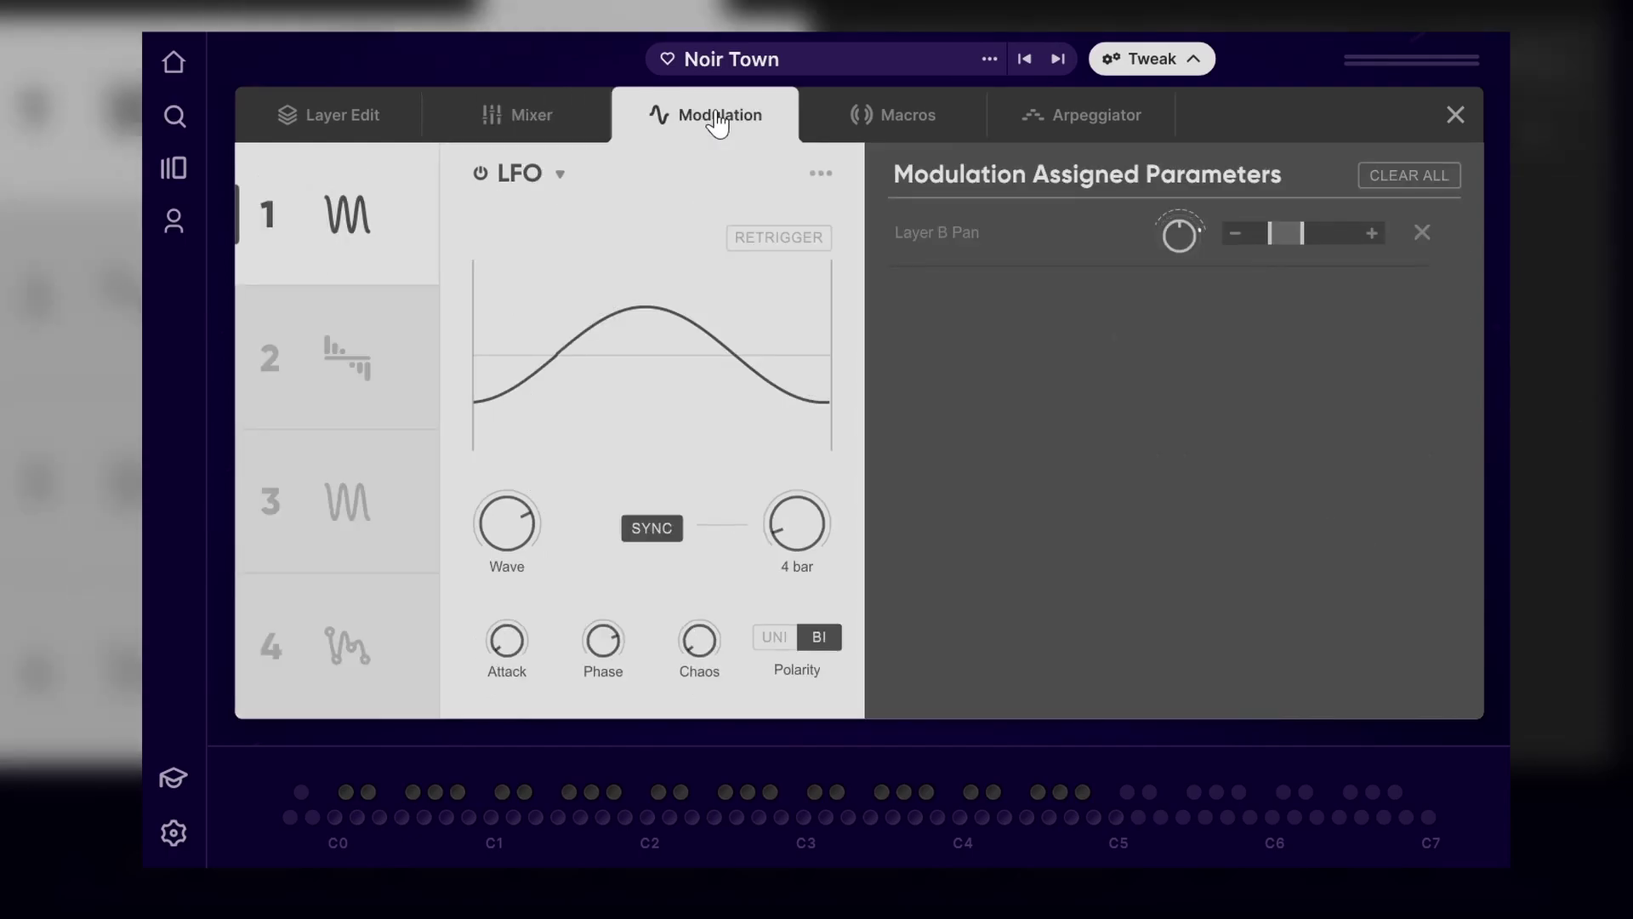
{"action": "left_click", "coordinate": [922, 119]}
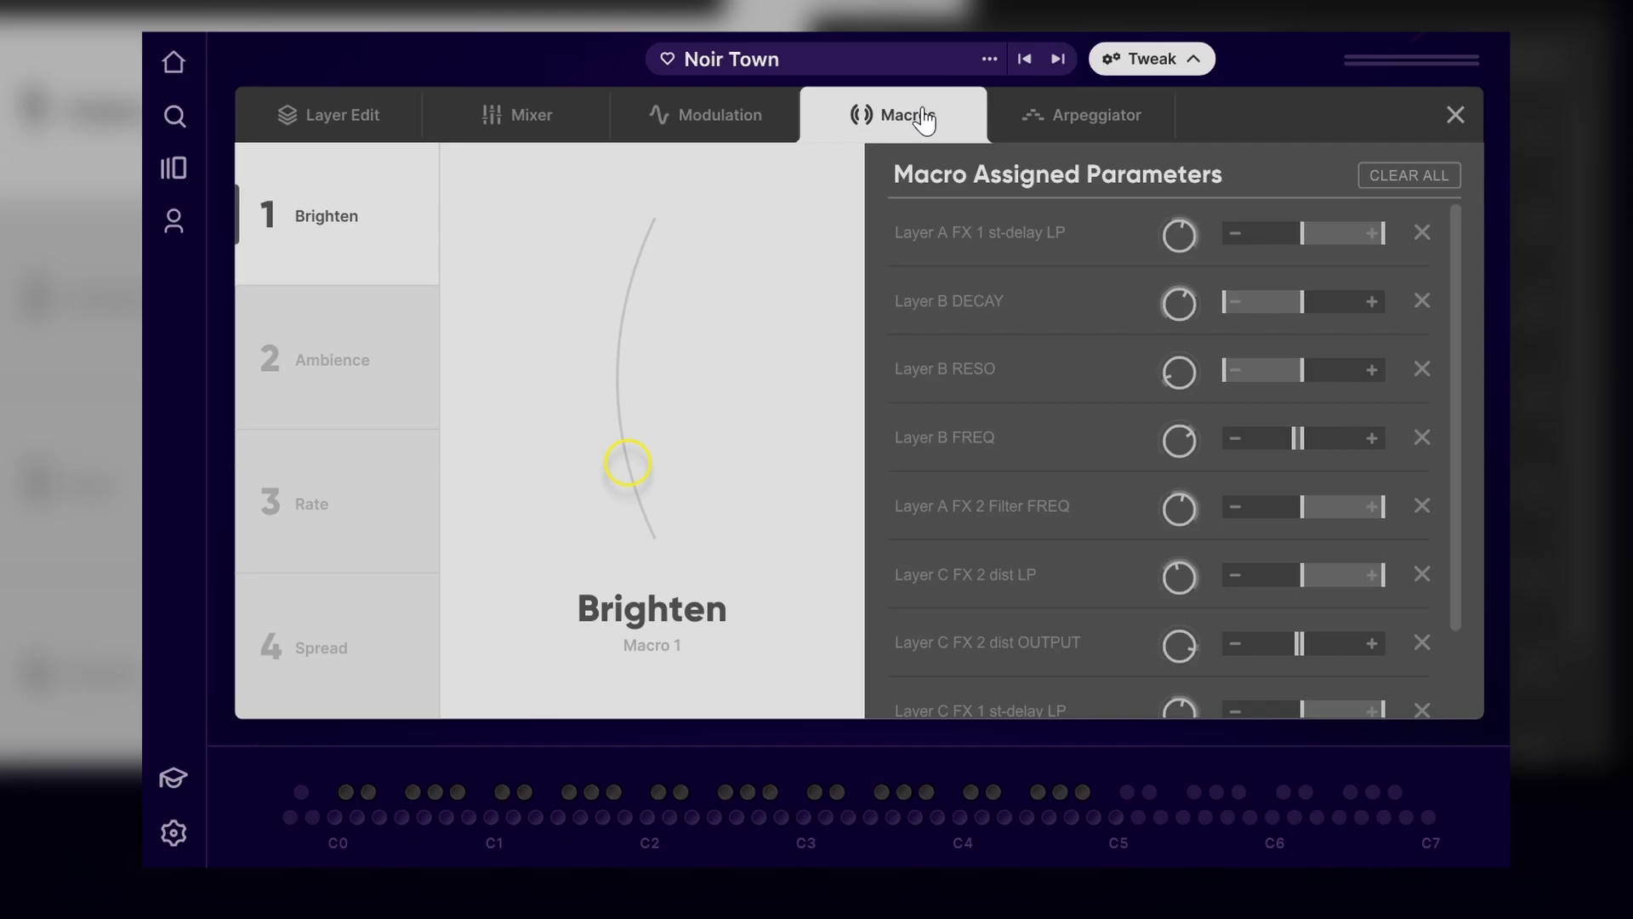
{"action": "left_click", "coordinate": [1085, 124]}
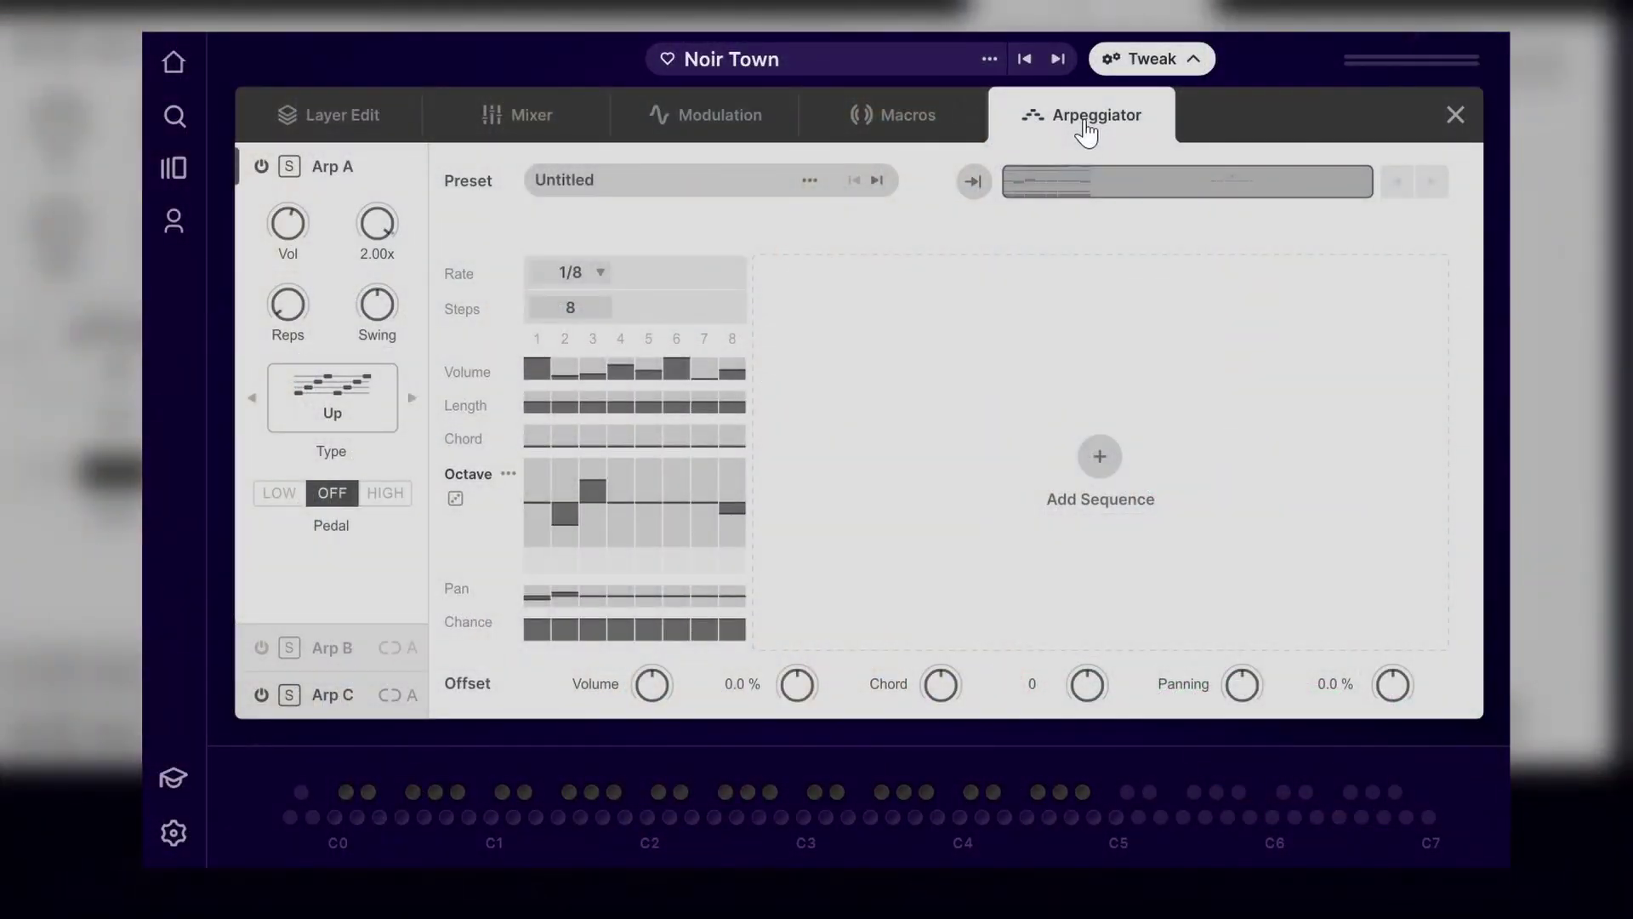
- Switch off Arp A and Arp C, and turn Arp A back on so that it runs alone
{"action": "left_click", "coordinate": [261, 165]}
{"action": "left_click", "coordinate": [261, 695]}
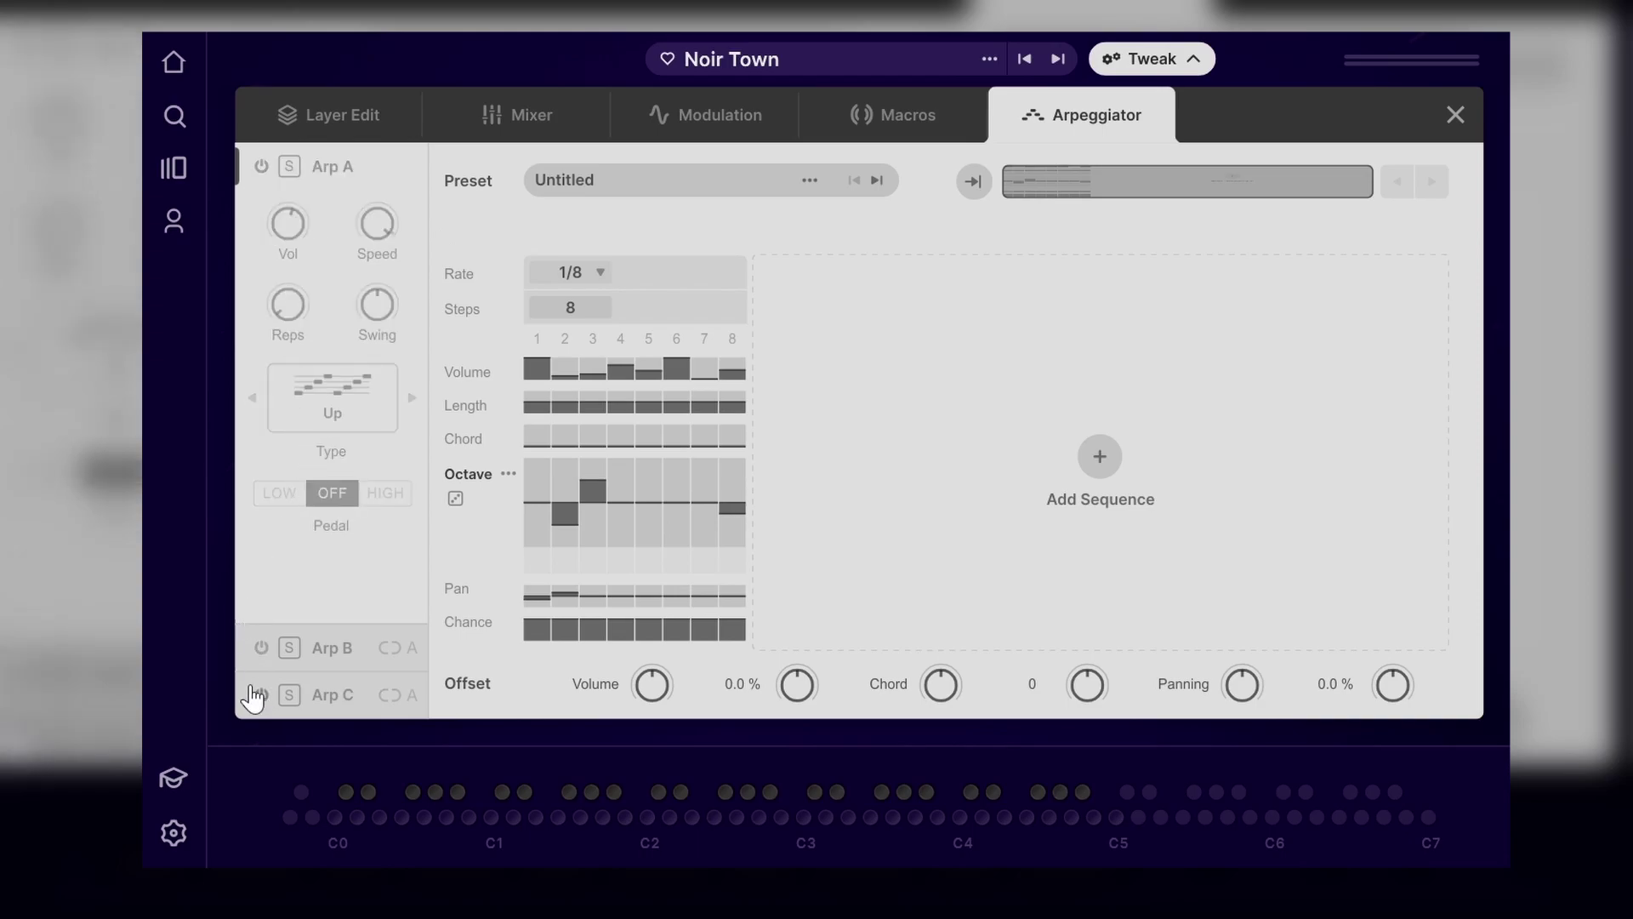
{"action": "left_click", "coordinate": [262, 168]}
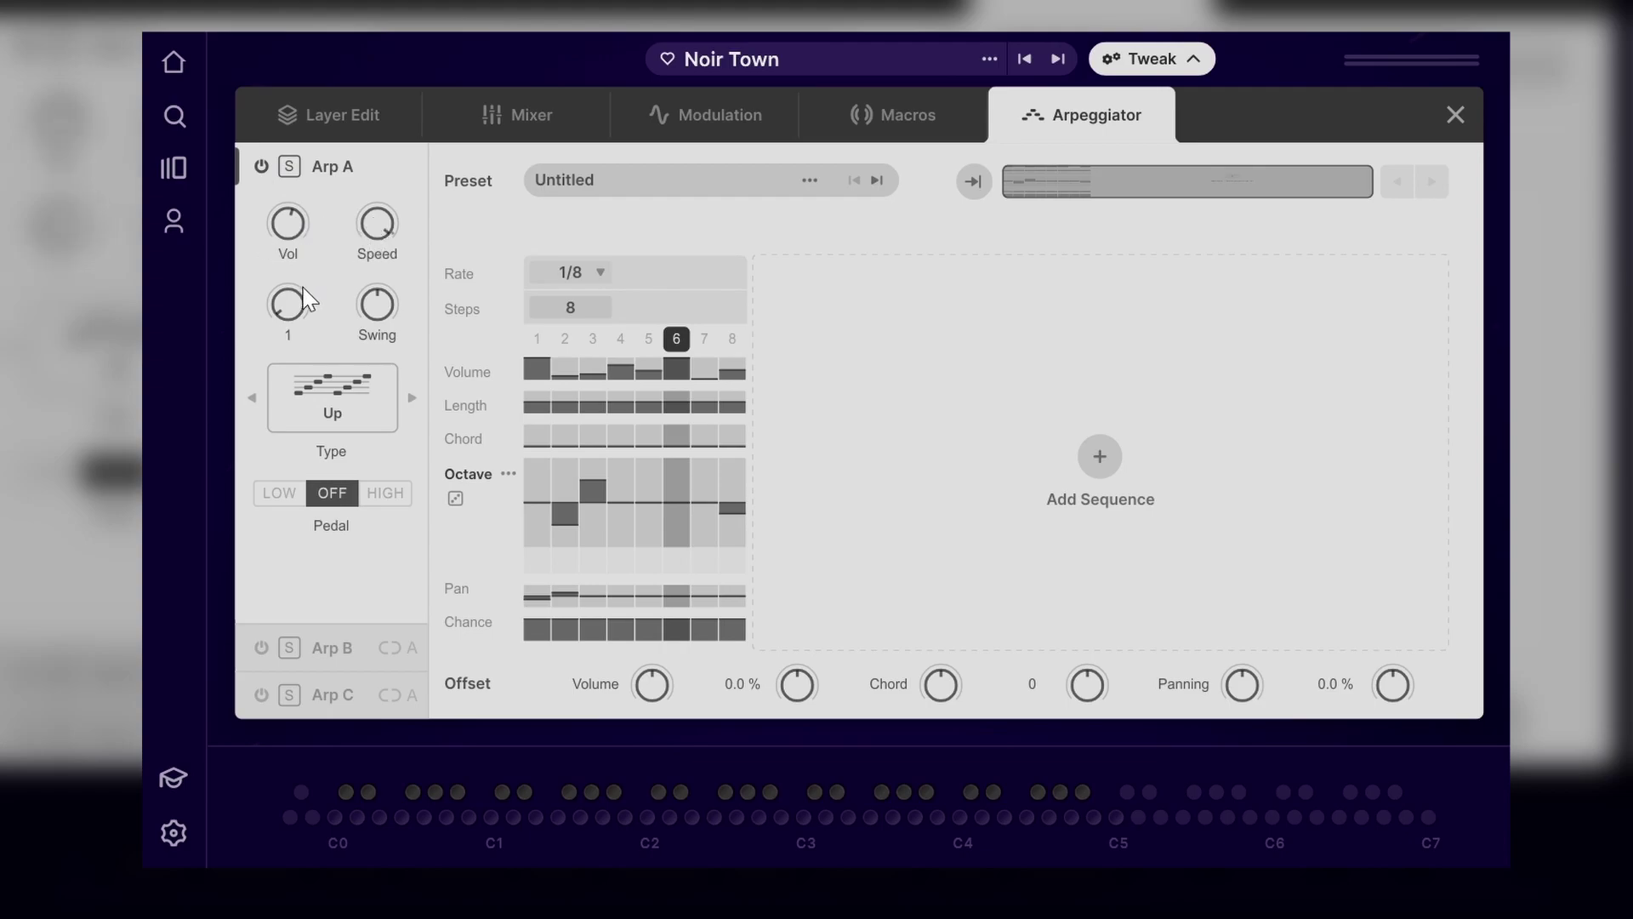
- Set Arp A's arpeggiator type to Up-Down and try the High pedal option
{"action": "left_click", "coordinate": [330, 396]}
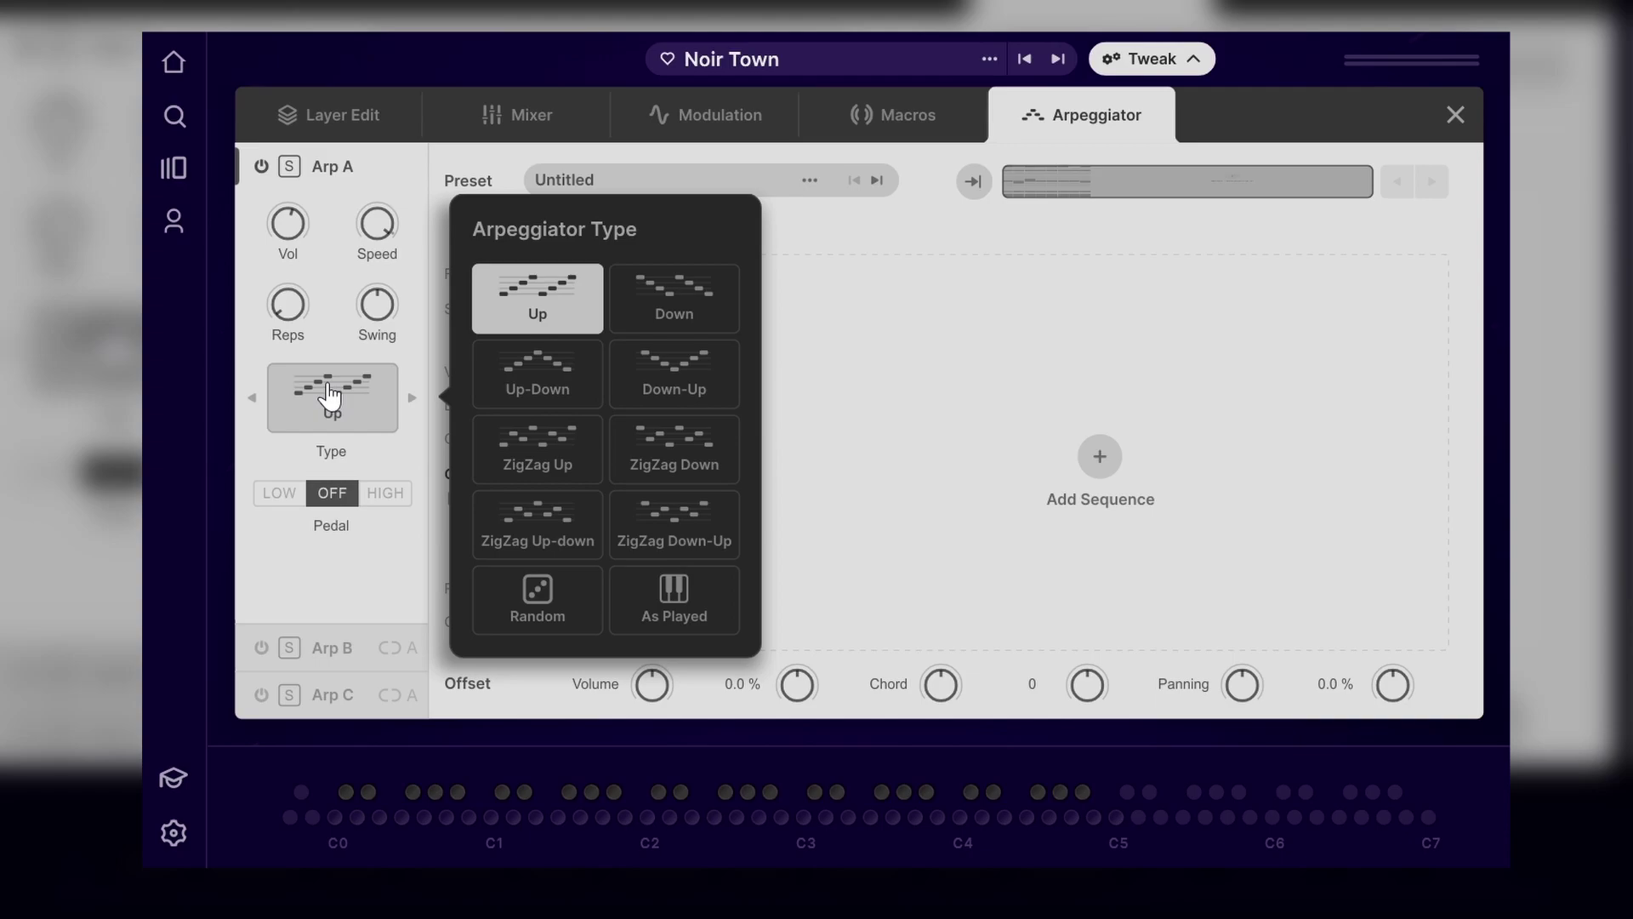
{"action": "left_click", "coordinate": [521, 370]}
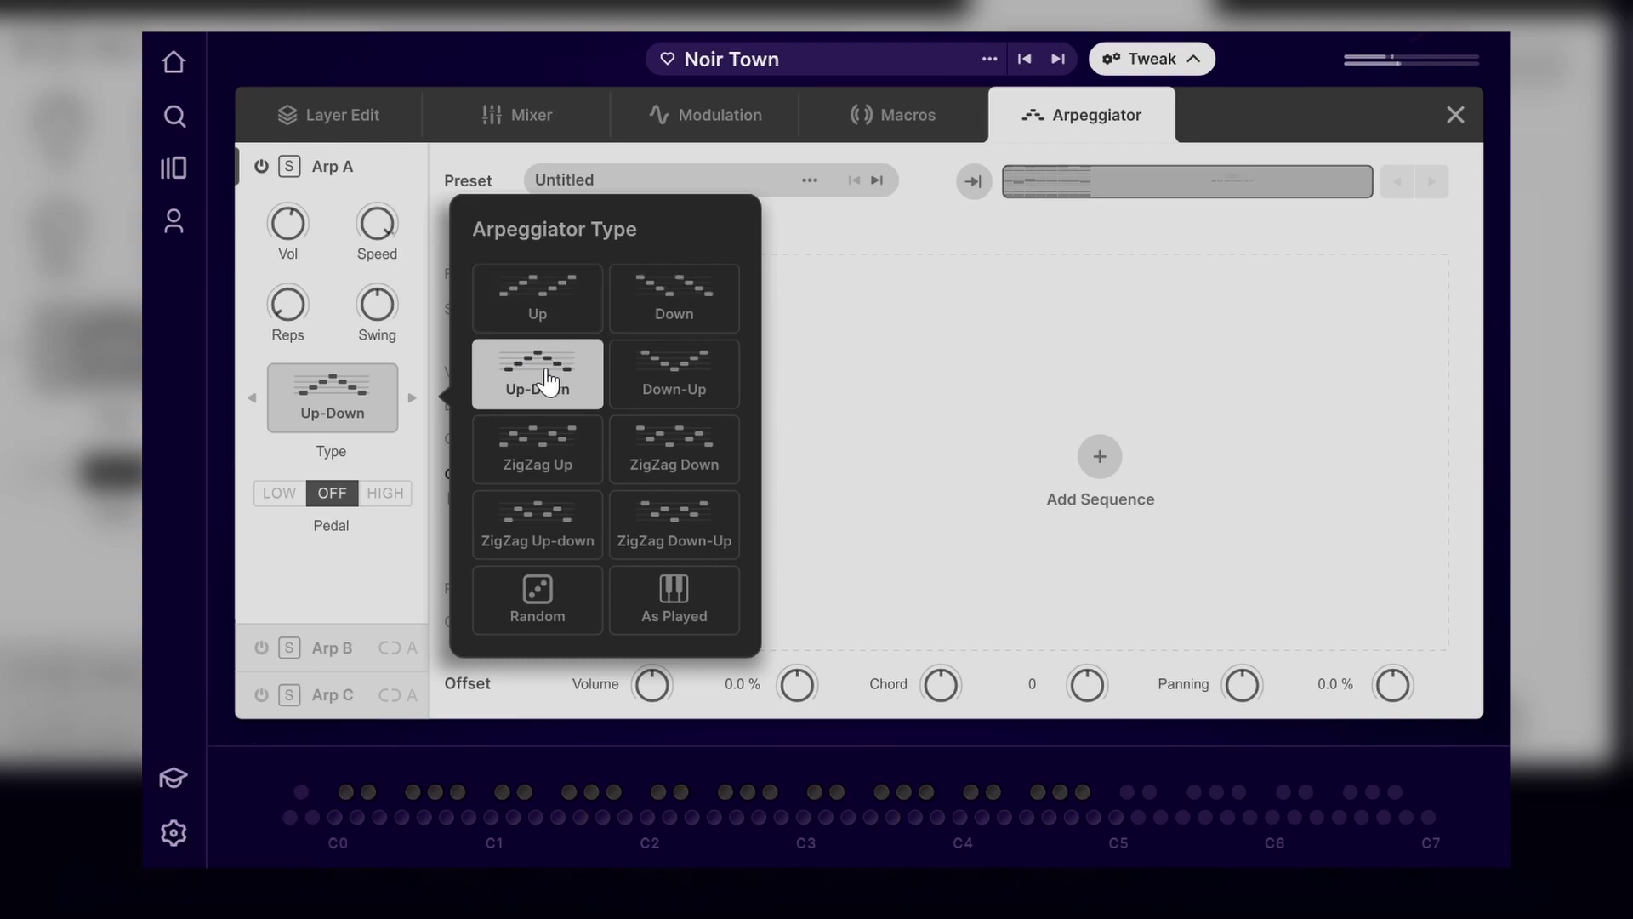
{"action": "left_click", "coordinate": [326, 388]}
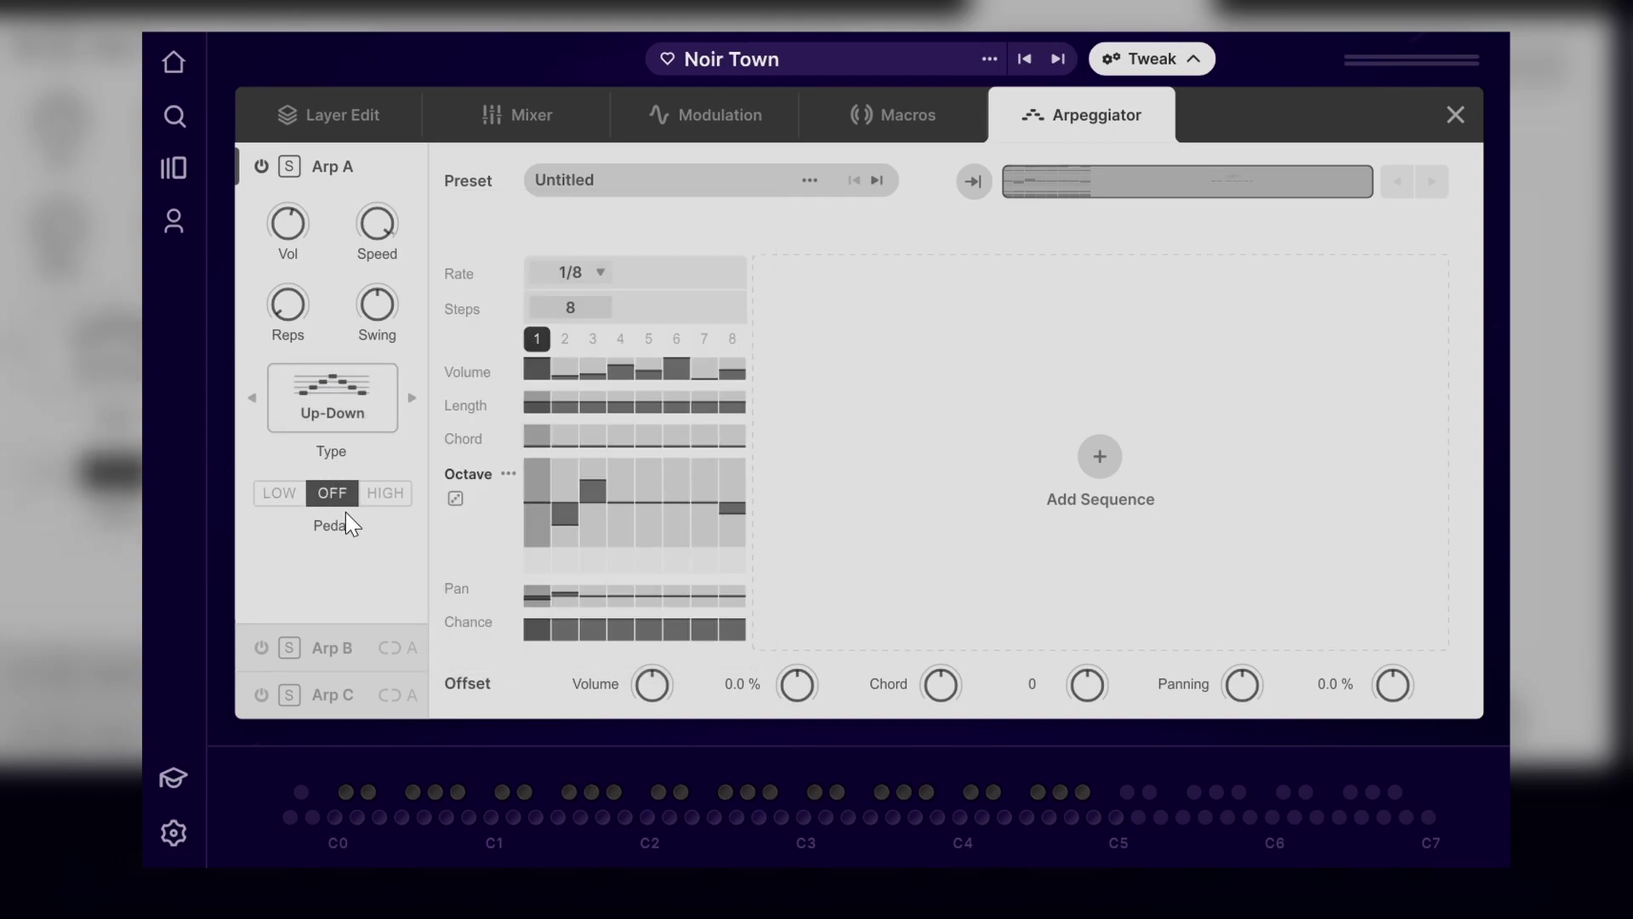
{"action": "left_click", "coordinate": [393, 497]}
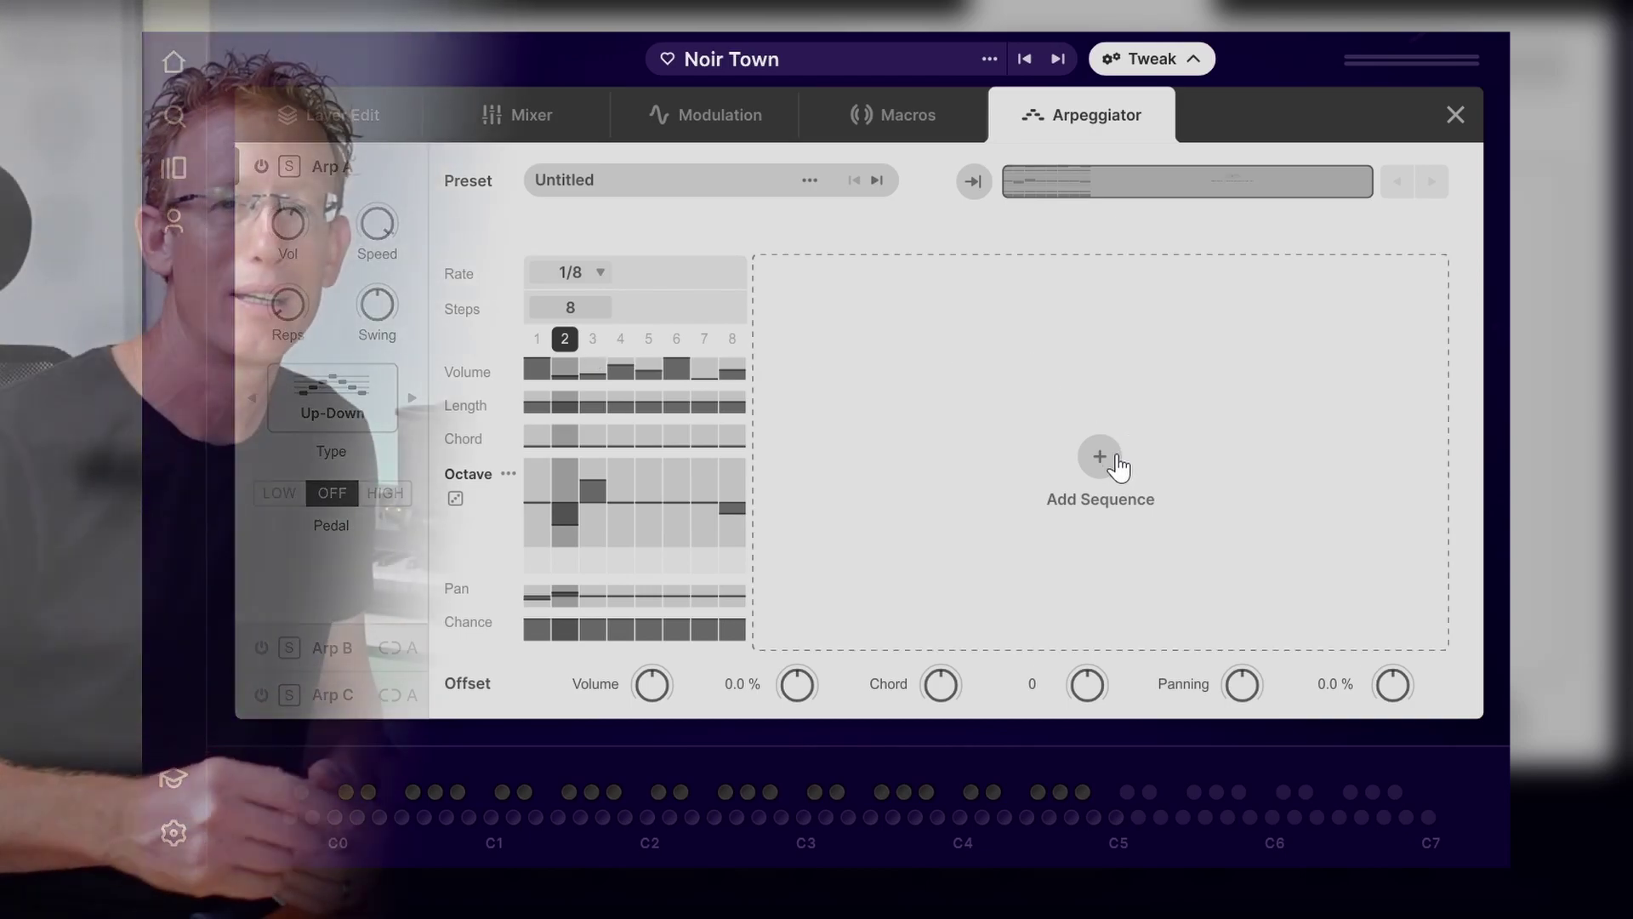
- Draw different Chord amounts across Arp A's eight steps, finishing with every step at 100%
{"action": "mouse_move", "coordinate": [632, 275]}
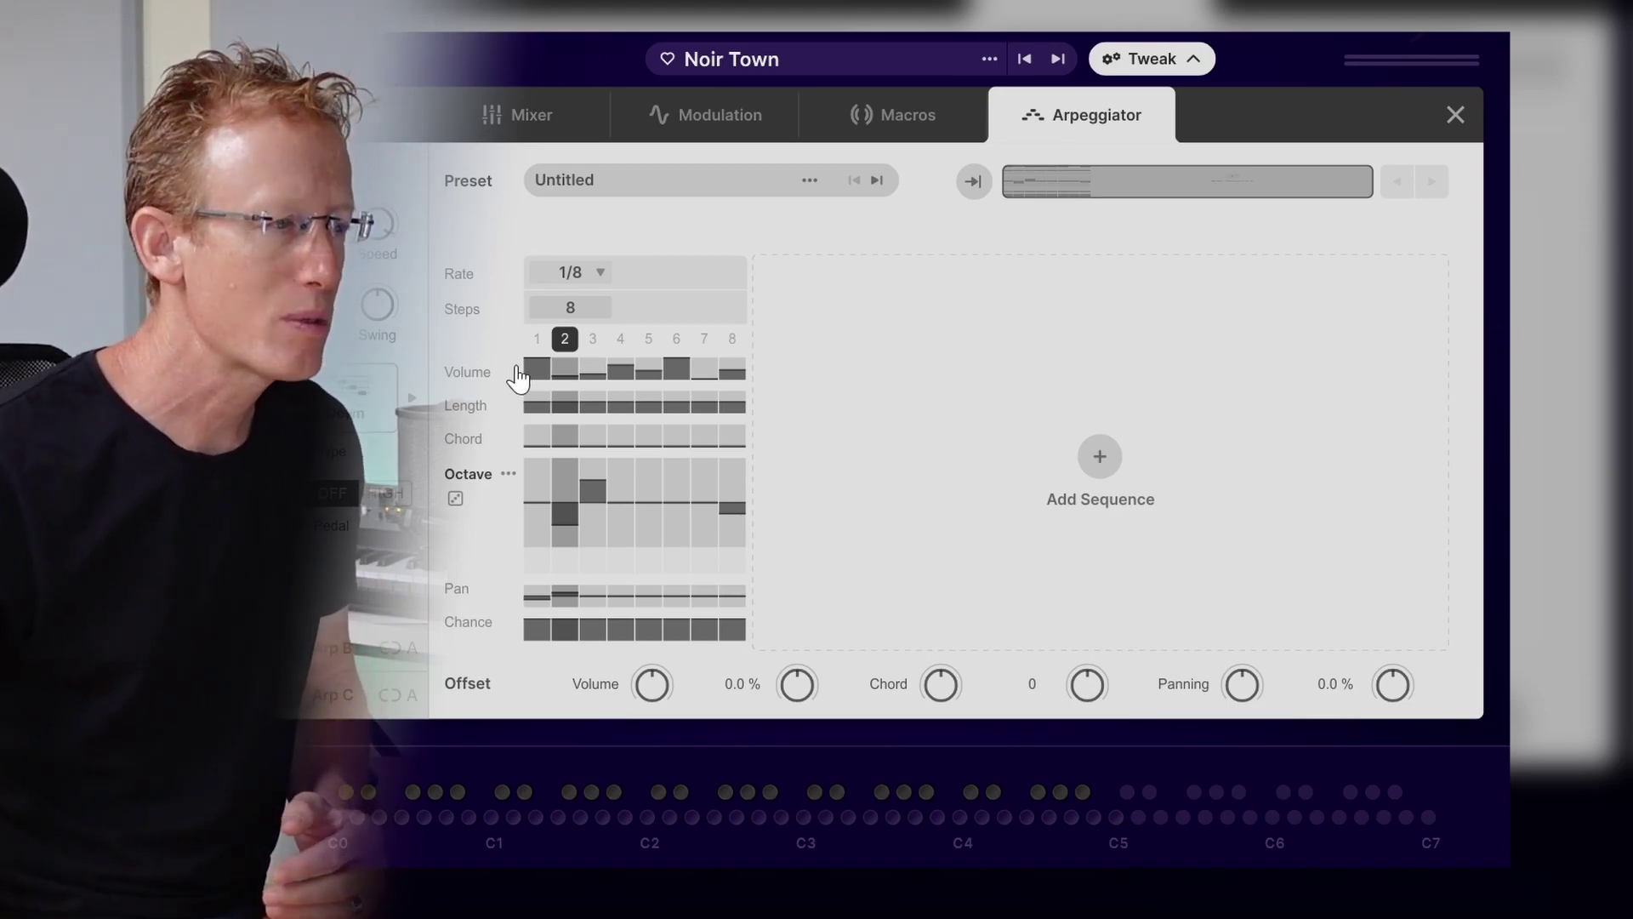
{"action": "left_click", "coordinate": [550, 444]}
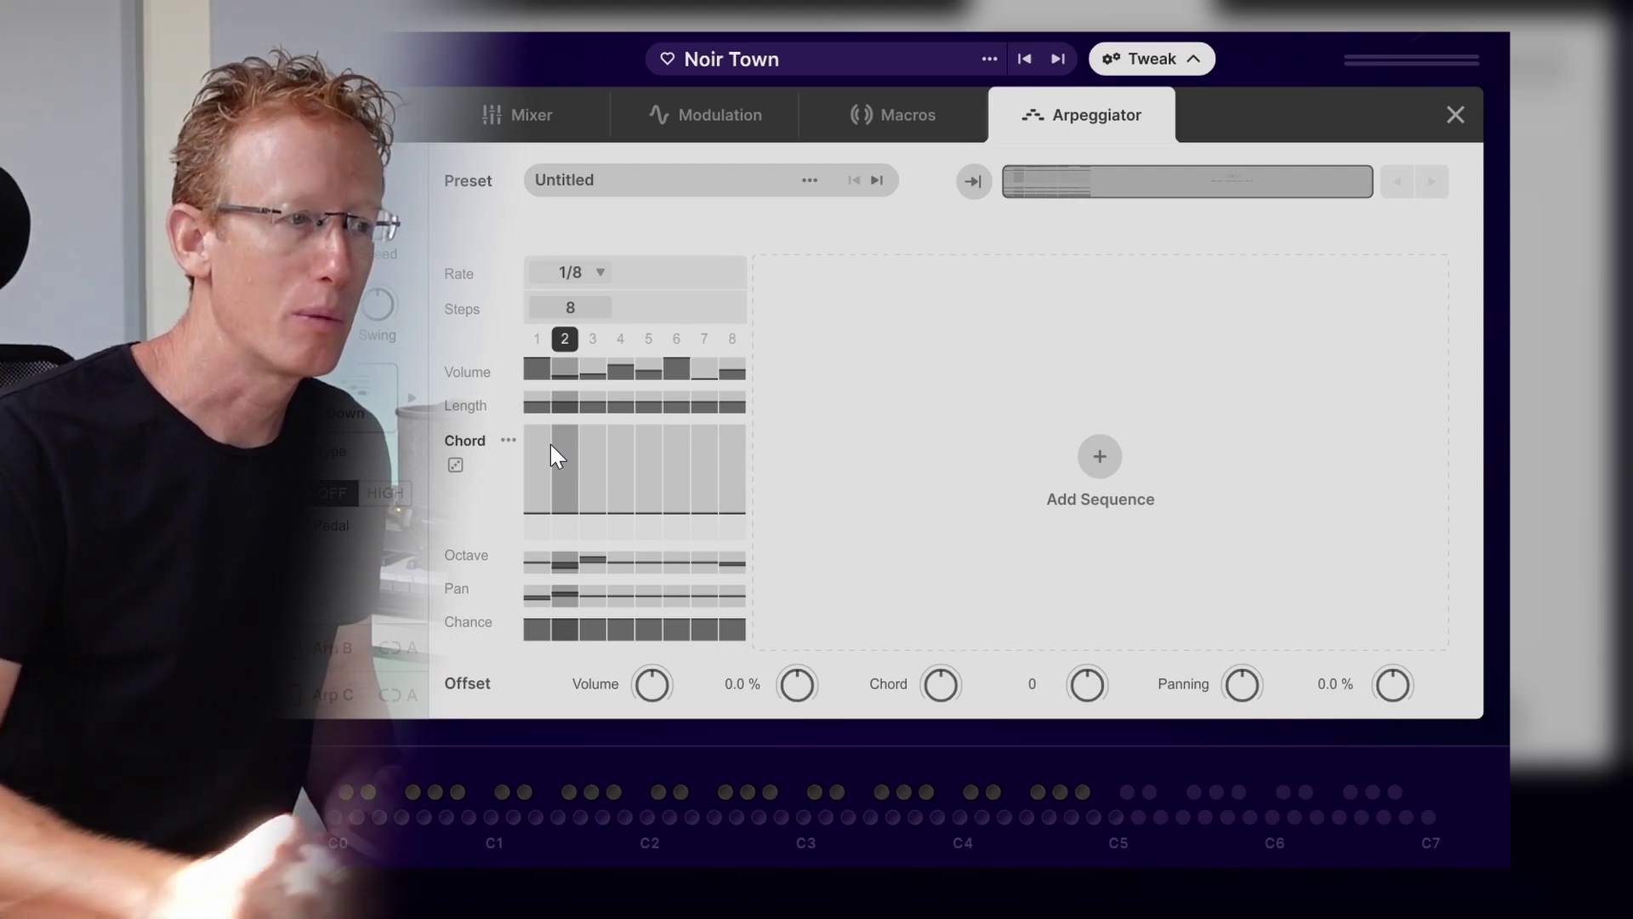
{"action": "mouse_move", "coordinate": [551, 444]}
{"action": "left_mouse_down"}
{"action": "mouse_move", "coordinate": [568, 470]}
{"action": "mouse_move", "coordinate": [537, 428]}
{"action": "mouse_move", "coordinate": [655, 498]}
{"action": "left_mouse_up"}
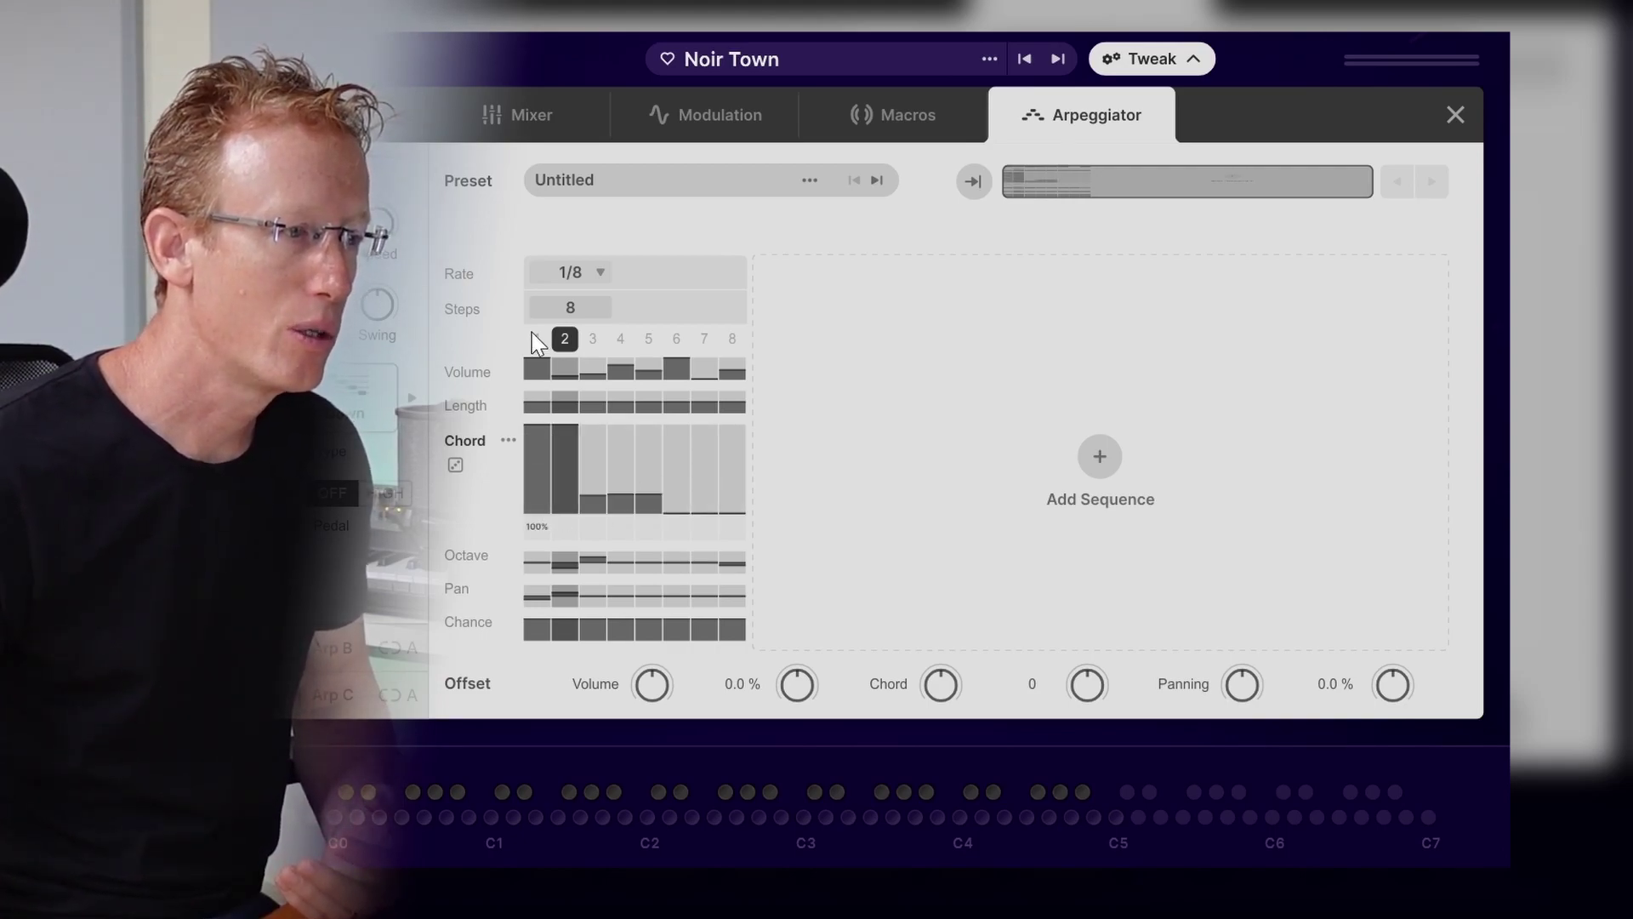
{"action": "mouse_move", "coordinate": [568, 434]}
{"action": "left_mouse_down"}
{"action": "mouse_move", "coordinate": [572, 565]}
{"action": "mouse_move", "coordinate": [621, 511]}
{"action": "mouse_move", "coordinate": [624, 553]}
{"action": "left_mouse_up"}
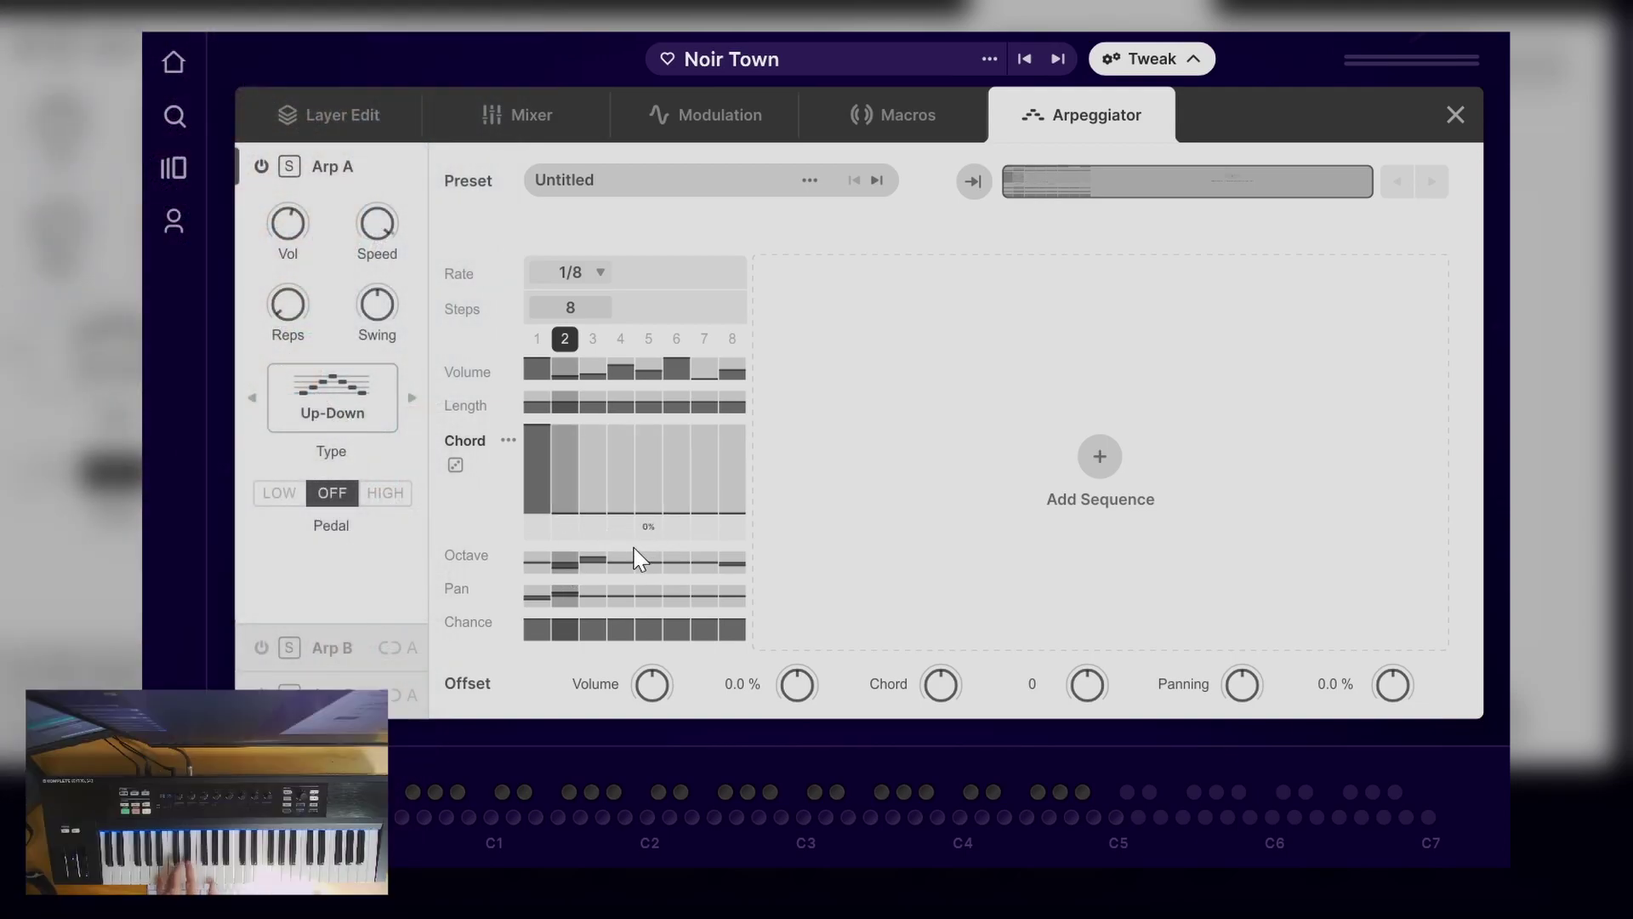
{"action": "mouse_move", "coordinate": [565, 498]}
{"action": "left_mouse_down"}
{"action": "mouse_move", "coordinate": [584, 425]}
{"action": "mouse_move", "coordinate": [600, 477]}
{"action": "mouse_move", "coordinate": [678, 412]}
{"action": "mouse_move", "coordinate": [753, 436]}
{"action": "left_mouse_up"}
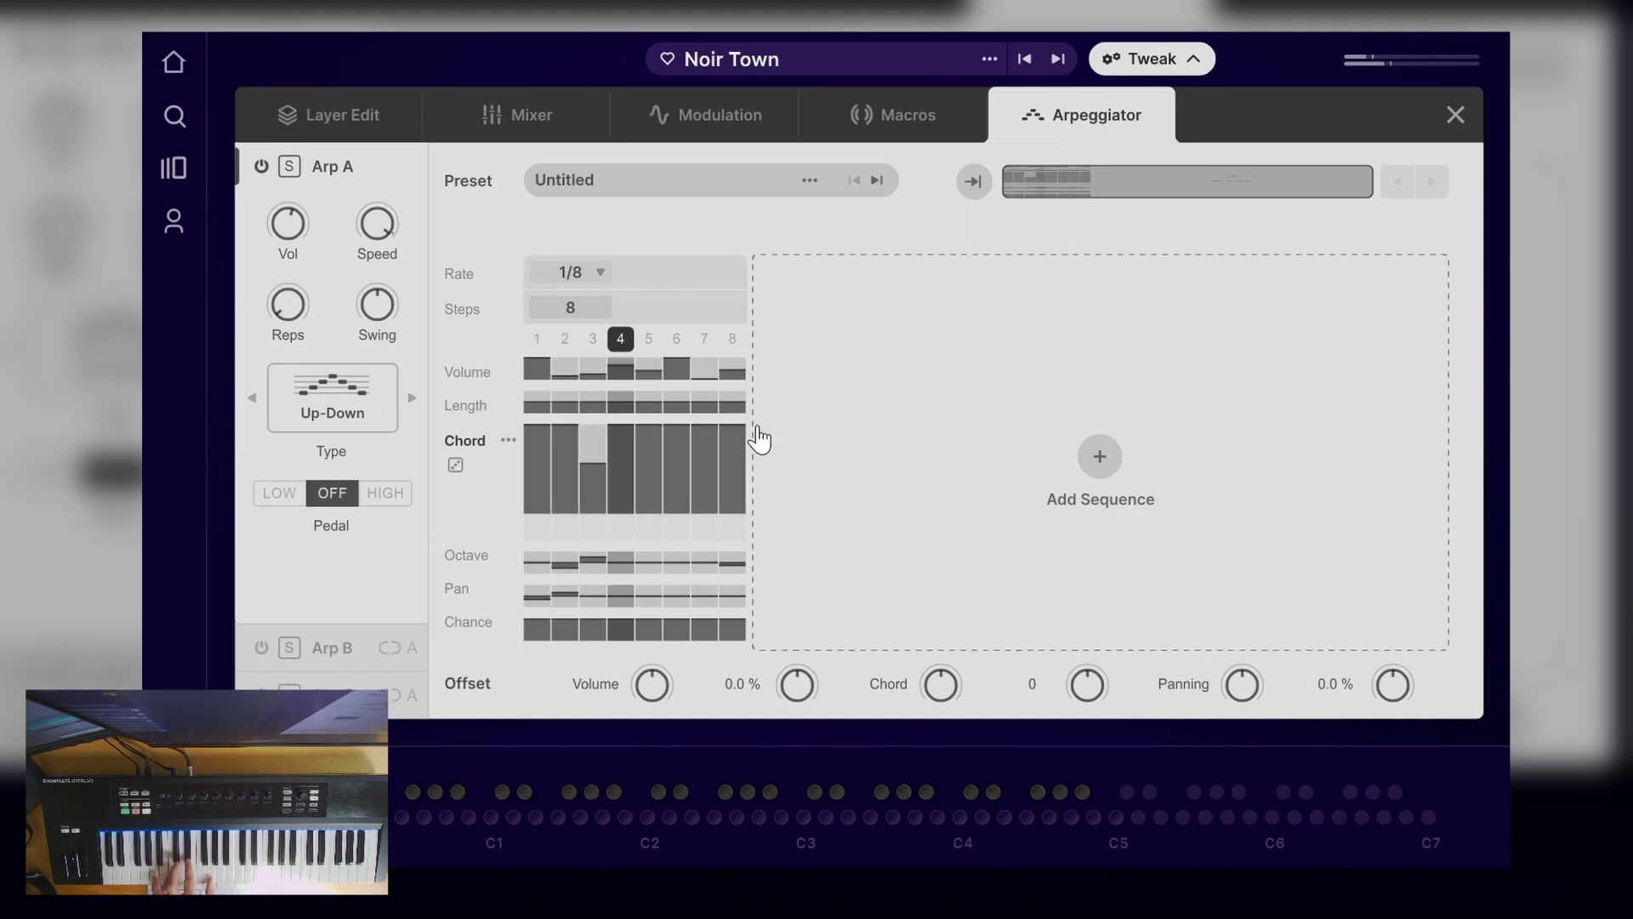
{"action": "left_click_drag", "start_coordinate": [608, 472], "coordinate": [595, 423]}
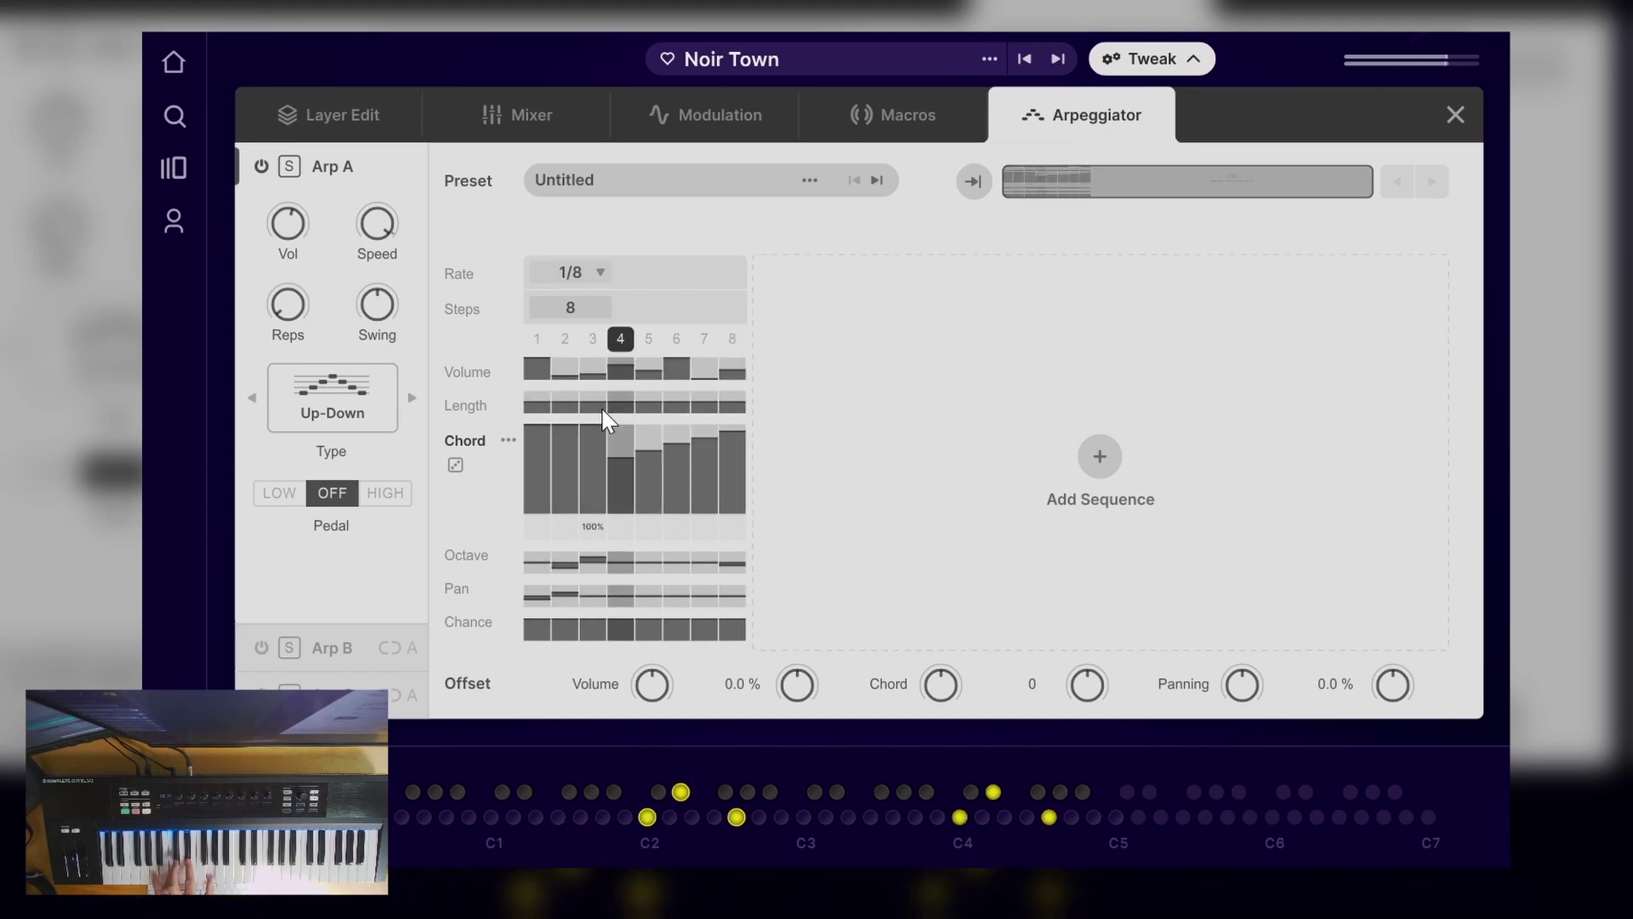
{"action": "mouse_move", "coordinate": [645, 485]}
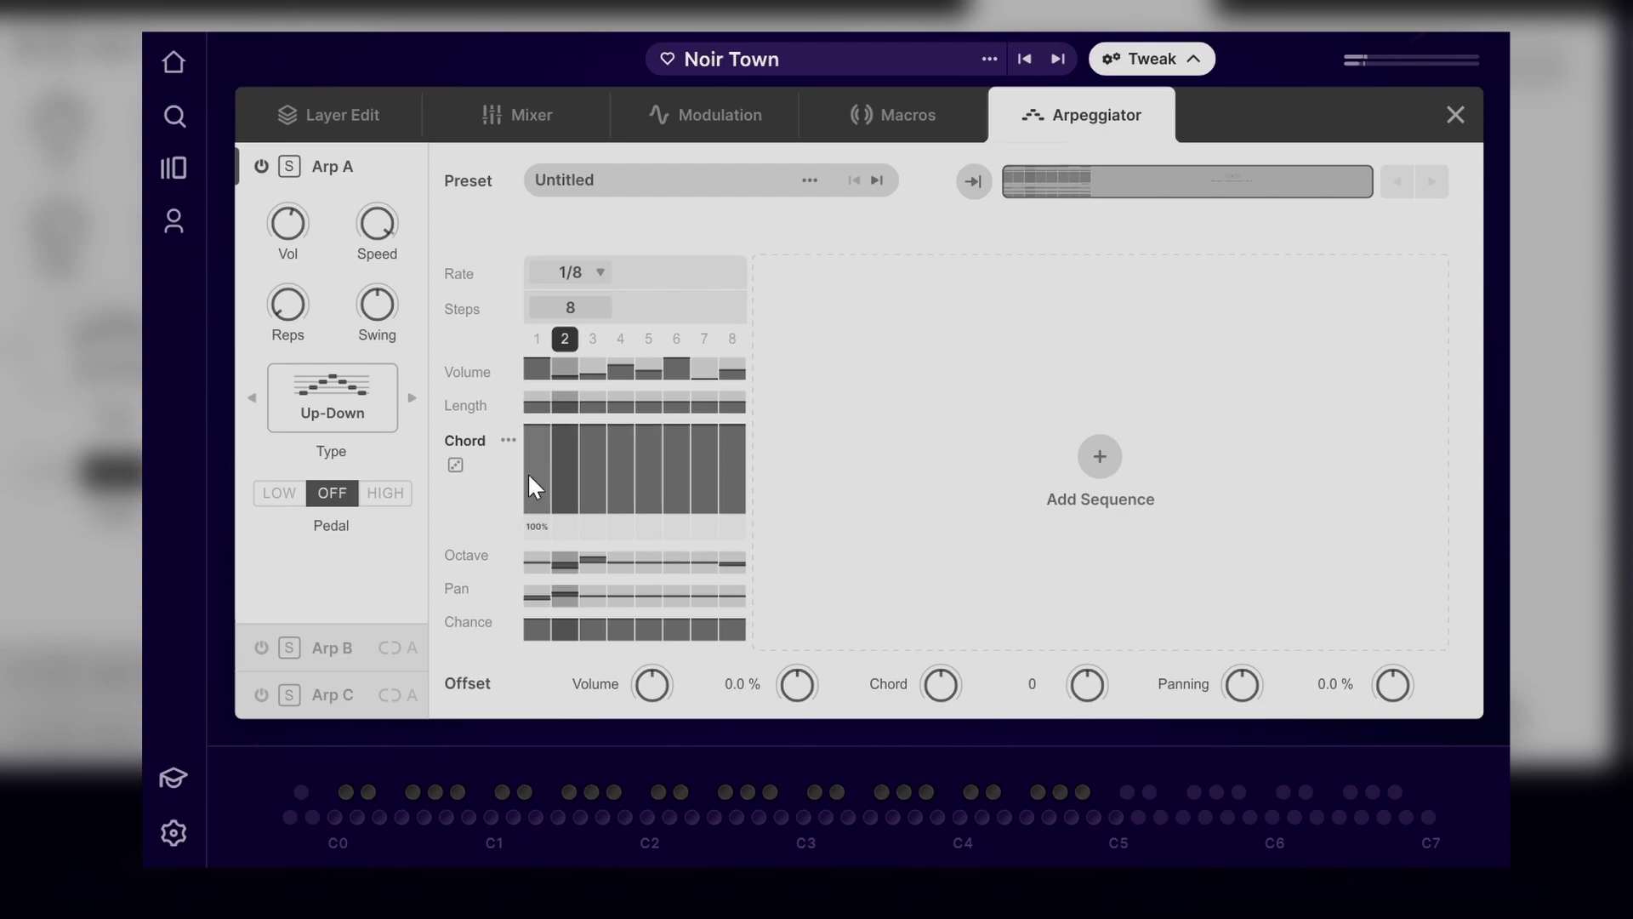
- Randomize the Chord amounts of Arp A's eight steps several times and open the Chord lane's options
{"action": "left_click", "coordinate": [456, 468]}
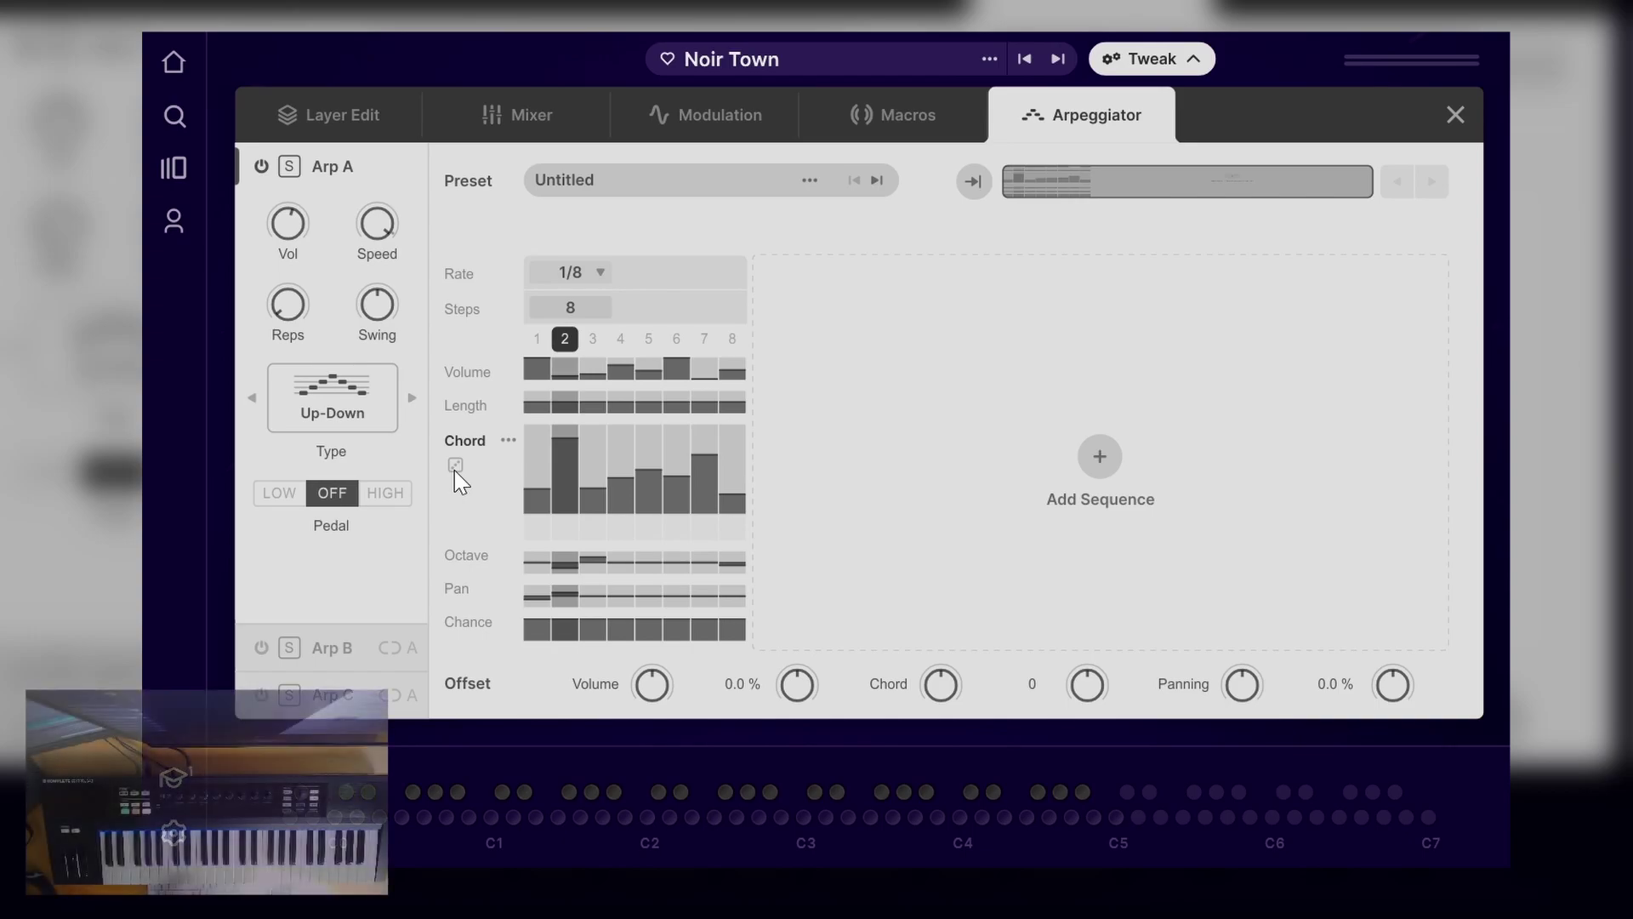
{"action": "left_click", "coordinate": [455, 468]}
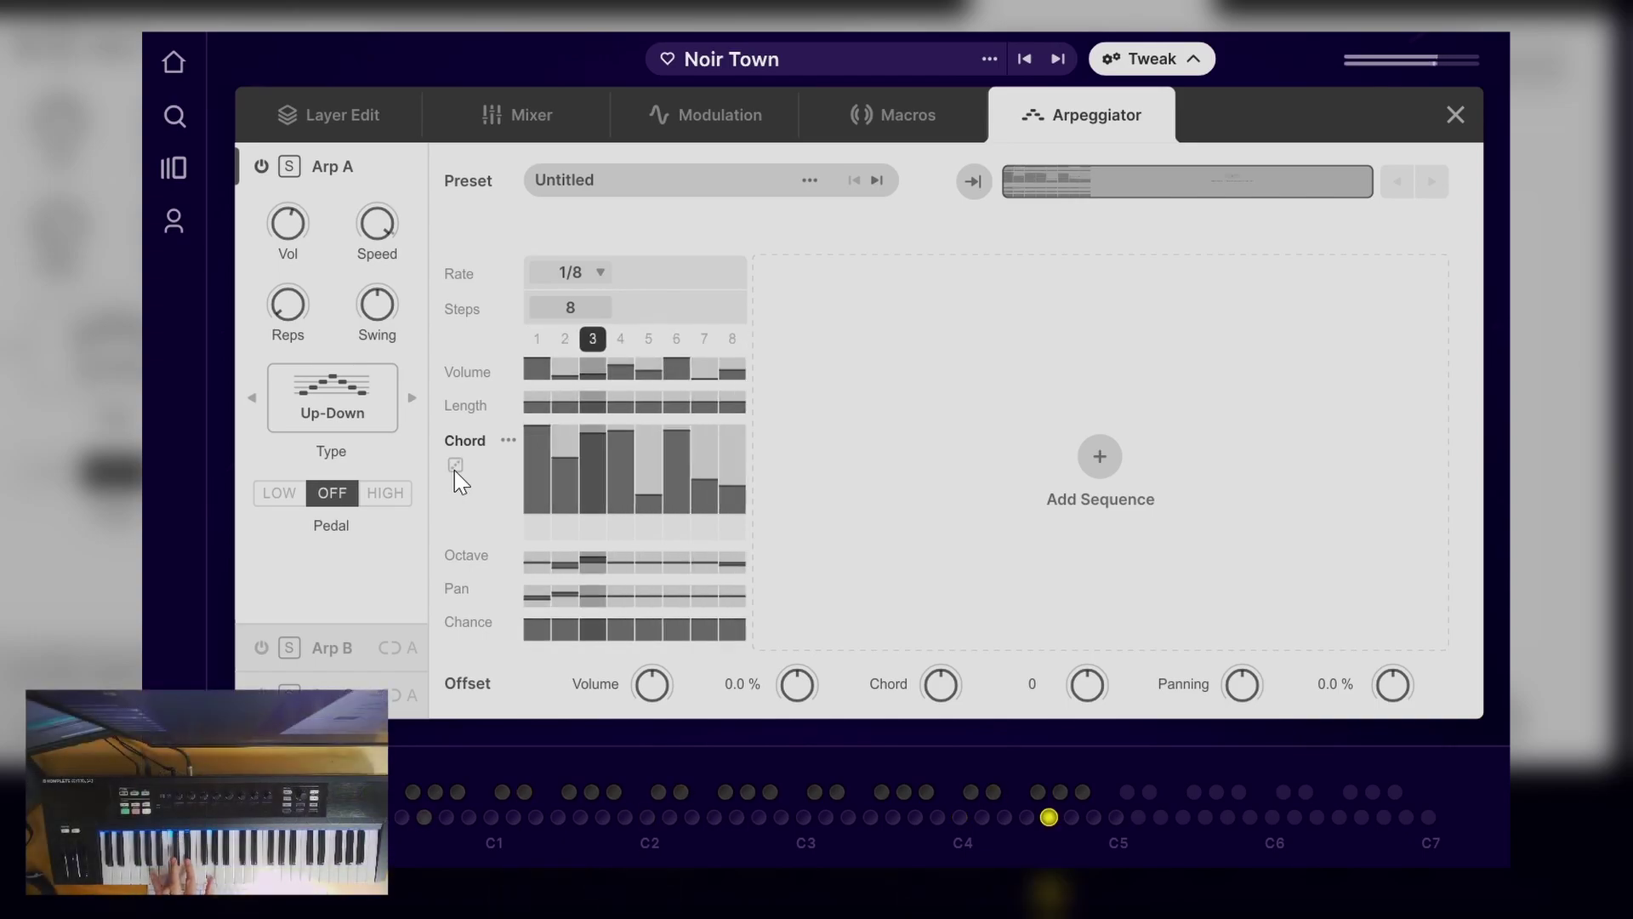
{"action": "left_click", "coordinate": [455, 468]}
{"action": "left_click", "coordinate": [456, 468]}
{"action": "left_click", "coordinate": [455, 468]}
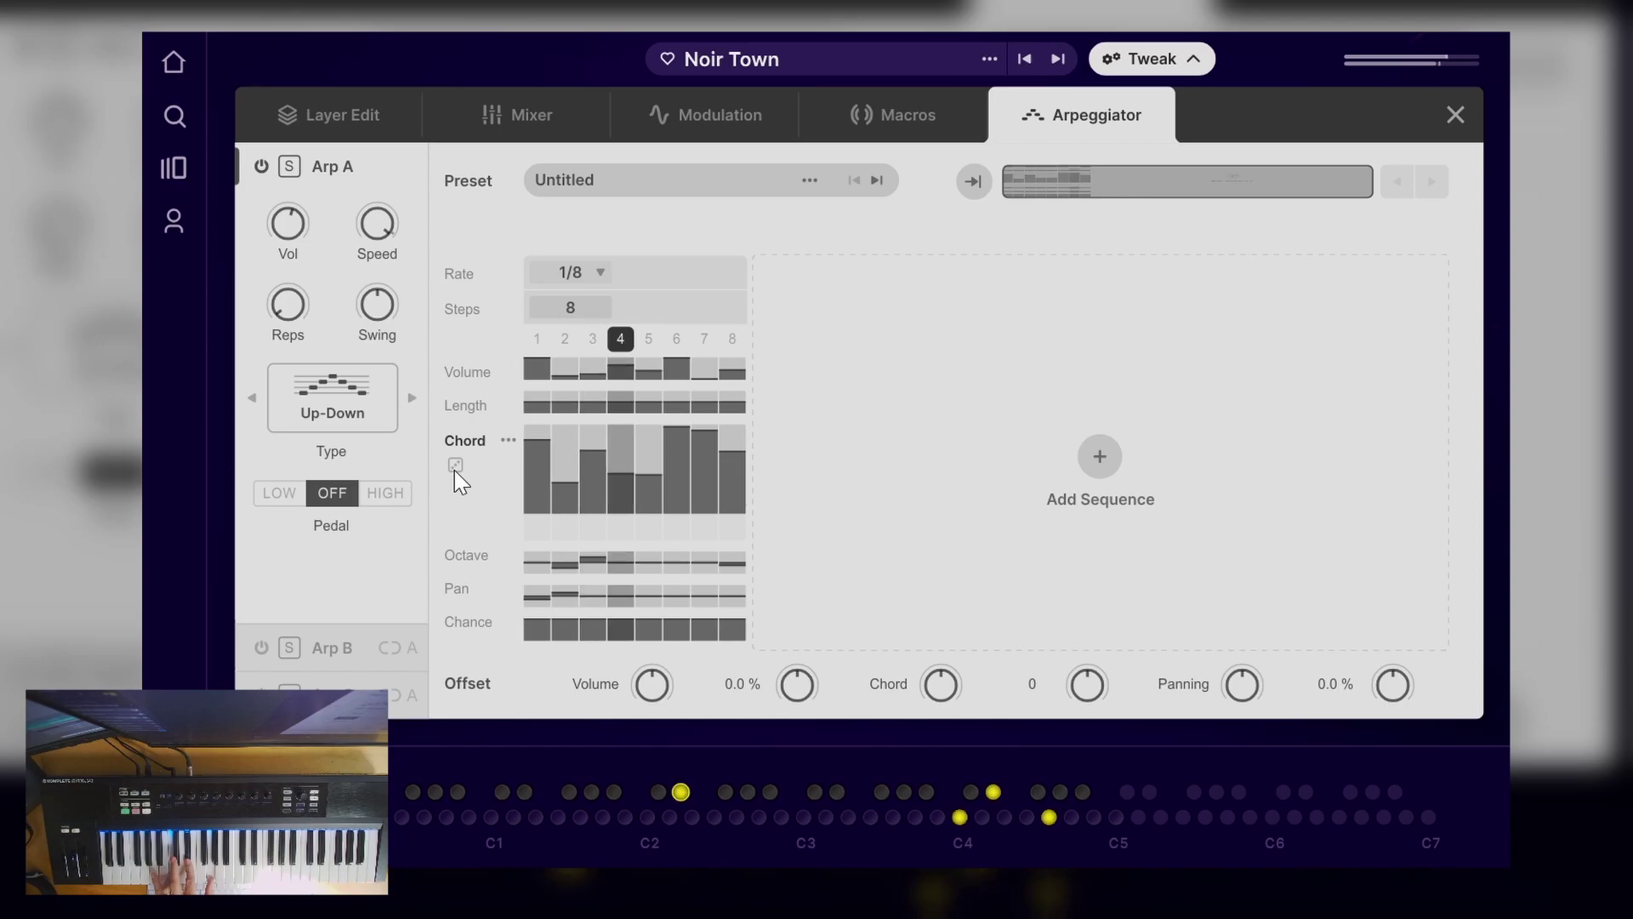
{"action": "left_click", "coordinate": [455, 468]}
{"action": "left_click", "coordinate": [508, 441]}
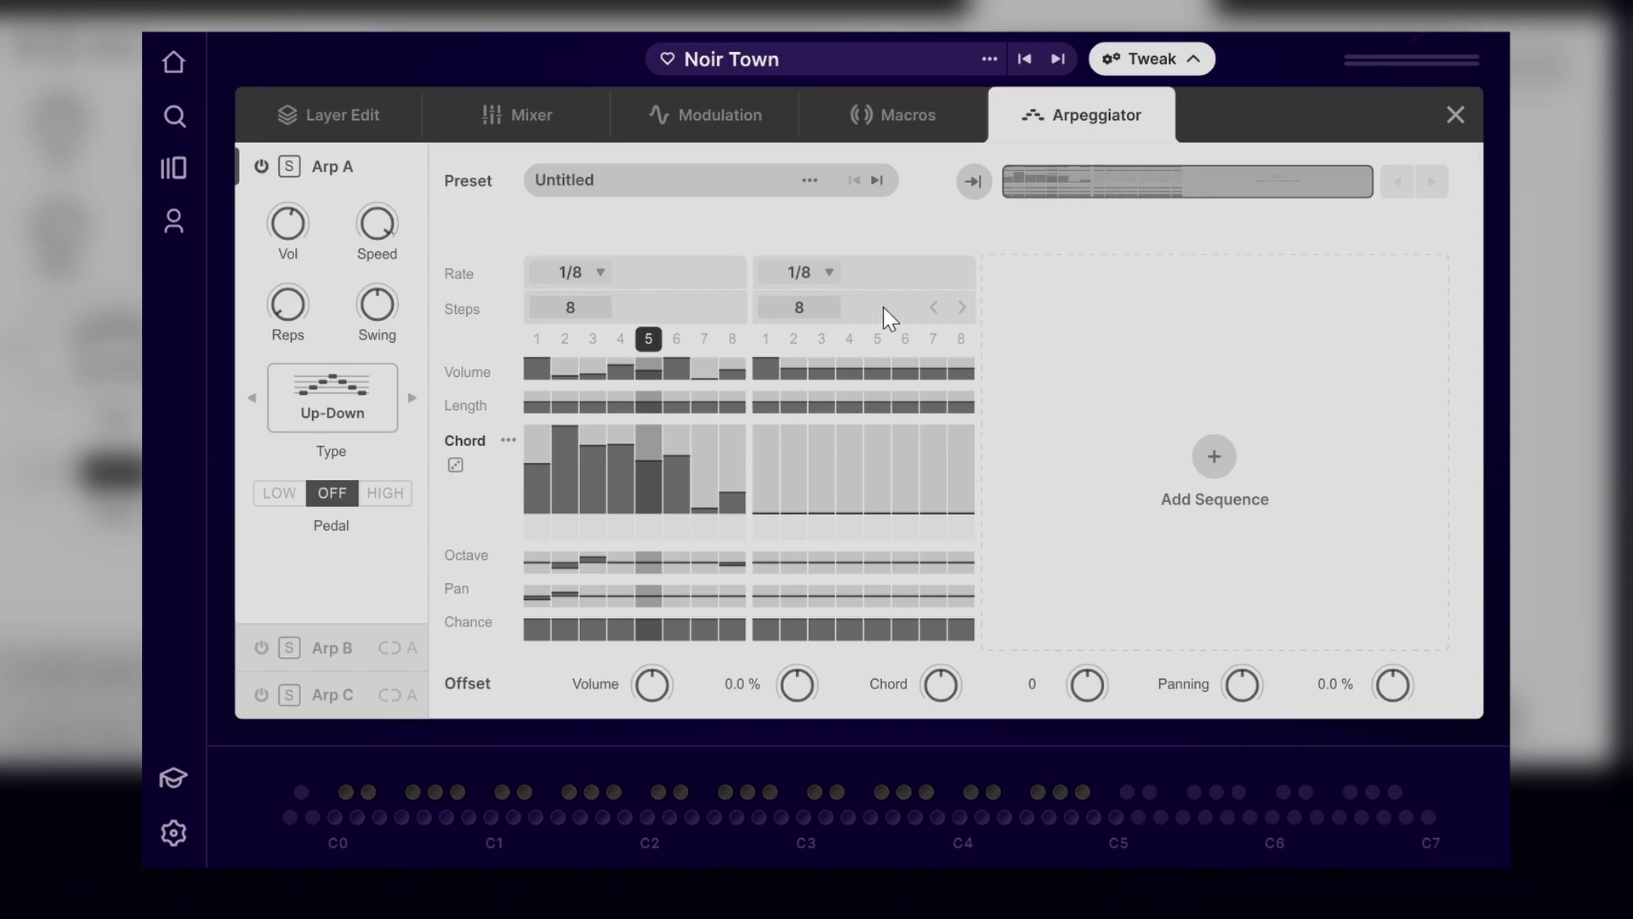
- Delete Arp A's second sequence and add a new sequence in its place
{"action": "mouse_move", "coordinate": [953, 257]}
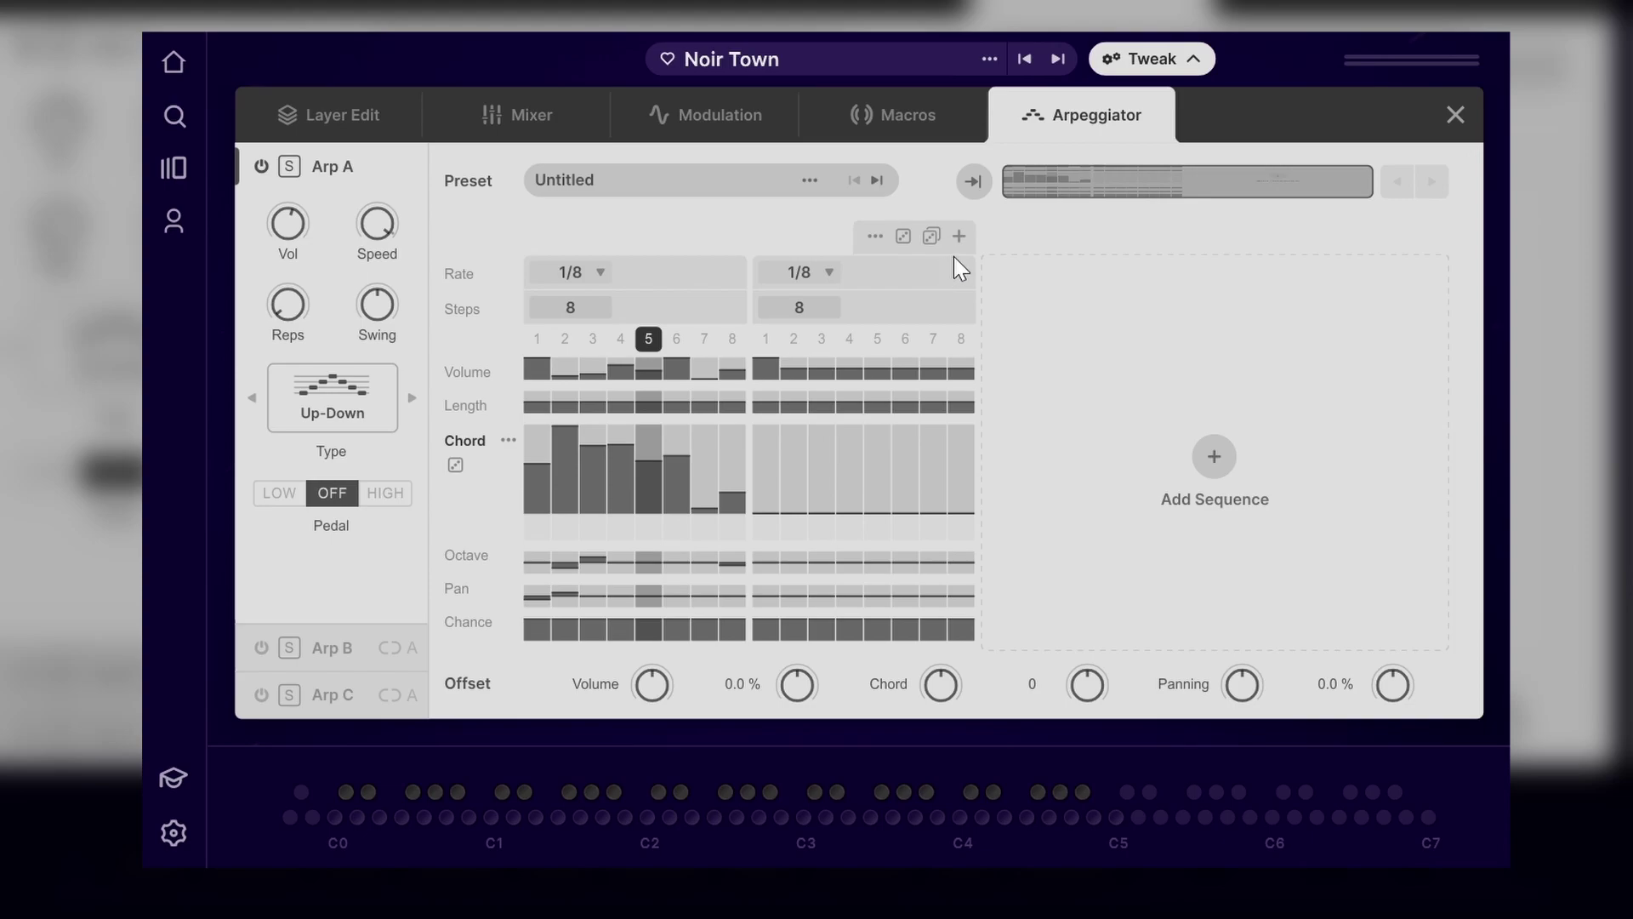
{"action": "left_click", "coordinate": [879, 236]}
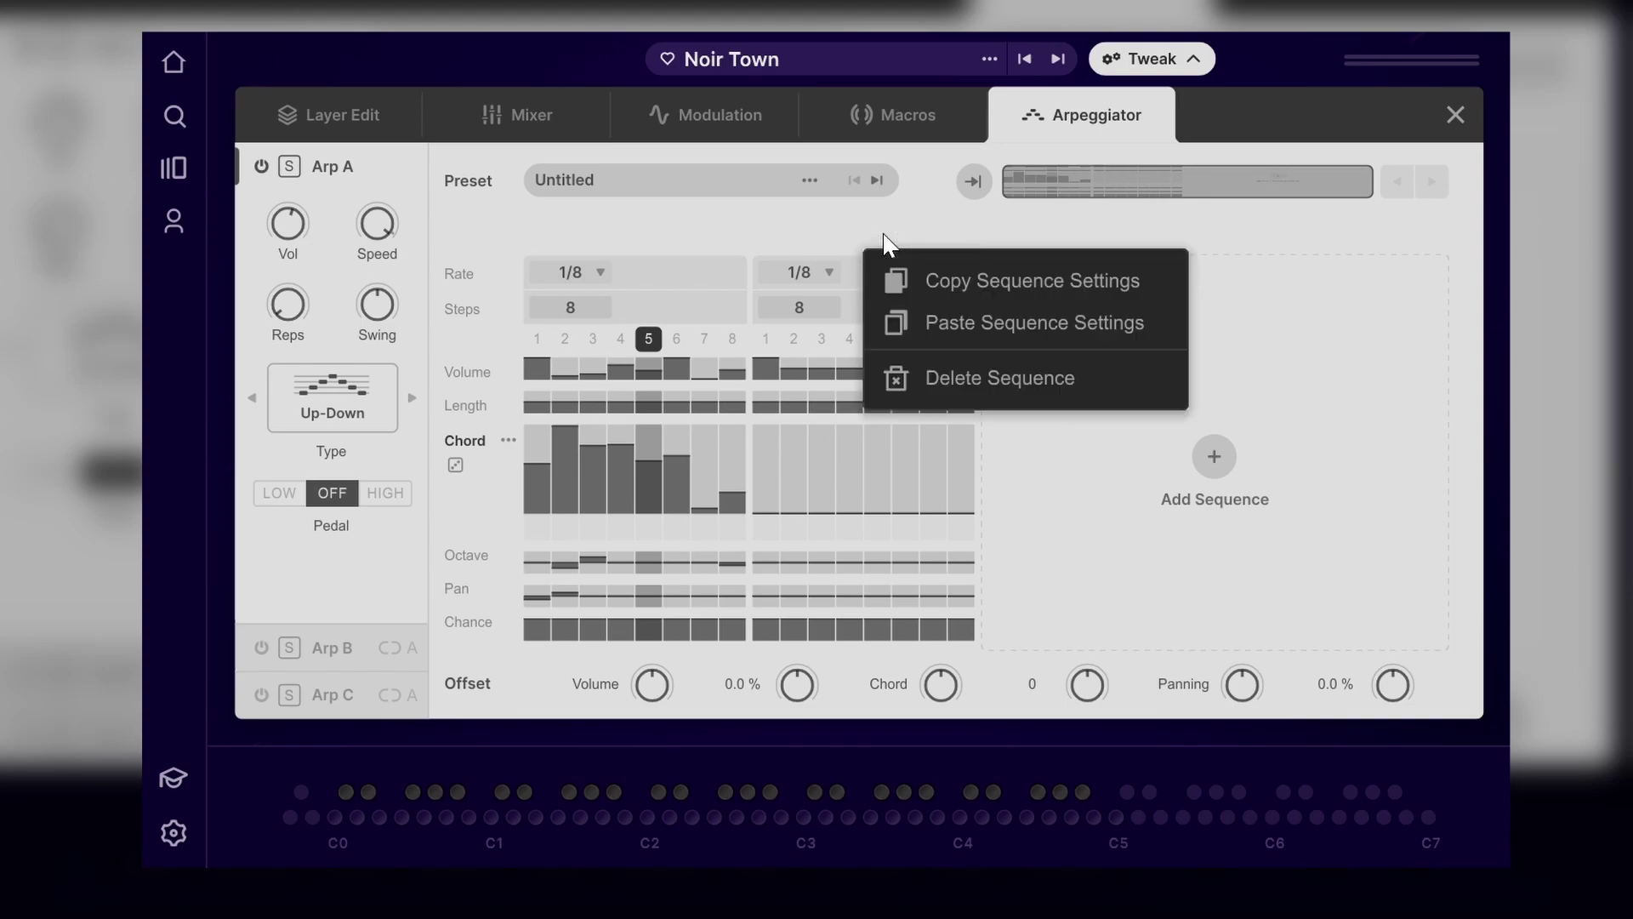
{"action": "left_click", "coordinate": [987, 380]}
{"action": "left_click", "coordinate": [1098, 466]}
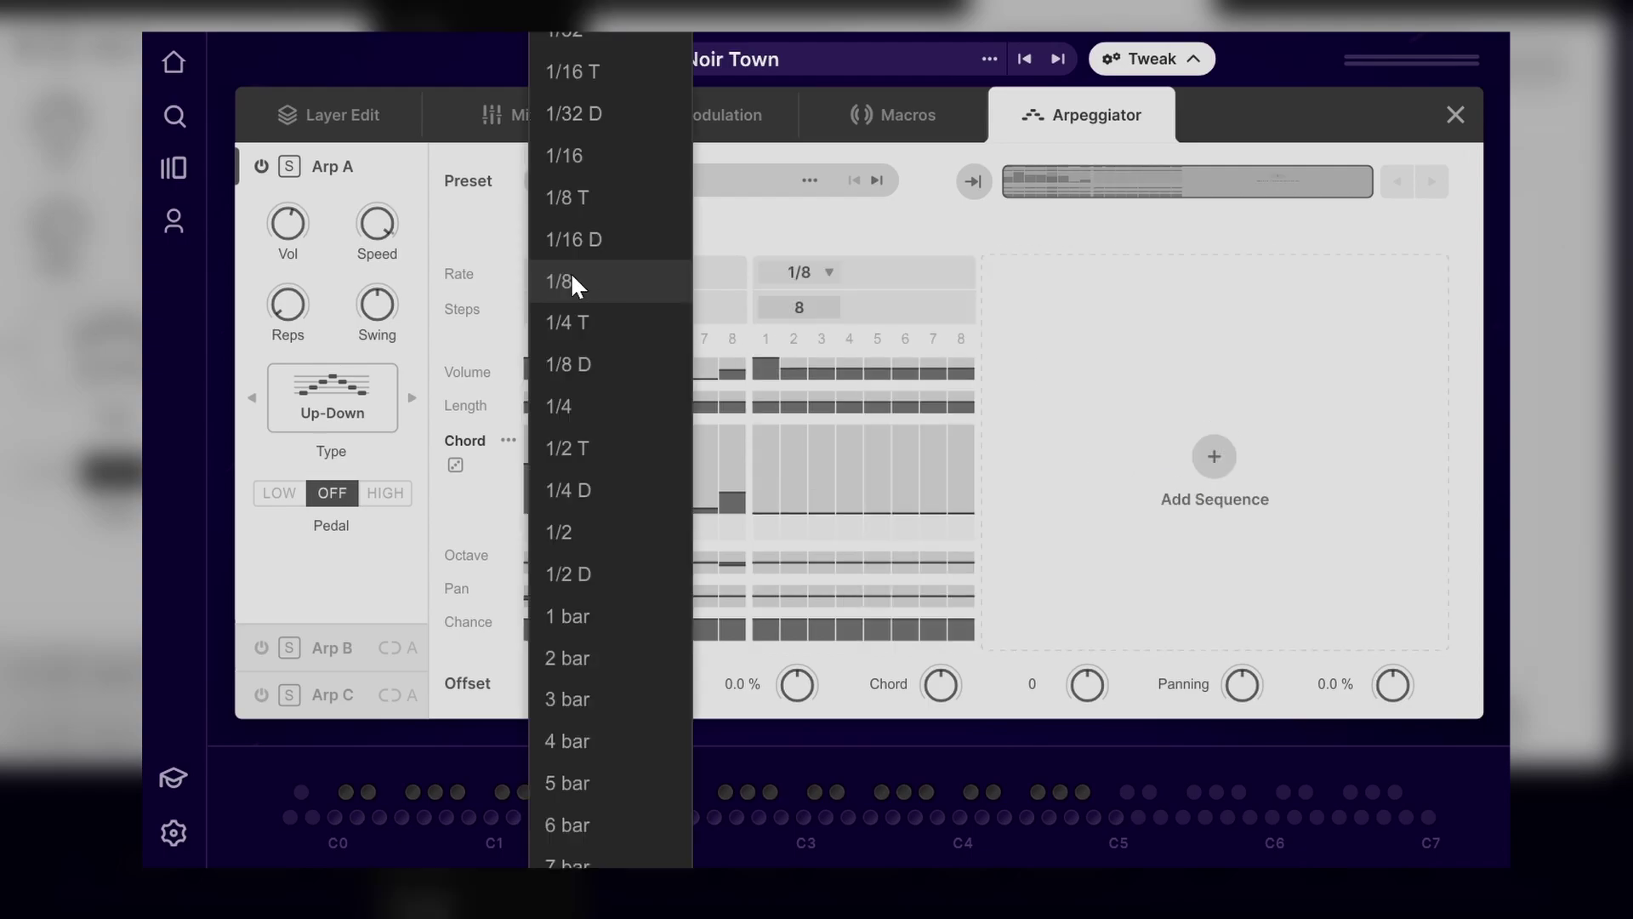
- Set the first sequence's rate to 1/4 and delete the second sequence
{"action": "left_click", "coordinate": [597, 400]}
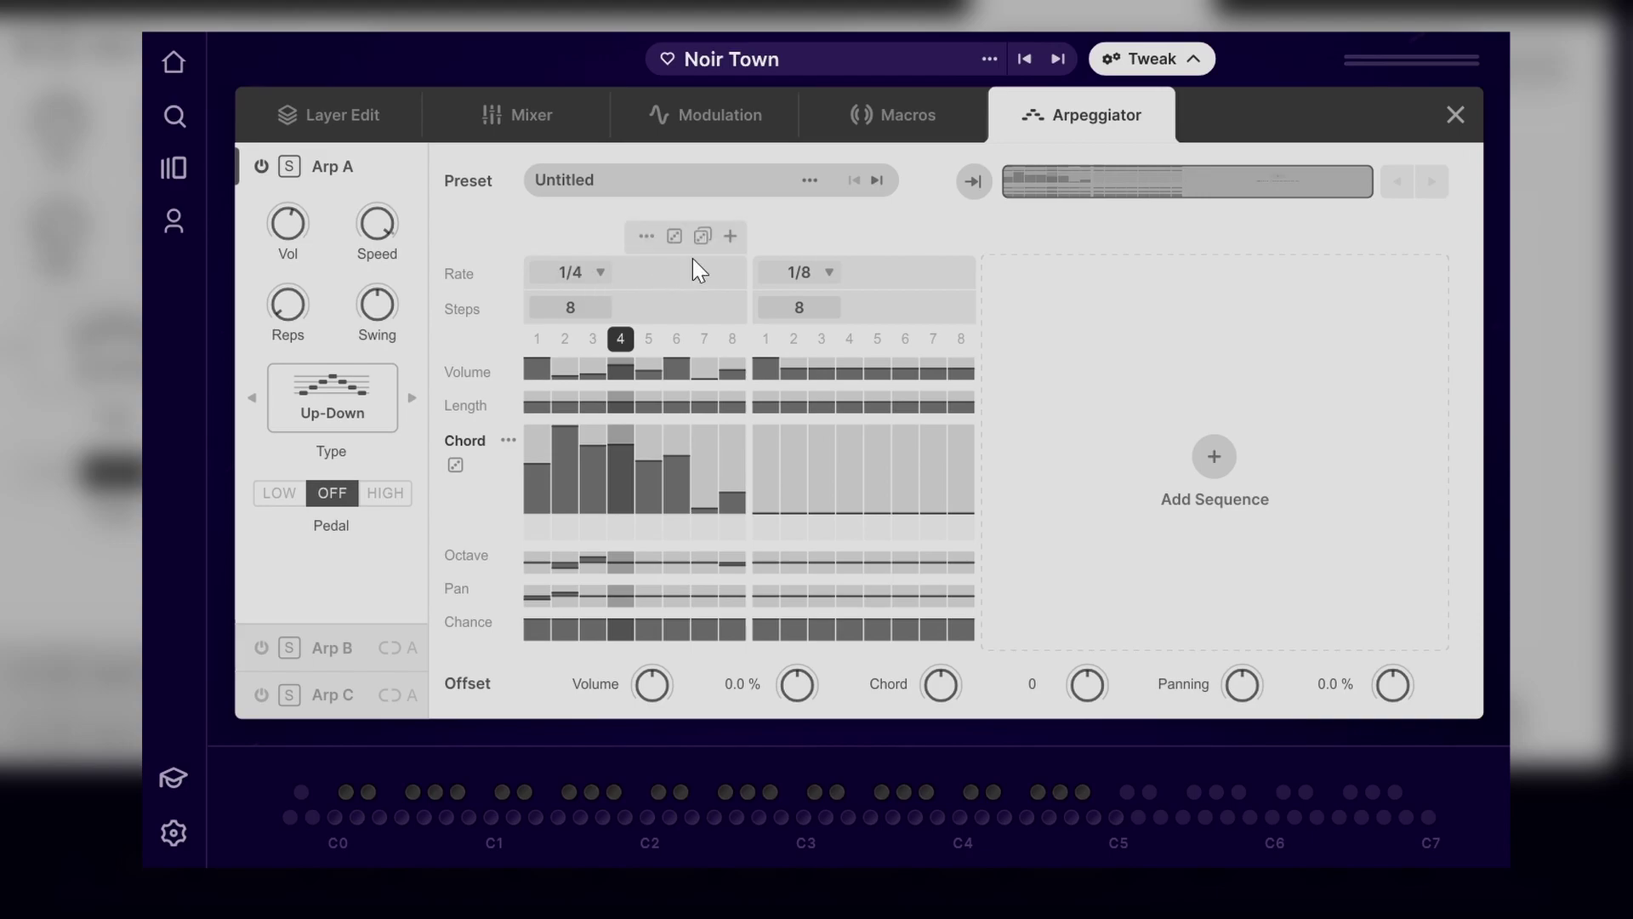
{"action": "mouse_move", "coordinate": [910, 277]}
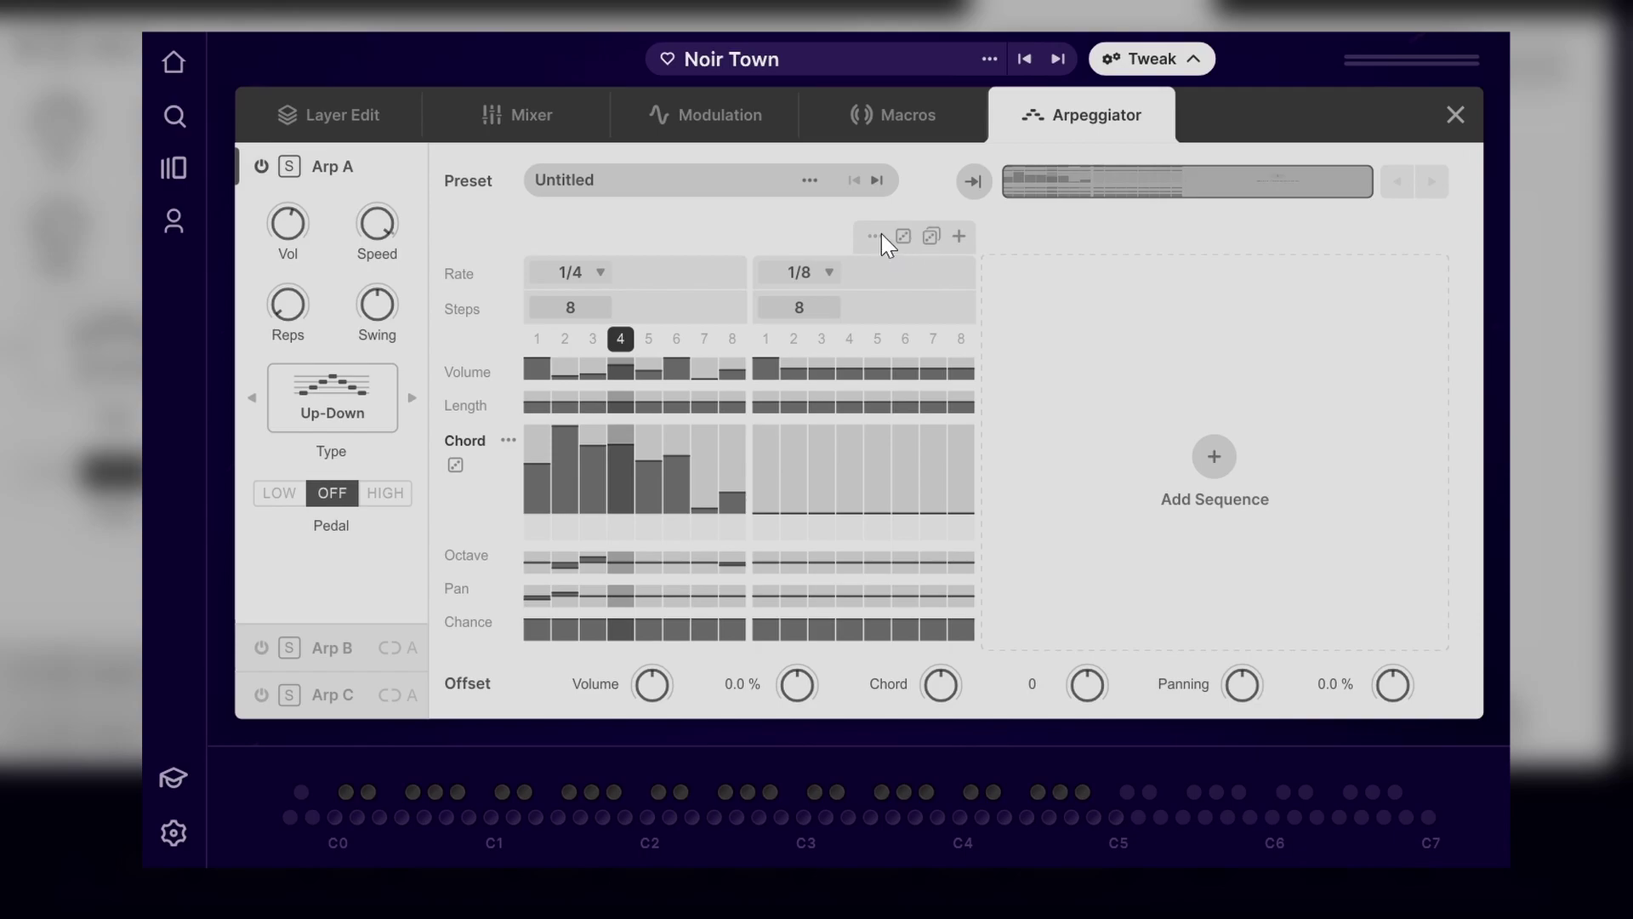
{"action": "left_click", "coordinate": [878, 237]}
{"action": "left_click", "coordinate": [955, 380]}
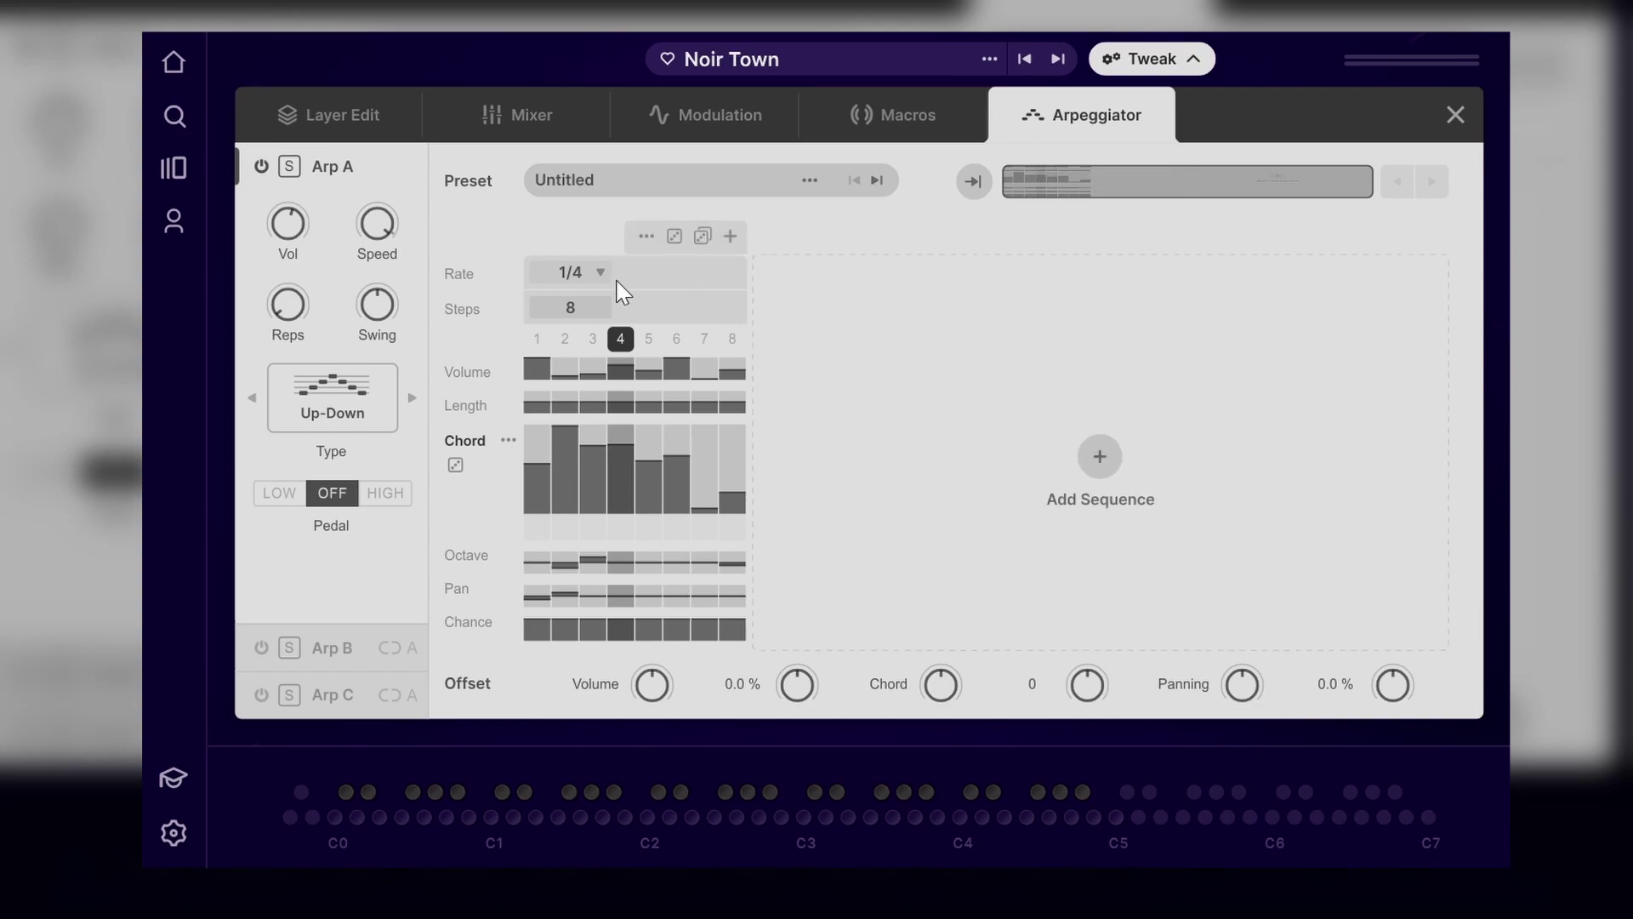
- Reduce Arp A's sequence to 4 steps and raise the volume of every step to 100%
{"action": "left_click_drag", "start_coordinate": [579, 303], "coordinate": [574, 347]}
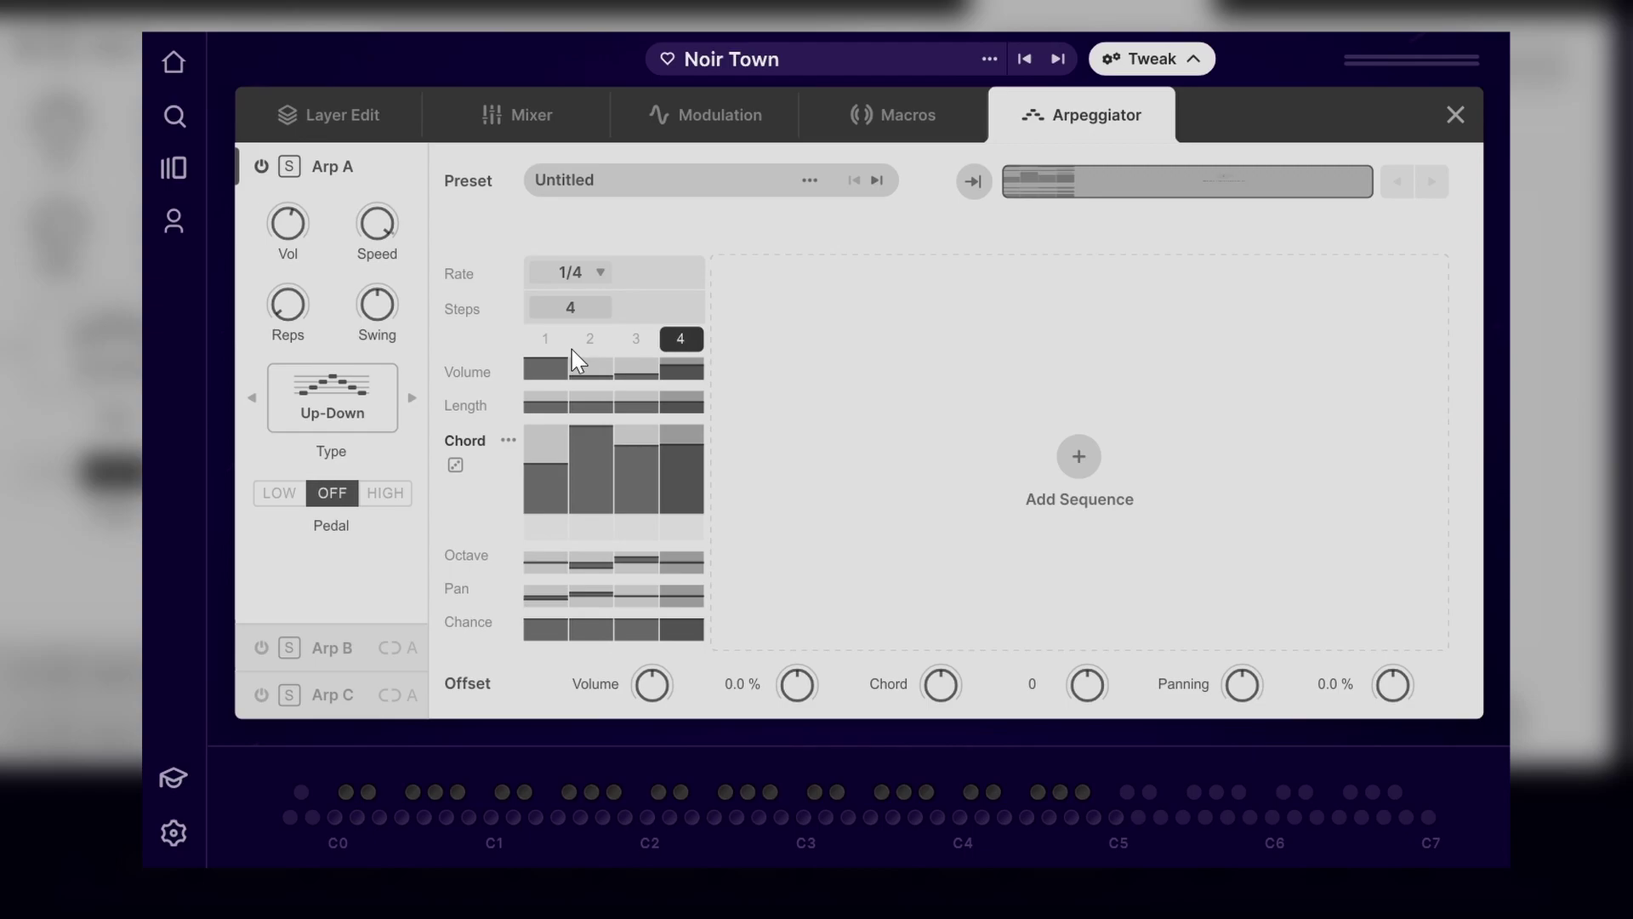
{"action": "left_click", "coordinate": [562, 374]}
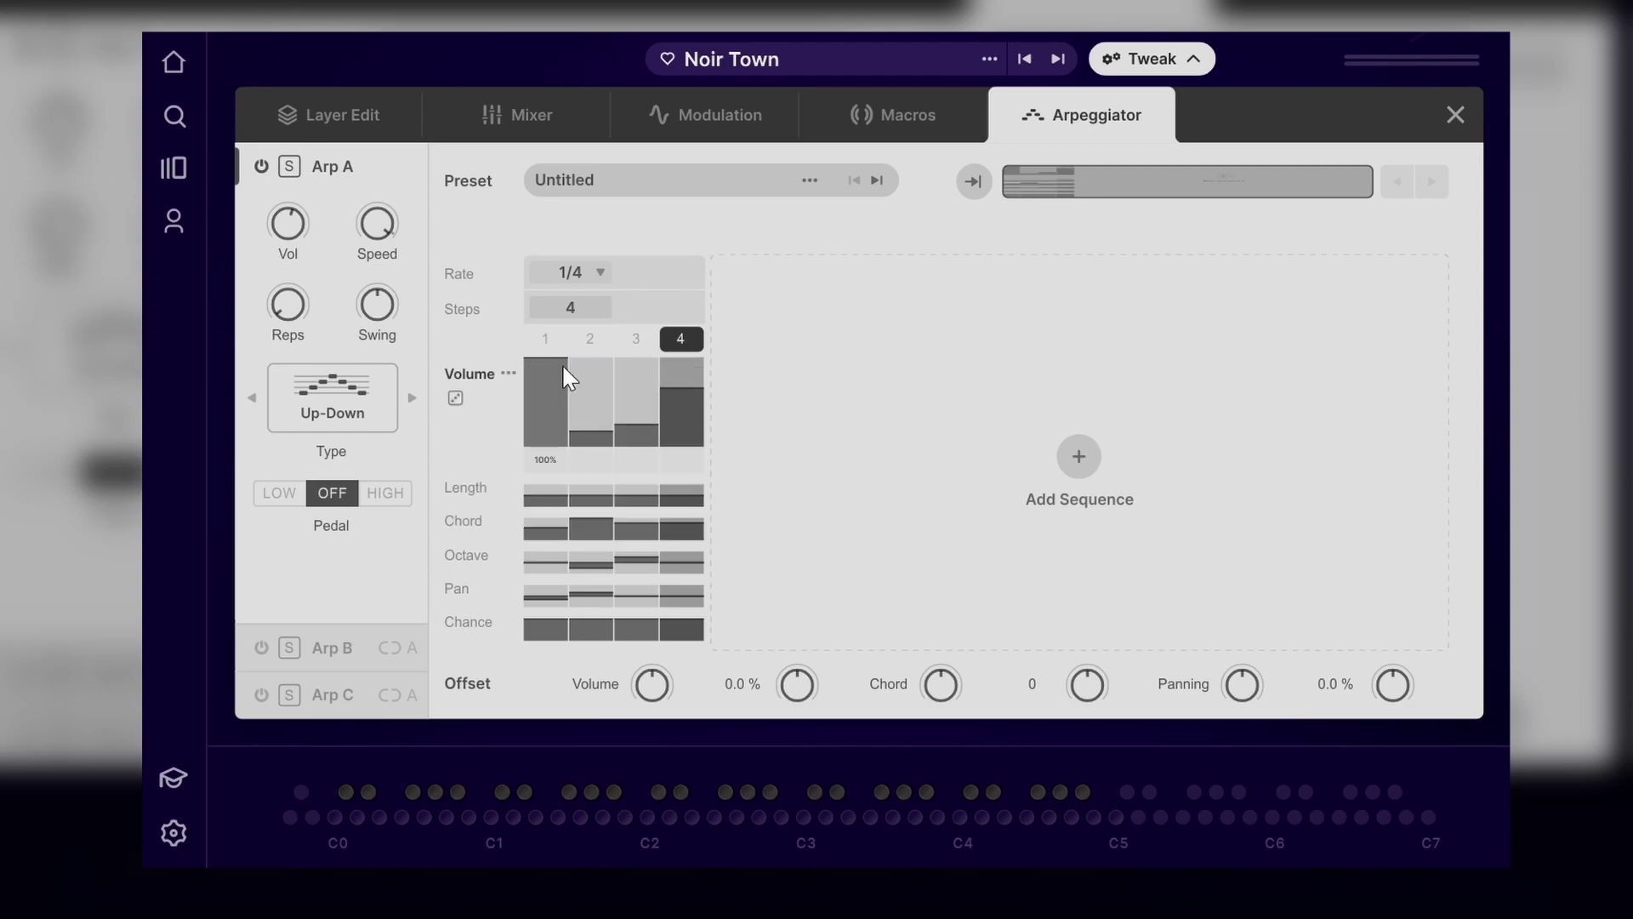
{"action": "mouse_move", "coordinate": [595, 400]}
{"action": "left_mouse_down"}
{"action": "mouse_move", "coordinate": [638, 393]}
{"action": "mouse_move", "coordinate": [656, 329]}
{"action": "left_mouse_up"}
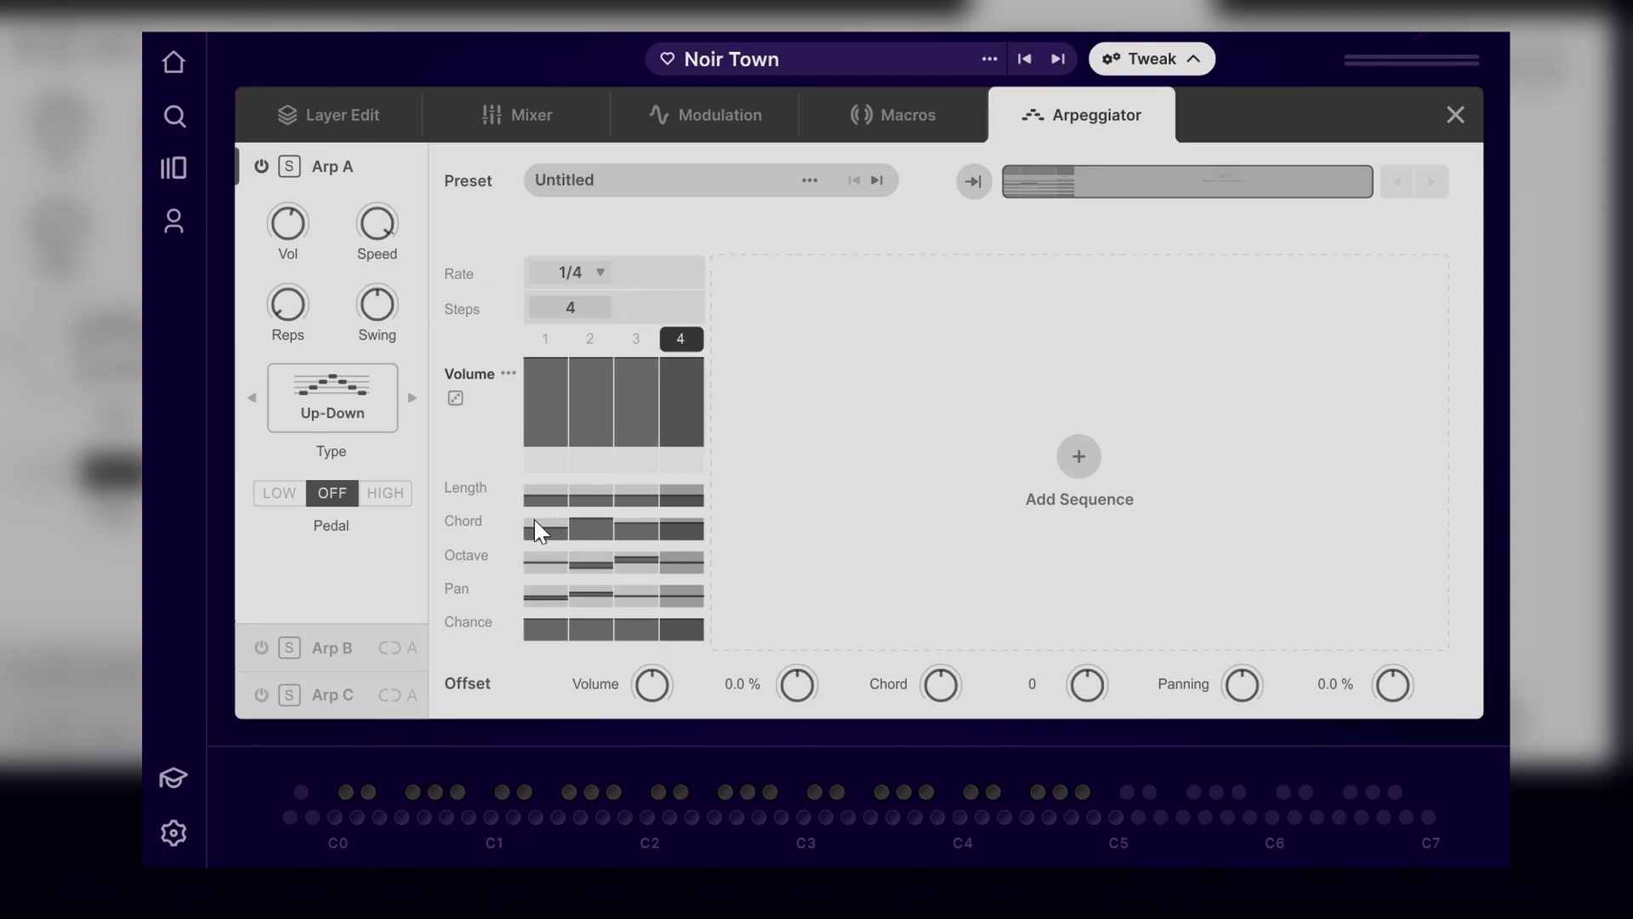
- Lower the Chord amount to 0% on all four steps of Arp A's sequence
{"action": "left_click", "coordinate": [551, 532]}
{"action": "mouse_move", "coordinate": [551, 609]}
{"action": "left_mouse_down"}
{"action": "mouse_move", "coordinate": [606, 587]}
{"action": "mouse_move", "coordinate": [625, 466]}
{"action": "left_mouse_up"}
{"action": "left_click", "coordinate": [637, 511]}
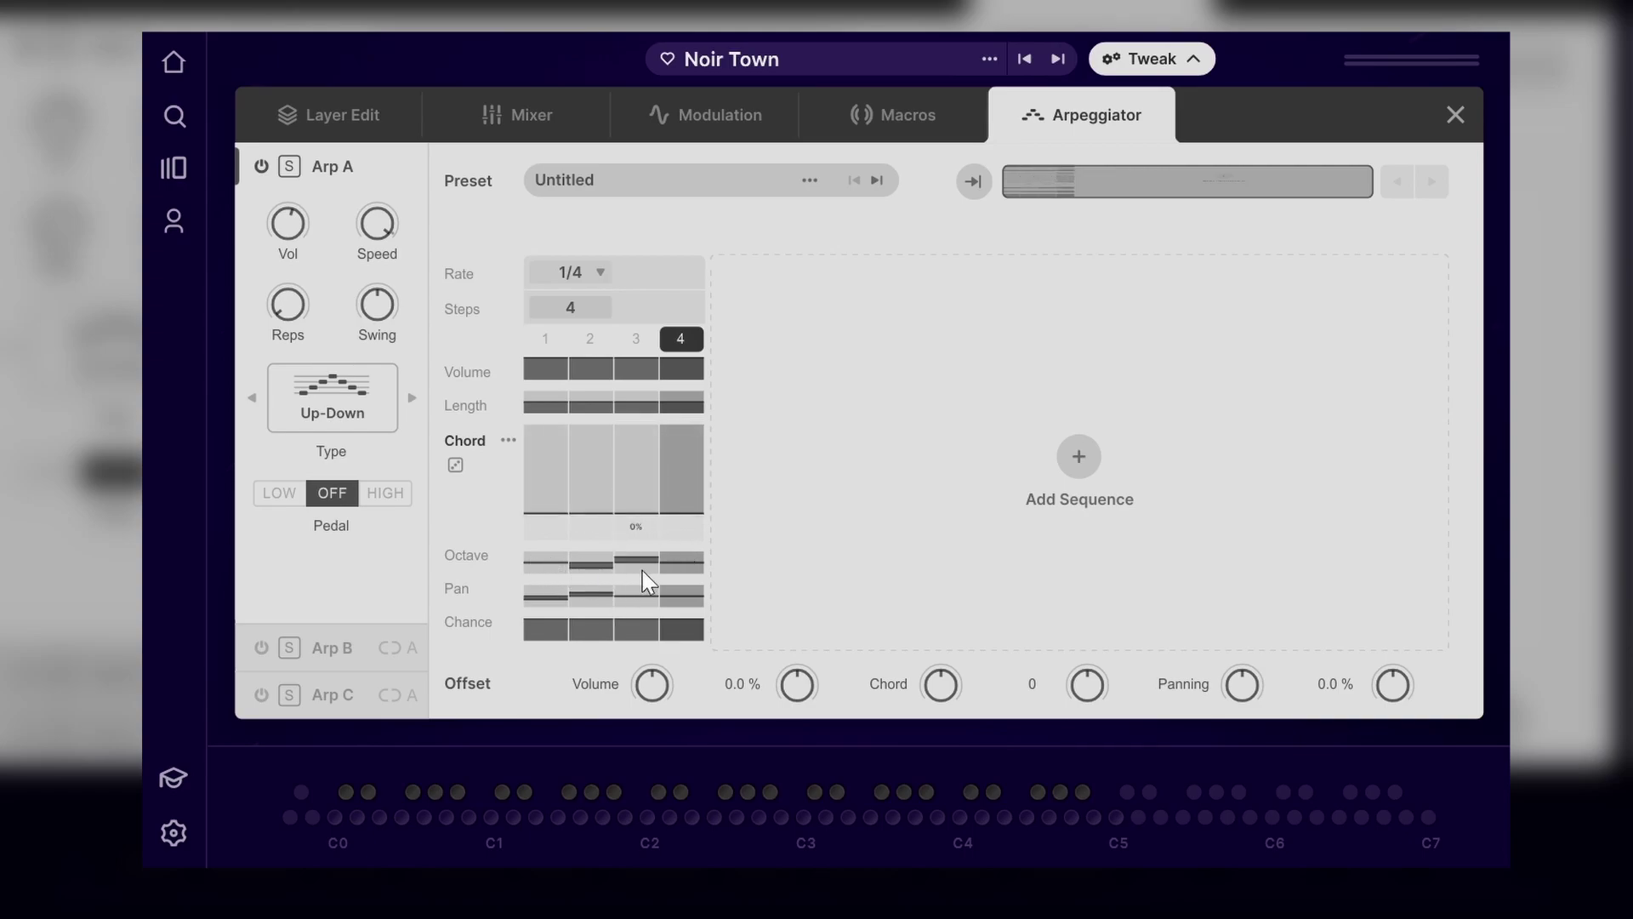
- Set Arp A's Octave lane to +2 on step 3 and -2 on step 4
{"action": "left_click", "coordinate": [594, 566]}
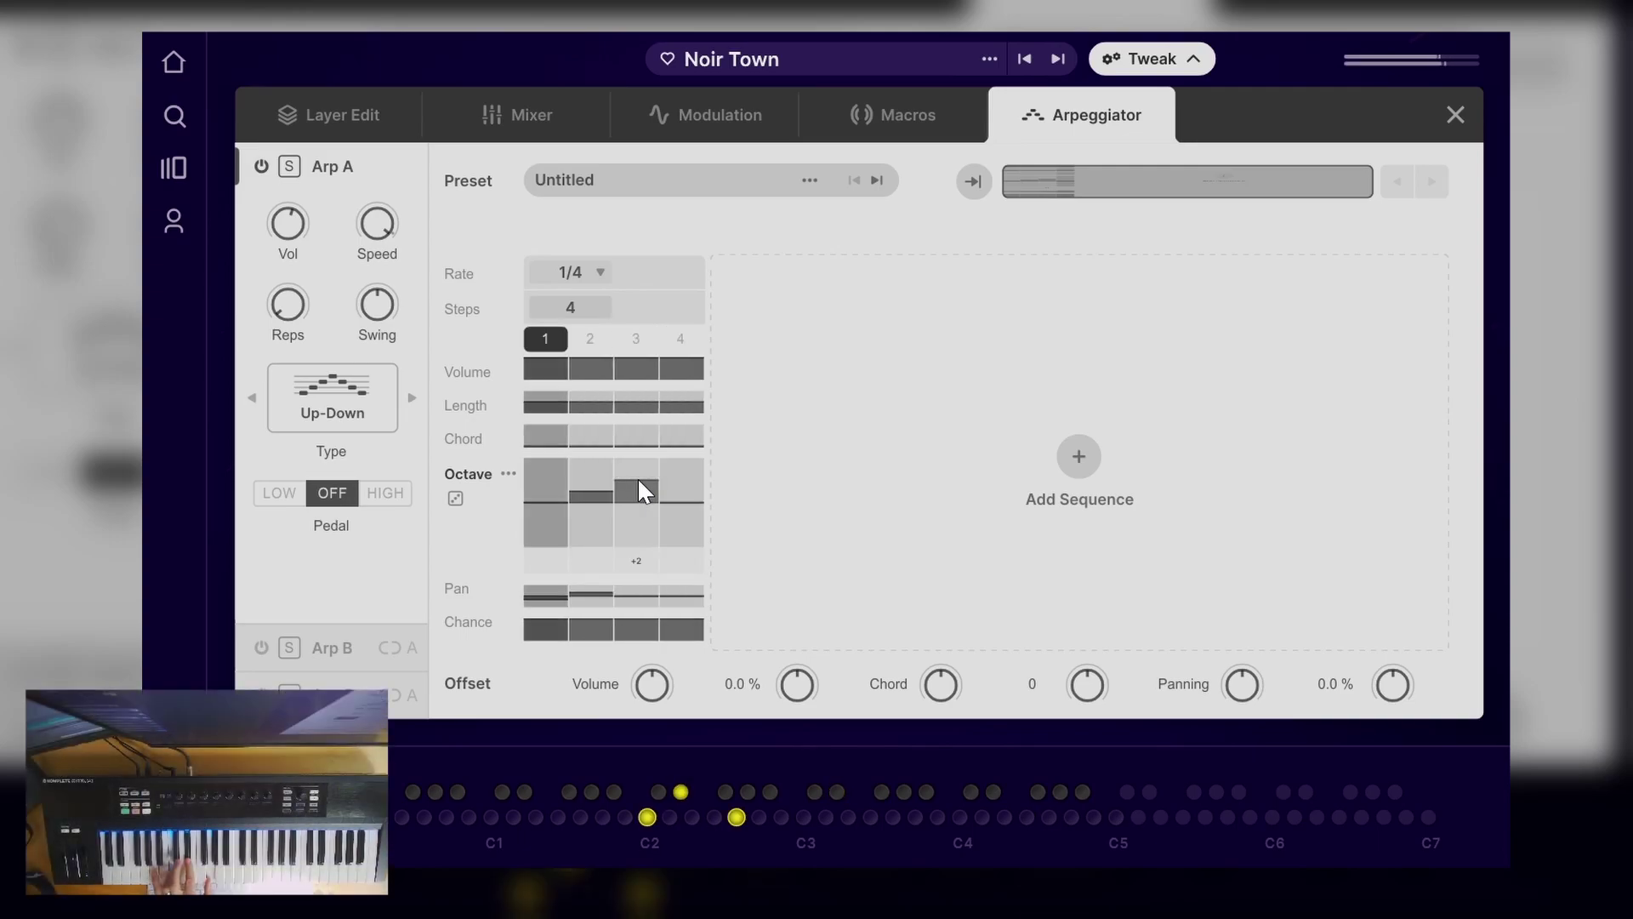
{"action": "left_click", "coordinate": [680, 515]}
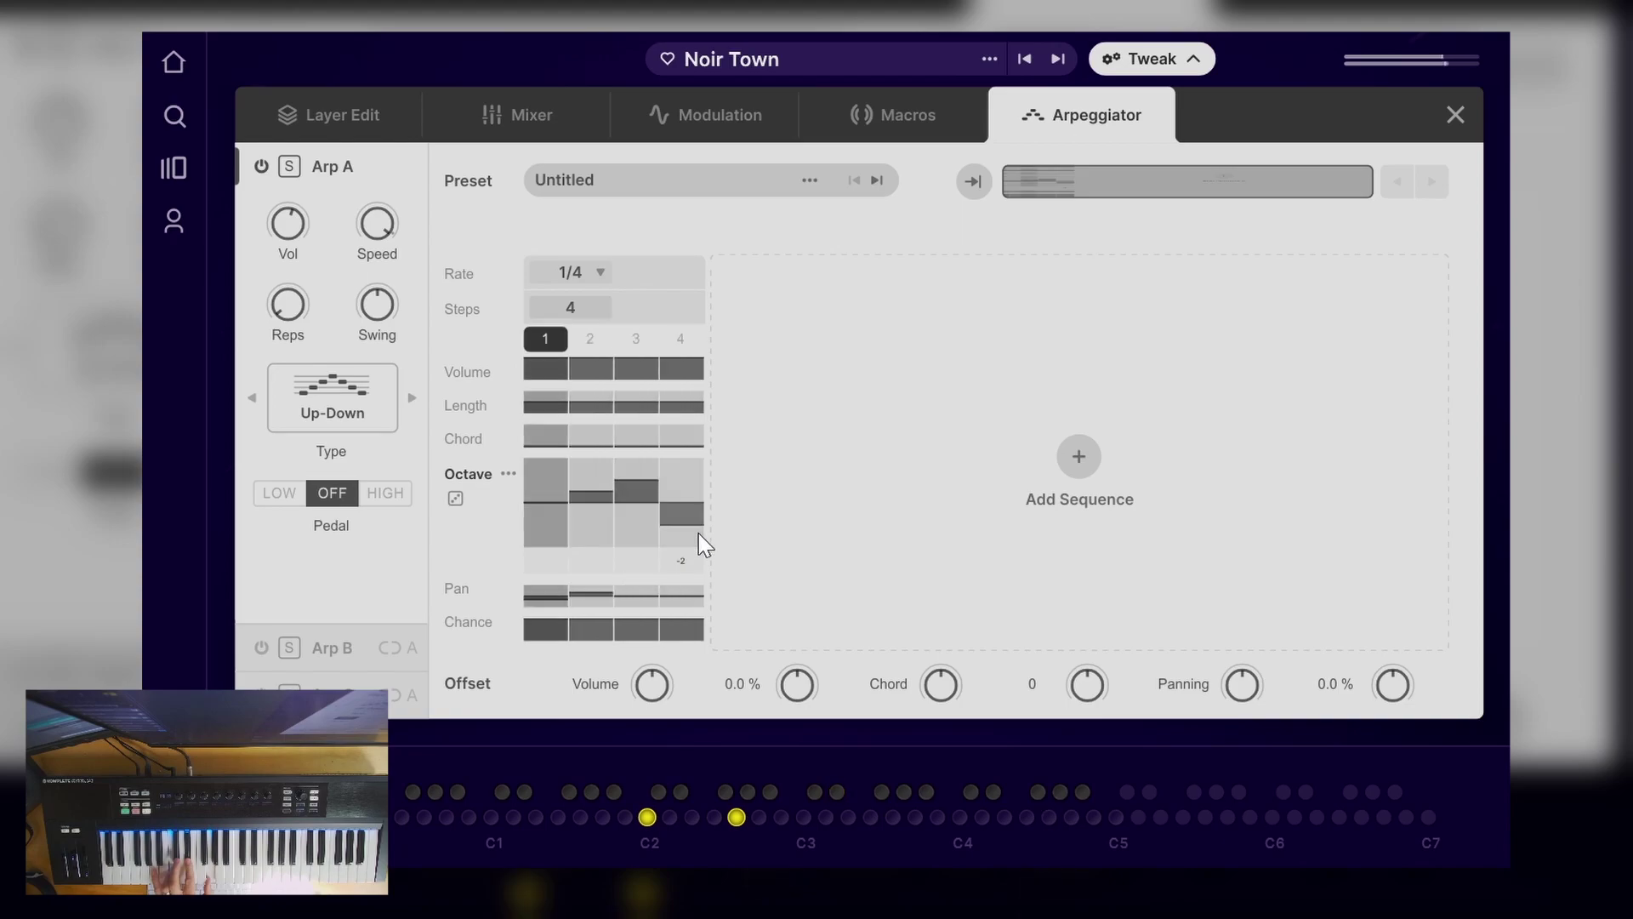
- Alternate Arp A's Pan lane hard between 50 and -50 across the four steps, starting with 50
{"action": "left_click", "coordinate": [630, 598]}
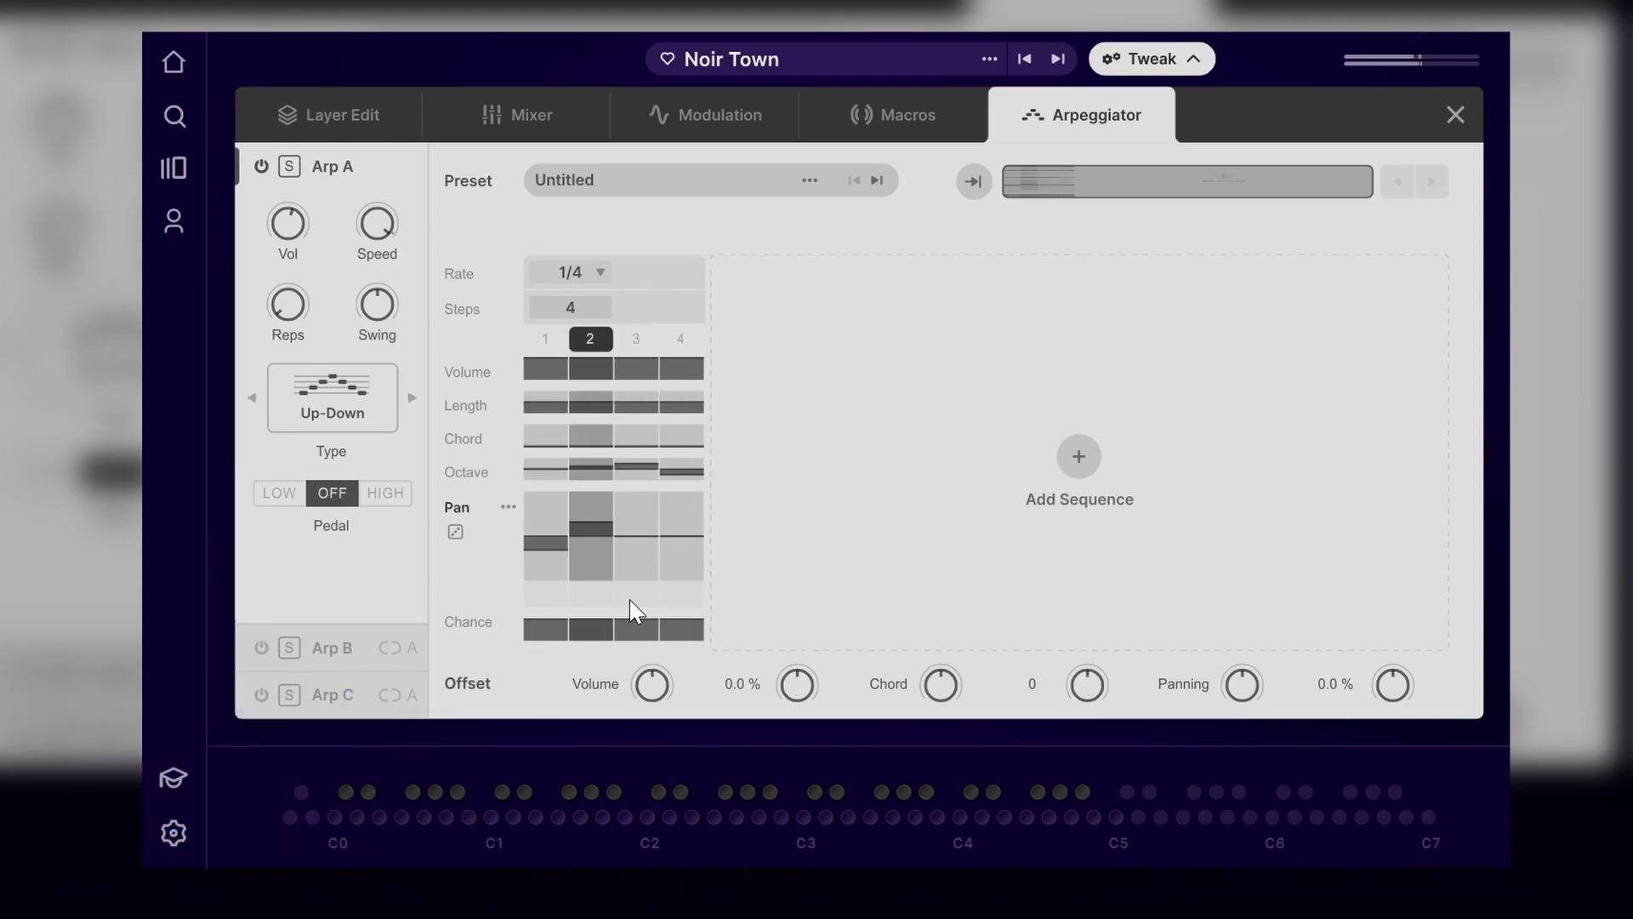
{"action": "left_click_drag", "start_coordinate": [642, 590], "coordinate": [709, 486]}
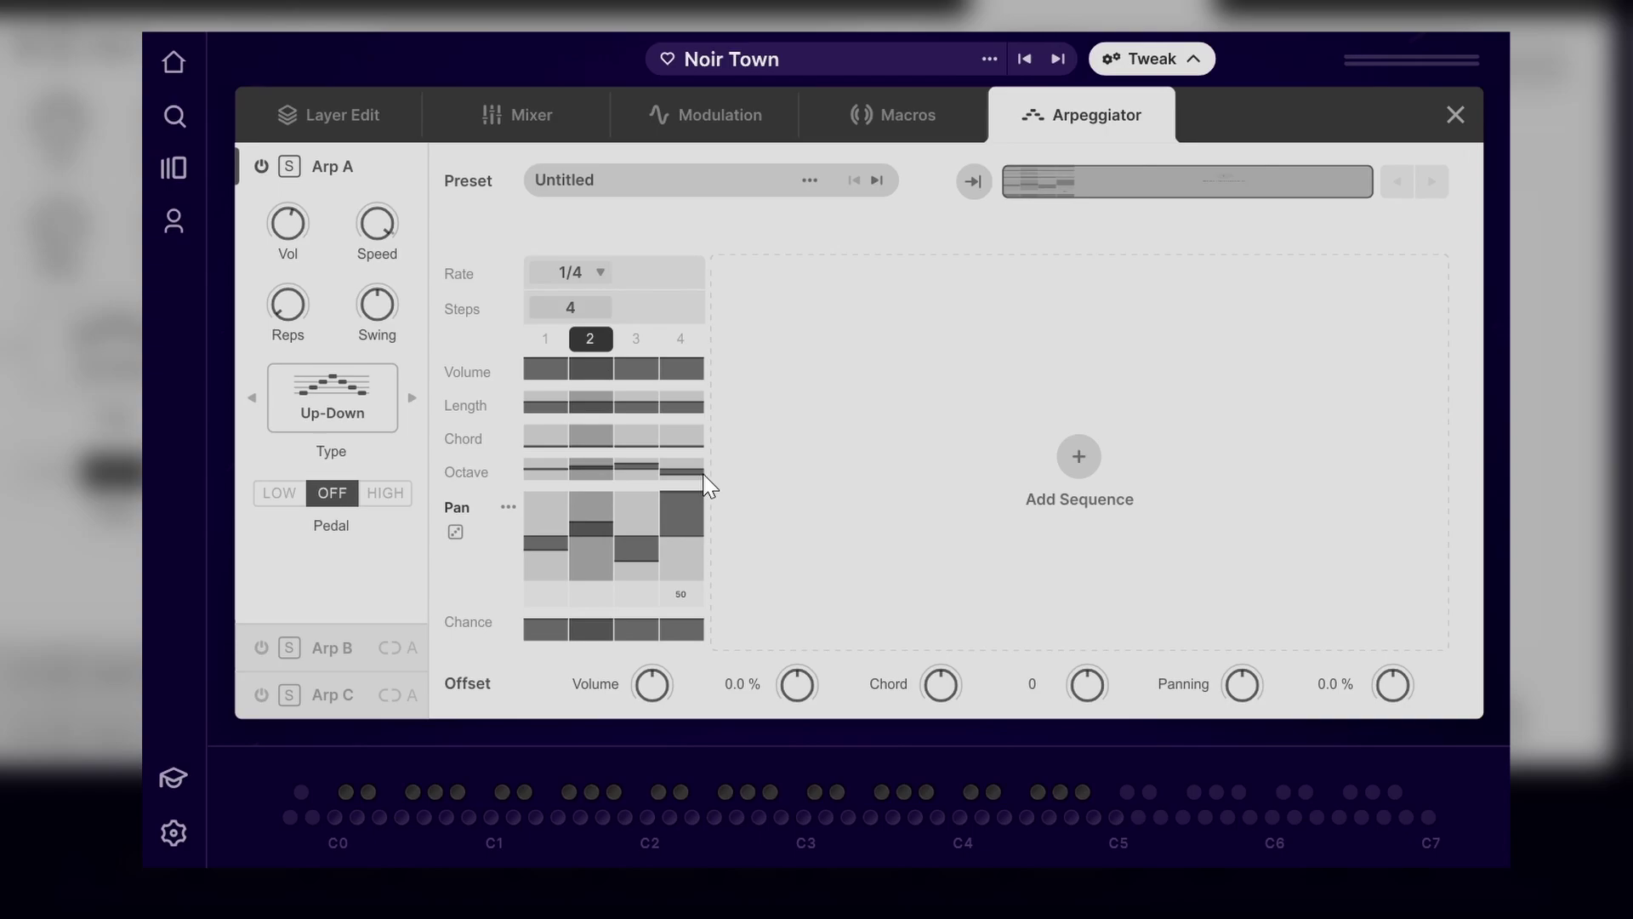
{"action": "left_click_drag", "start_coordinate": [544, 534], "coordinate": [578, 447]}
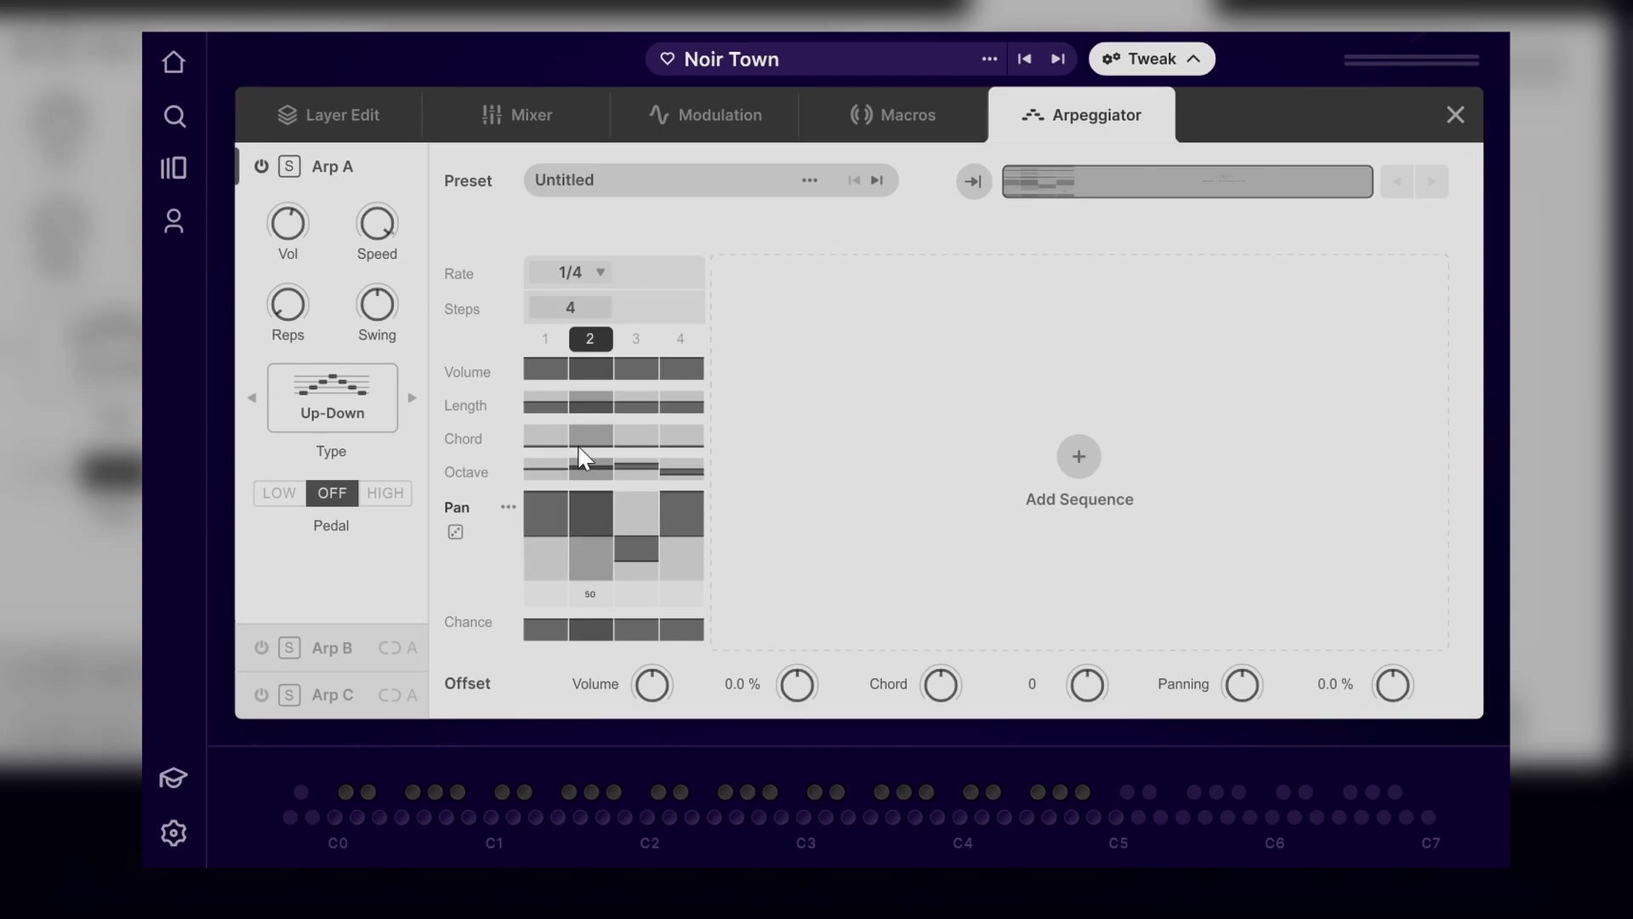
{"action": "left_click_drag", "start_coordinate": [570, 510], "coordinate": [593, 662]}
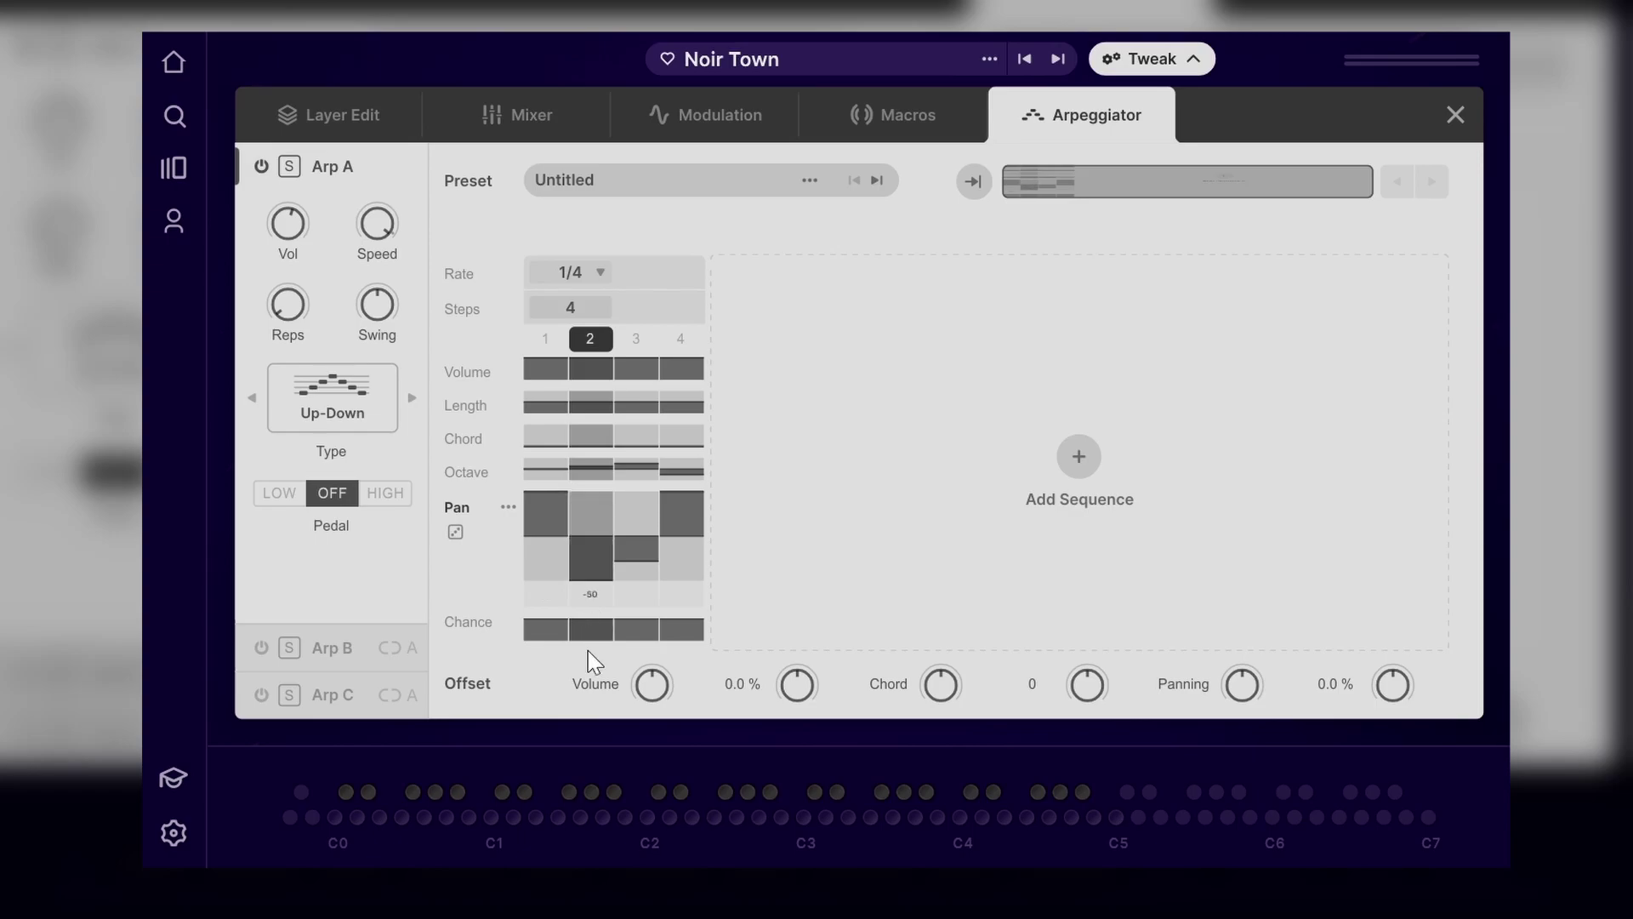
{"action": "left_click_drag", "start_coordinate": [634, 568], "coordinate": [662, 443]}
{"action": "left_click_drag", "start_coordinate": [678, 545], "coordinate": [666, 634]}
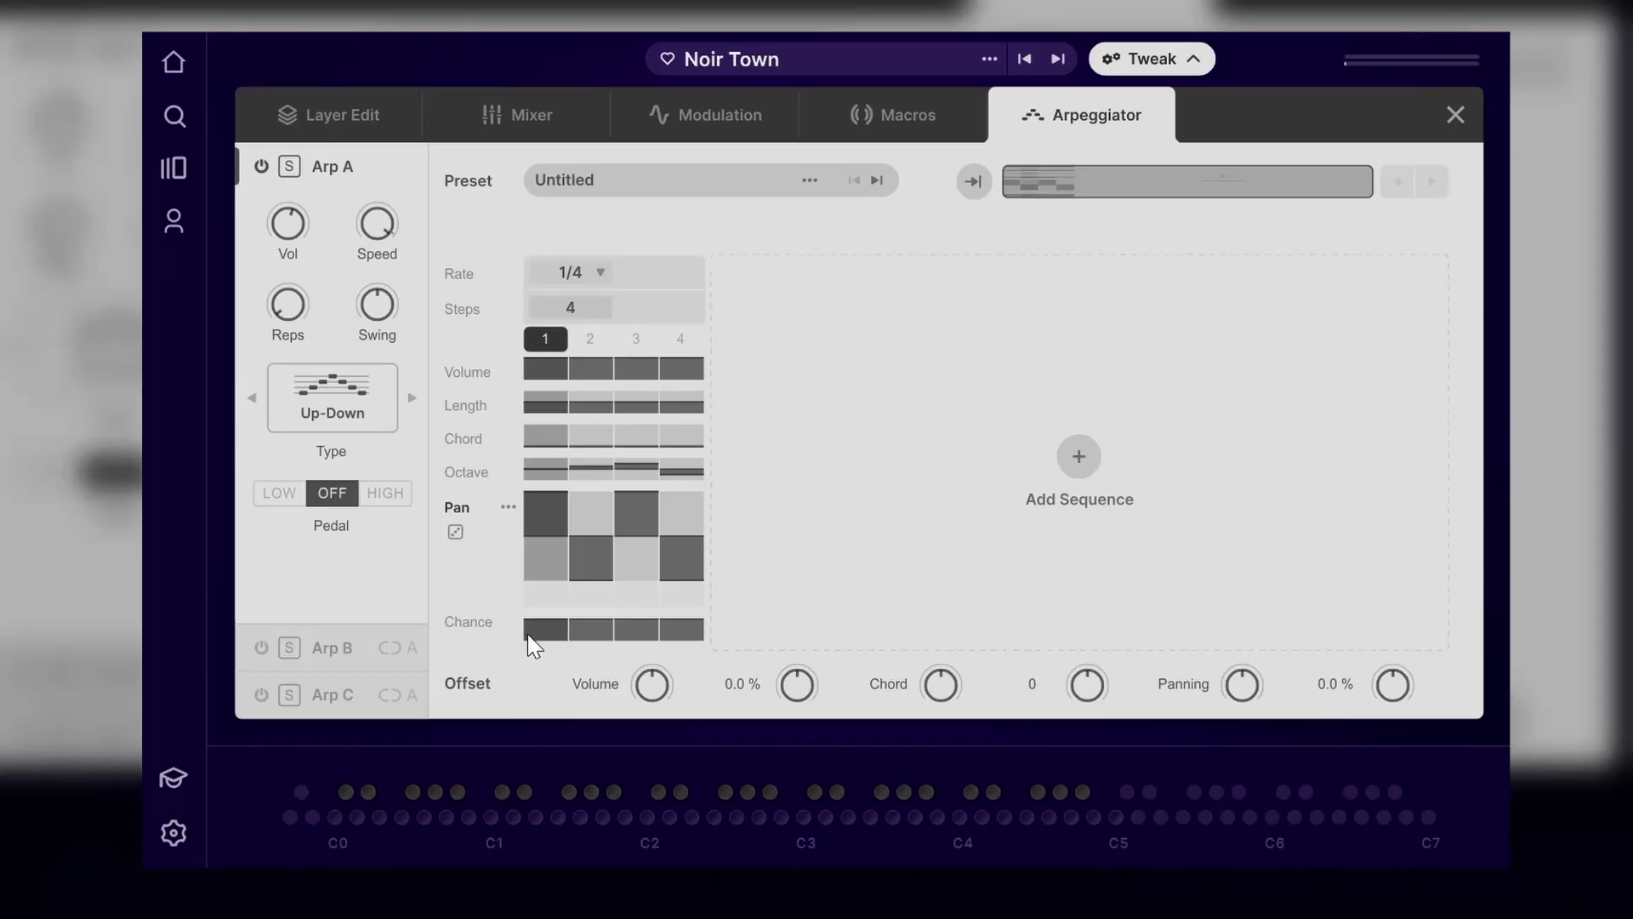
- Expand the Chance lane and randomise all lanes of Arp A's sequence three times
{"action": "left_click", "coordinate": [533, 638]}
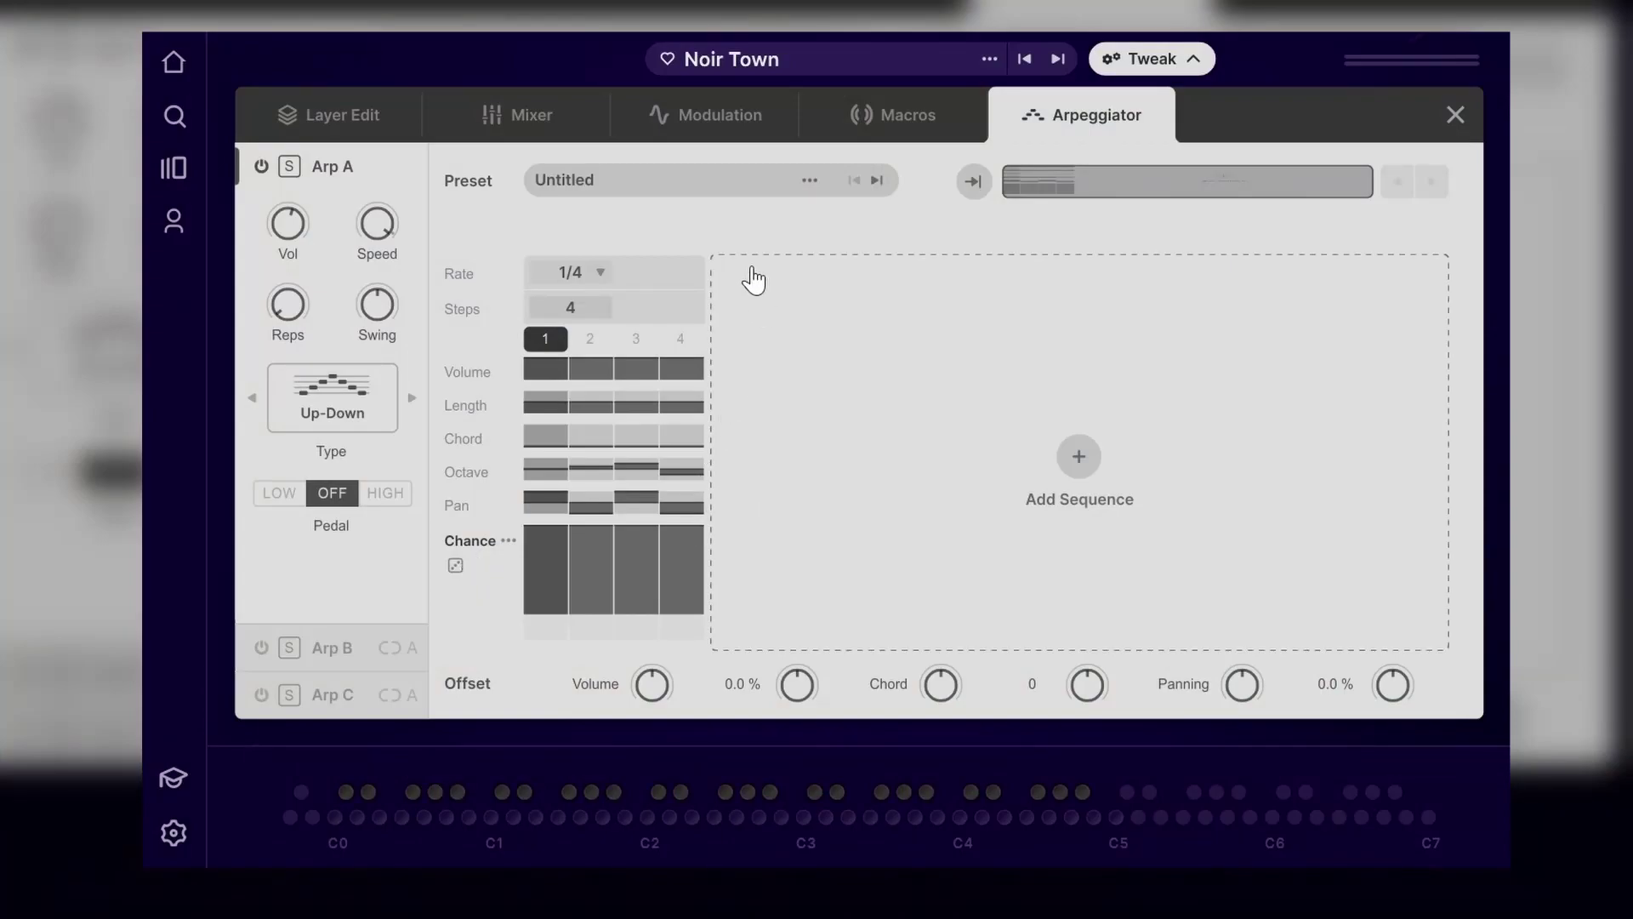
{"action": "mouse_move", "coordinate": [636, 293]}
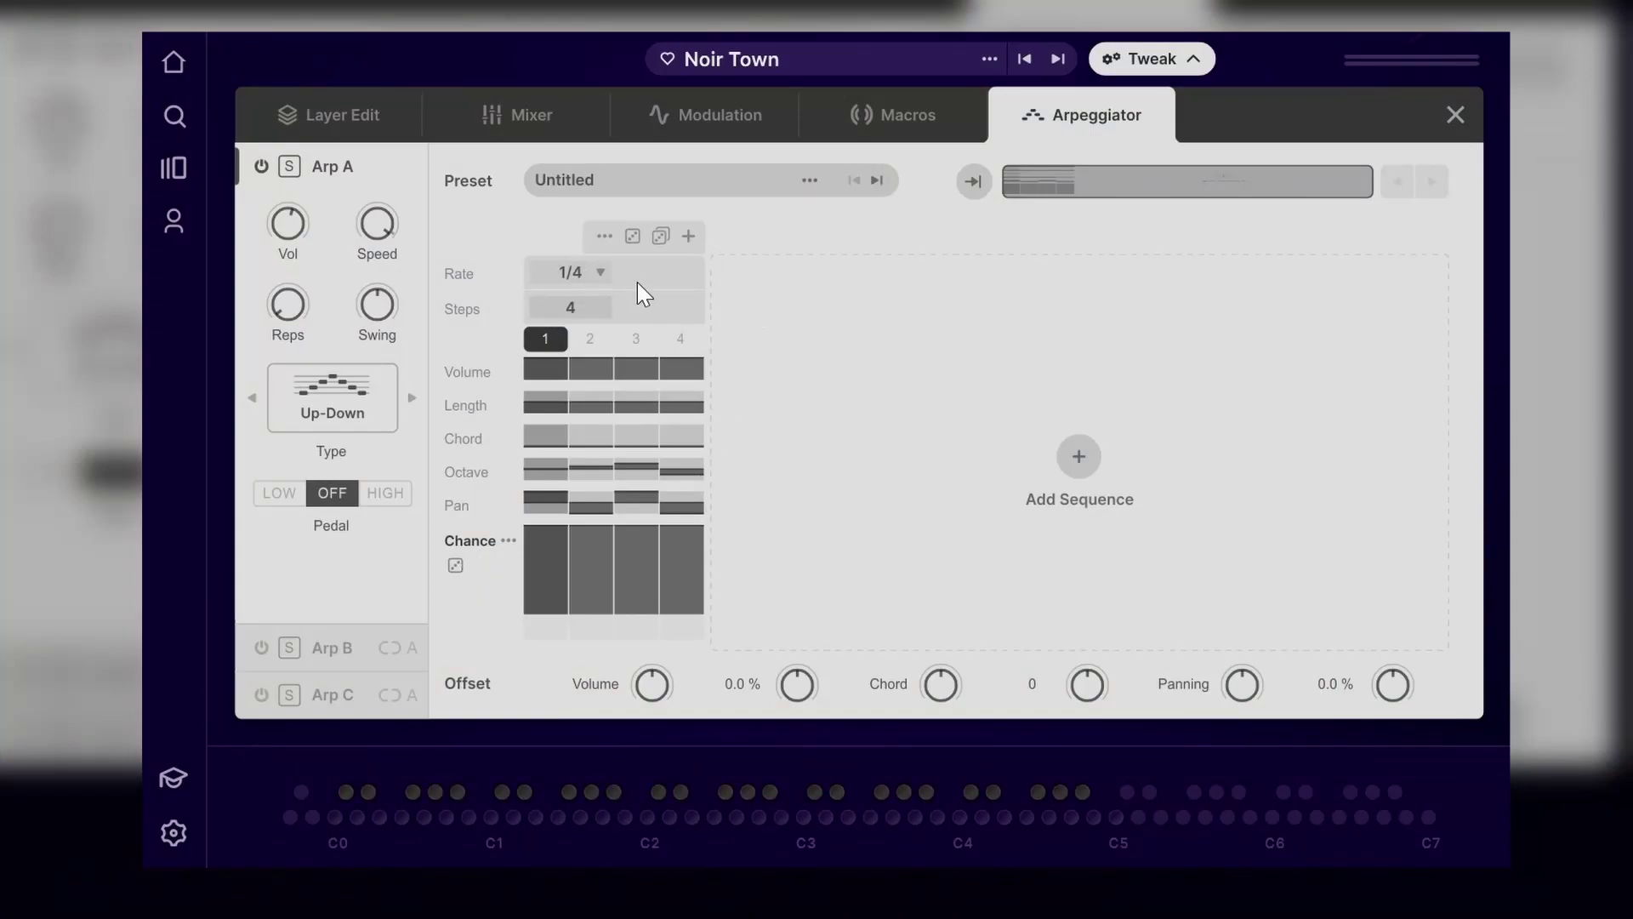
{"action": "left_click", "coordinate": [667, 240]}
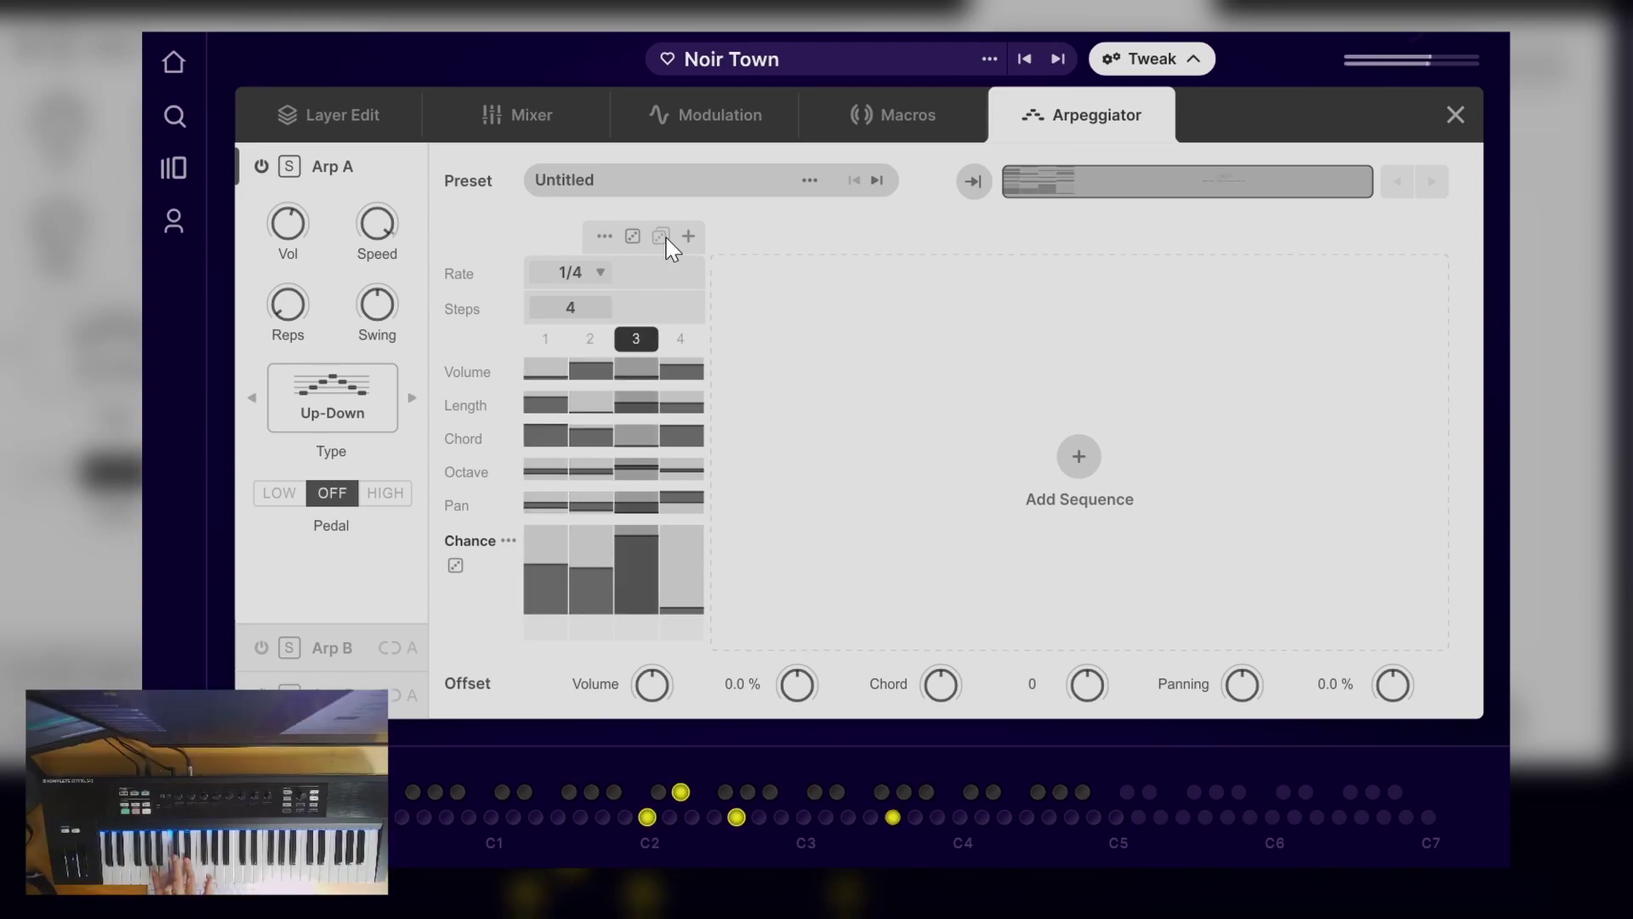
{"action": "left_click", "coordinate": [667, 239]}
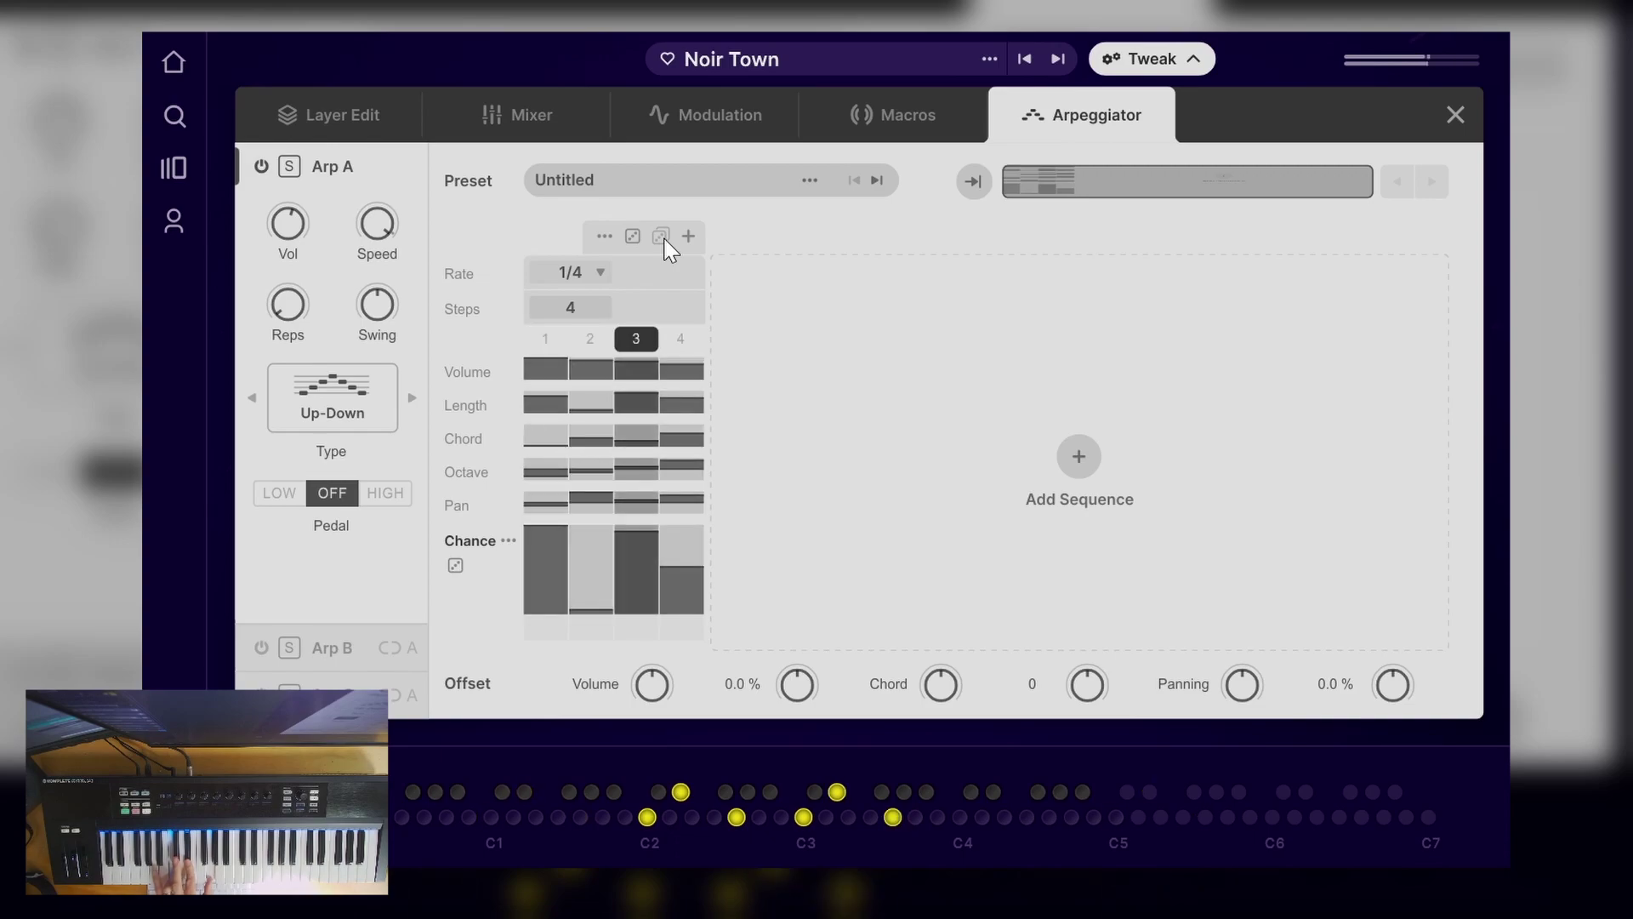
{"action": "left_click", "coordinate": [661, 236]}
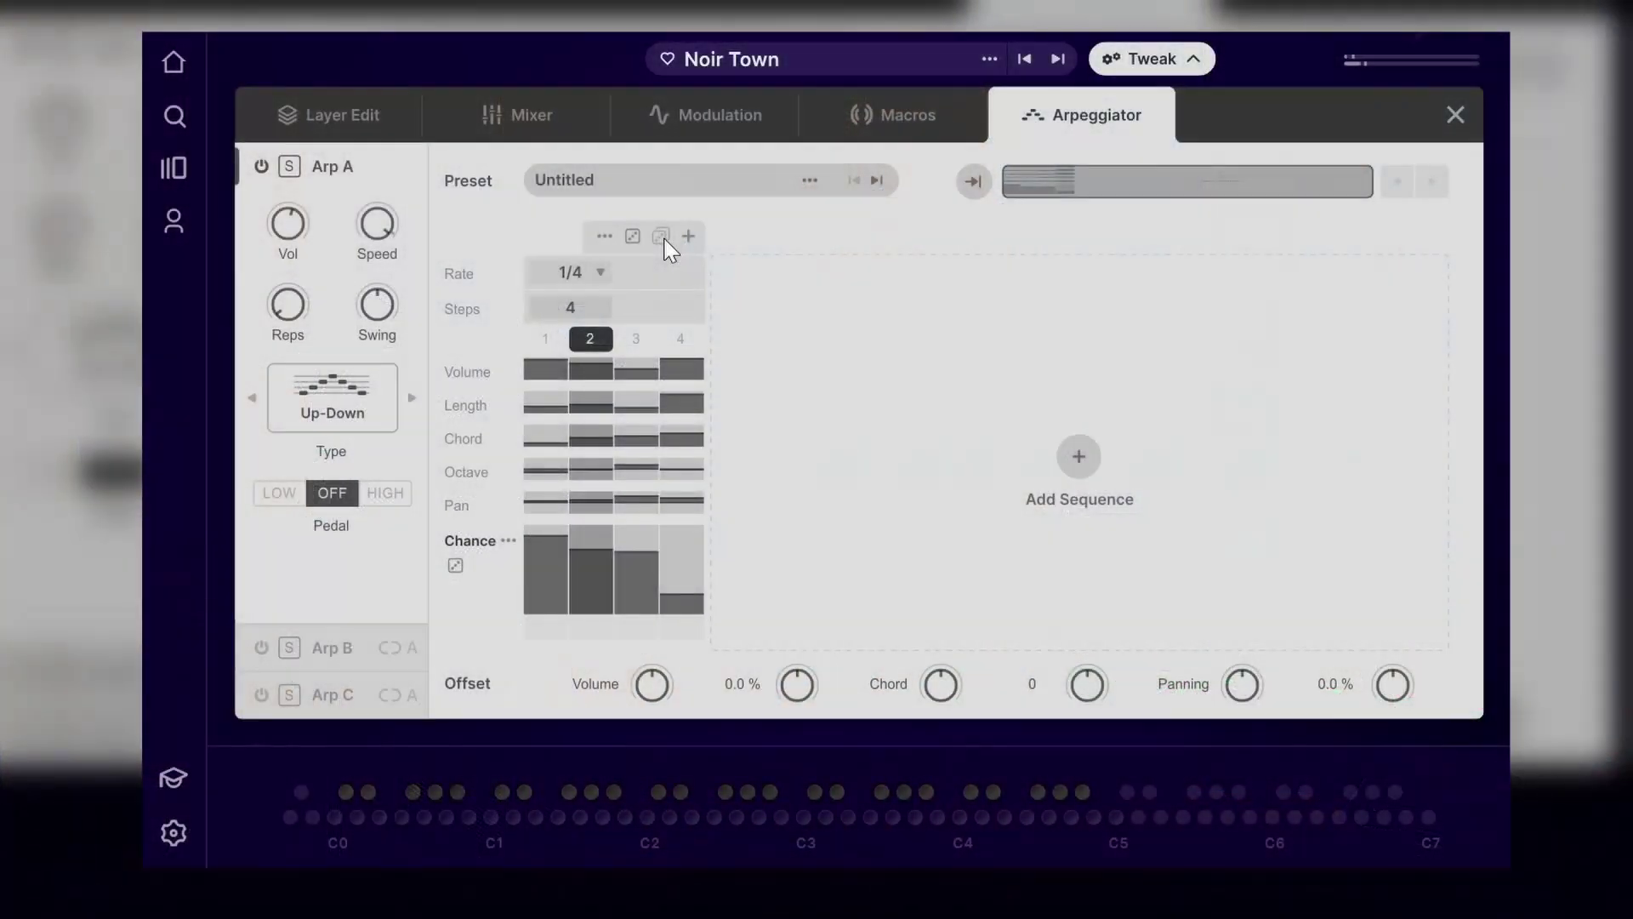
- Load the Basic 01 arpeggiator preset for Arp A
{"action": "left_click", "coordinate": [594, 186]}
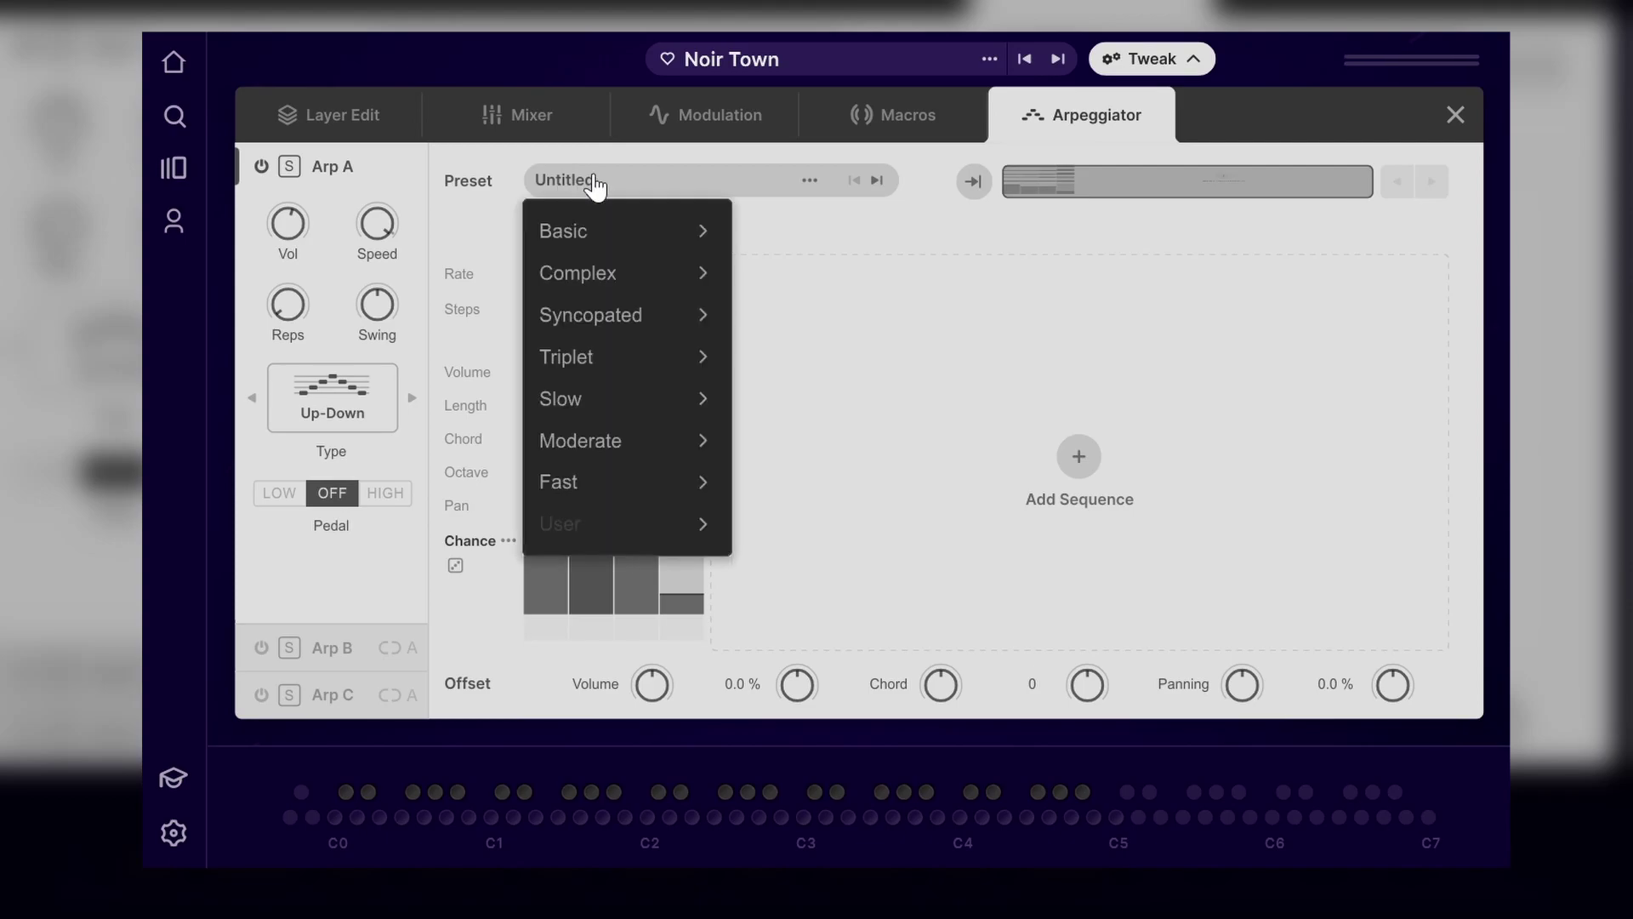
{"action": "mouse_move", "coordinate": [559, 223]}
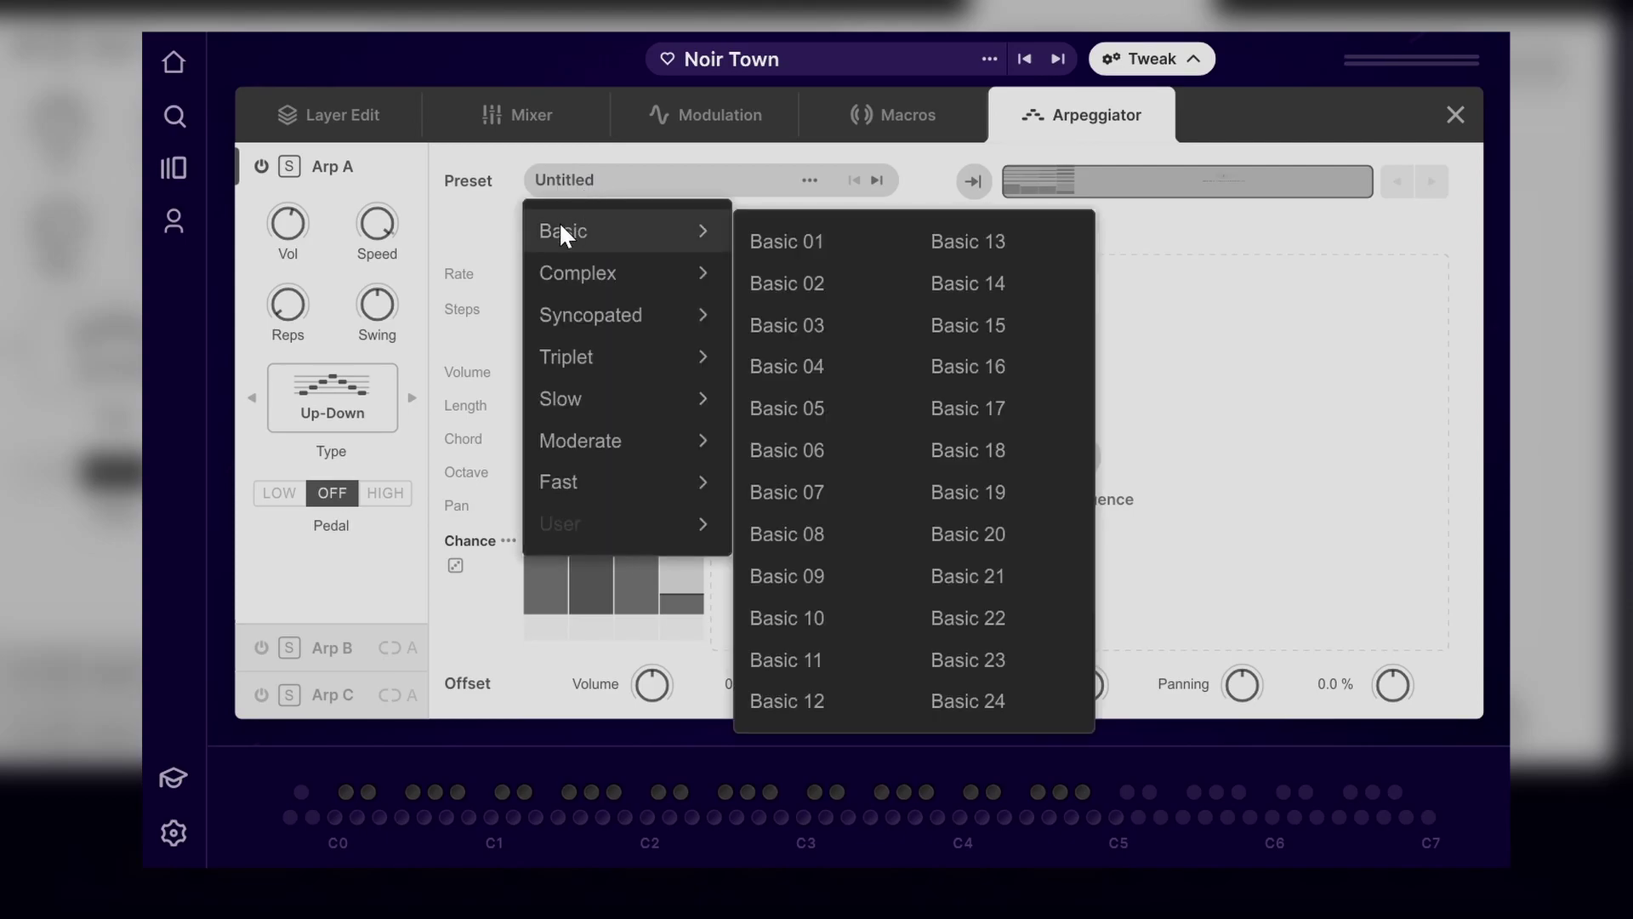
{"action": "left_click", "coordinate": [805, 235]}
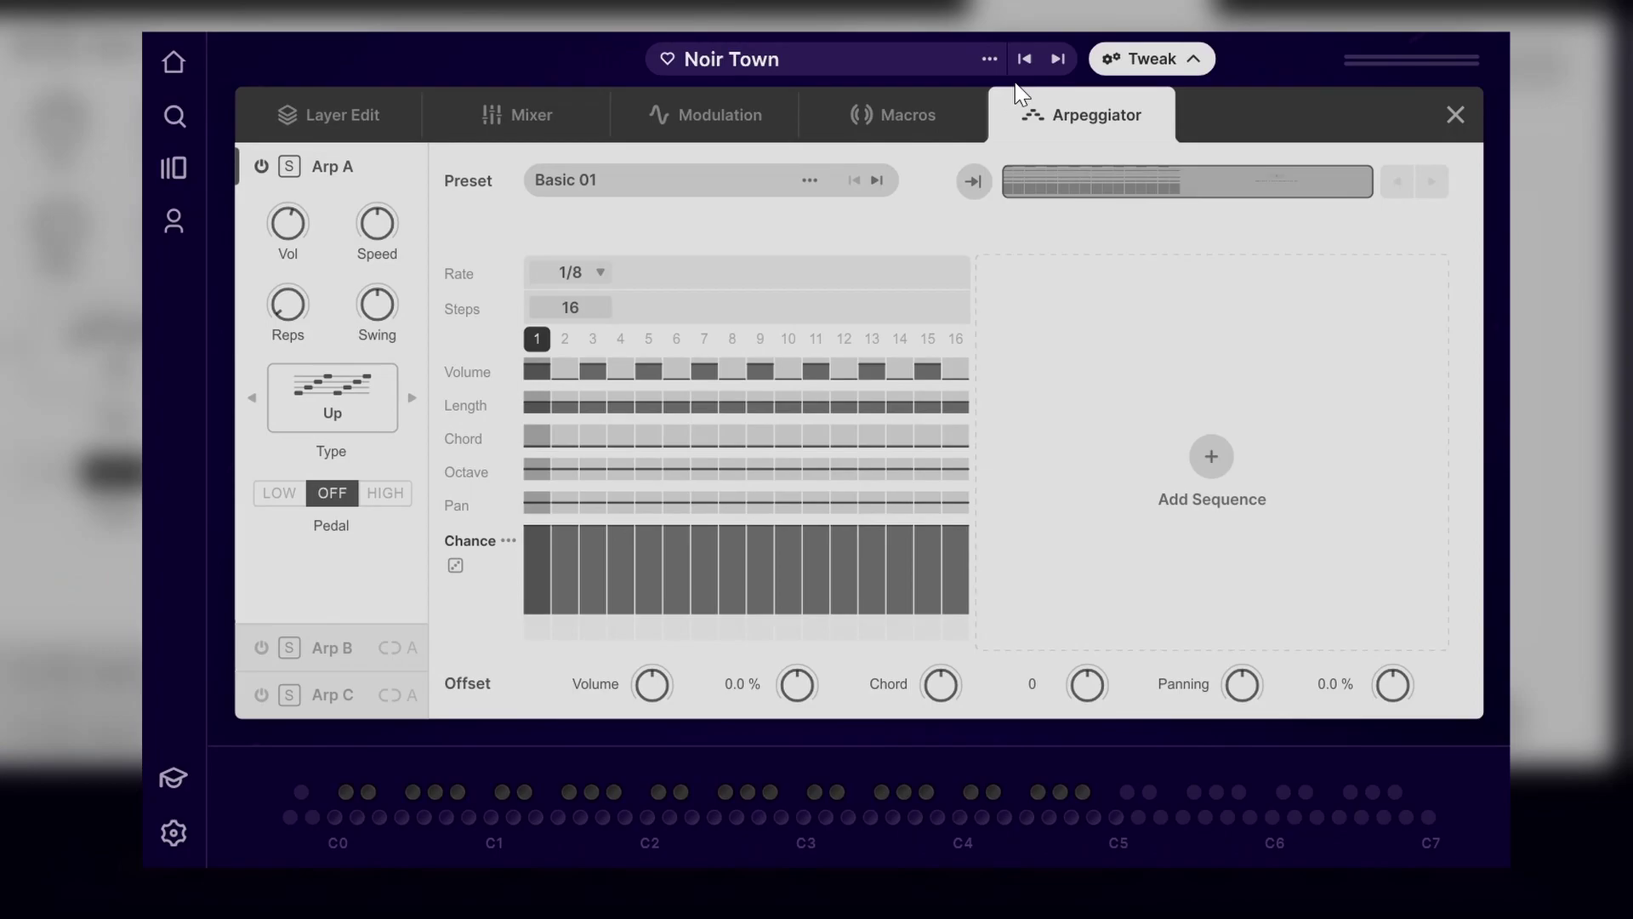
- Step forward through the Light Beams and Abandoned Vessel kits and load Telepathy with its arpeggiator showing
{"action": "left_click", "coordinate": [1058, 58]}
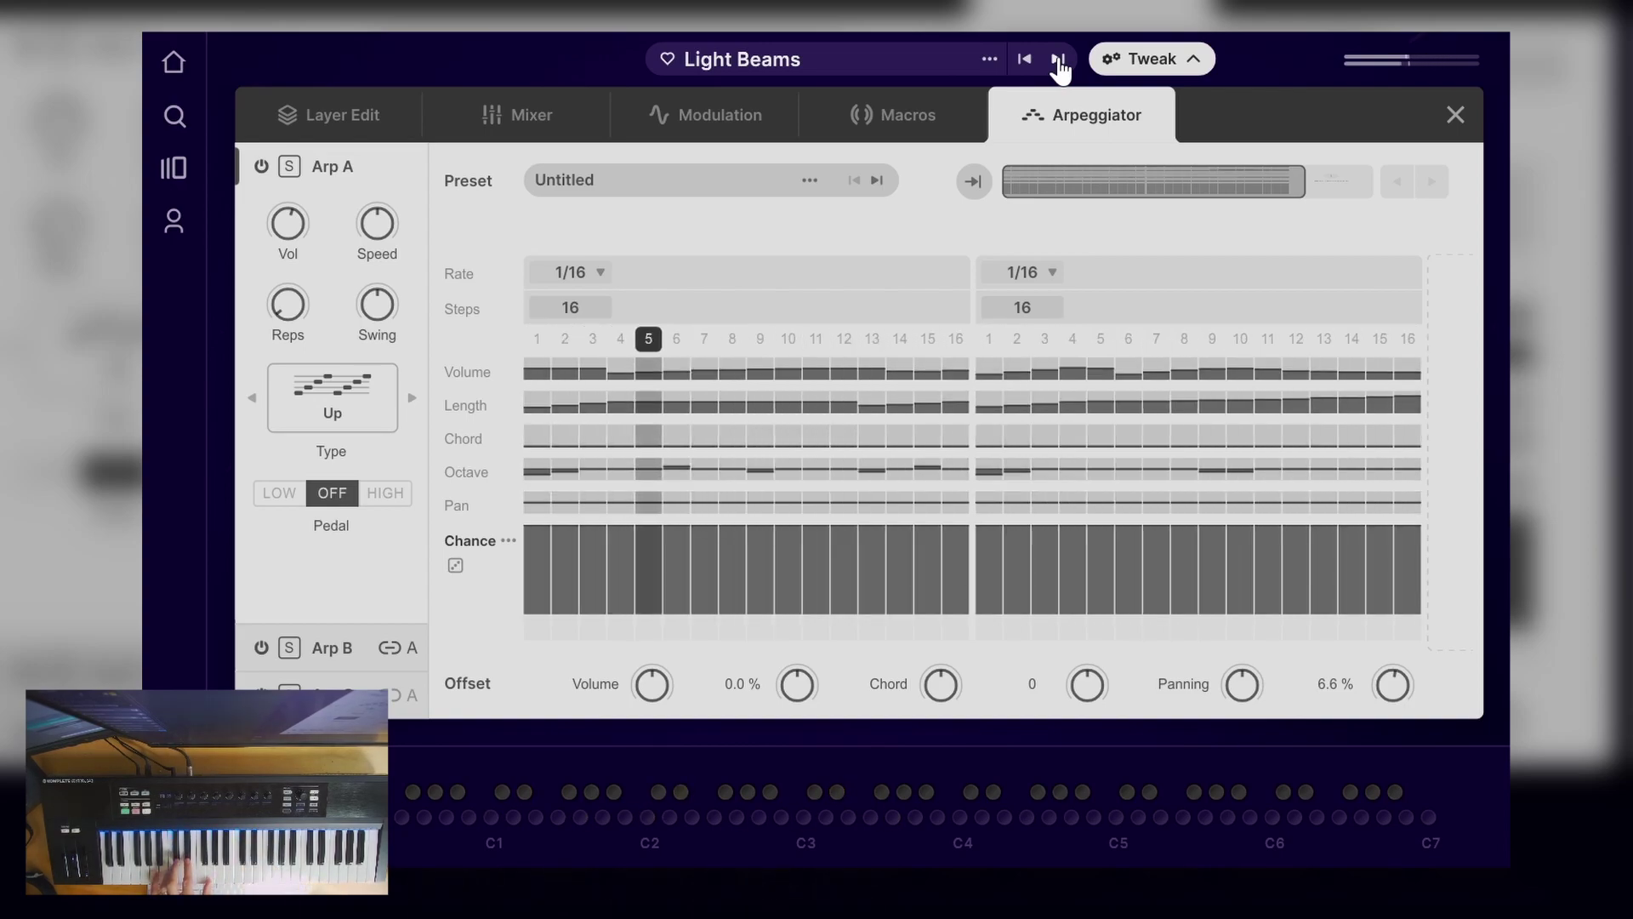
{"action": "left_click", "coordinate": [1058, 59]}
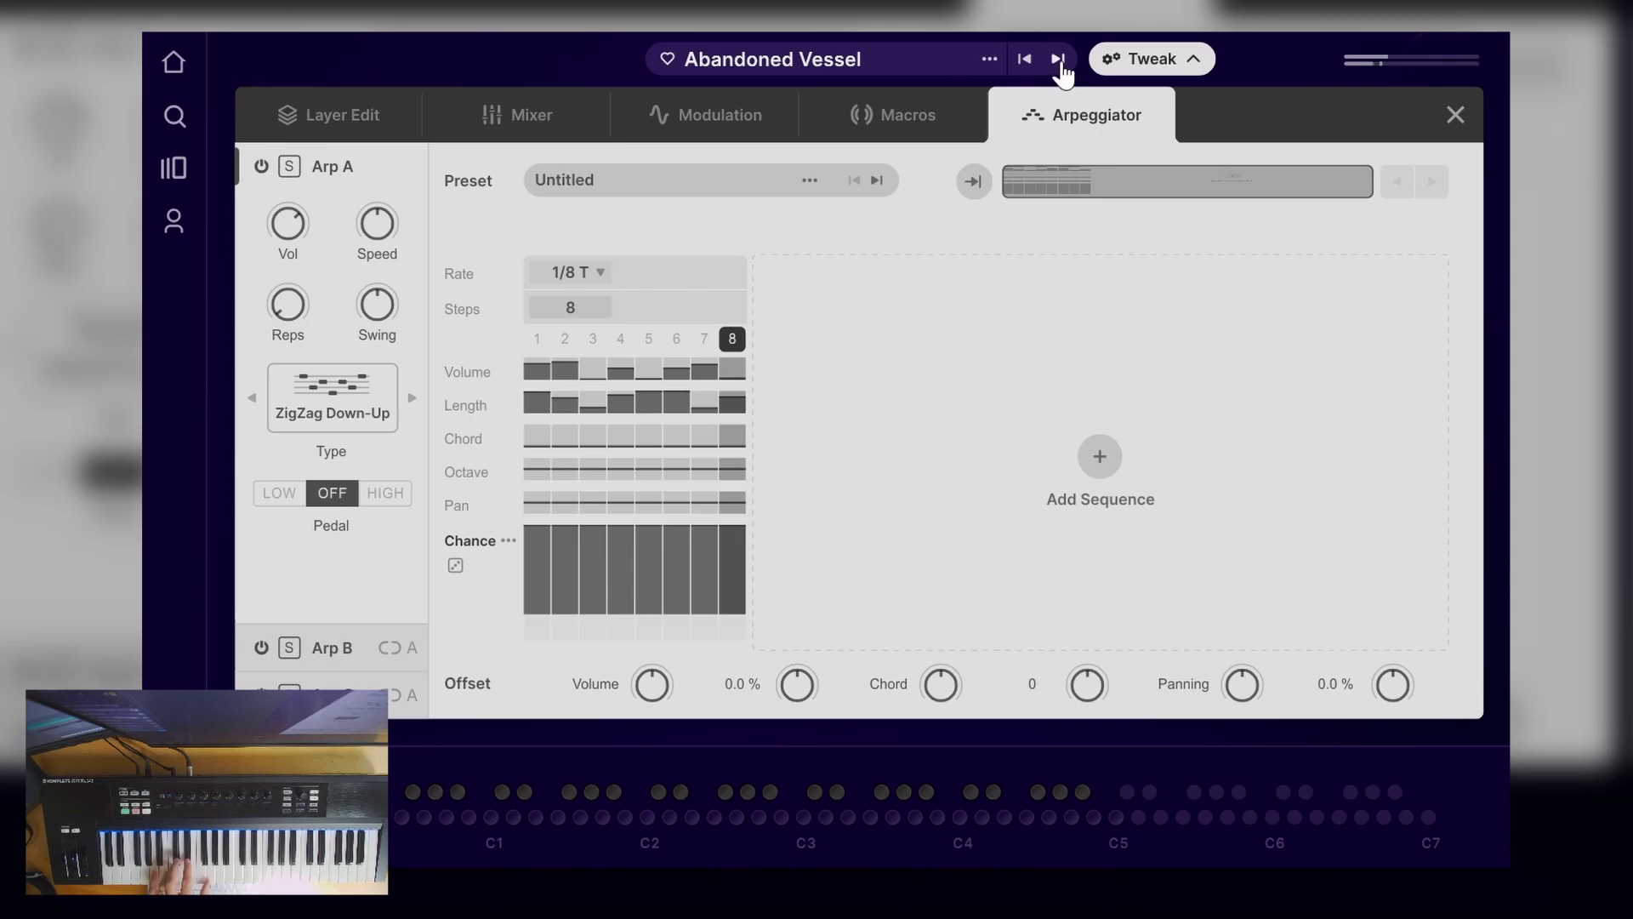
{"action": "left_click", "coordinate": [1060, 60]}
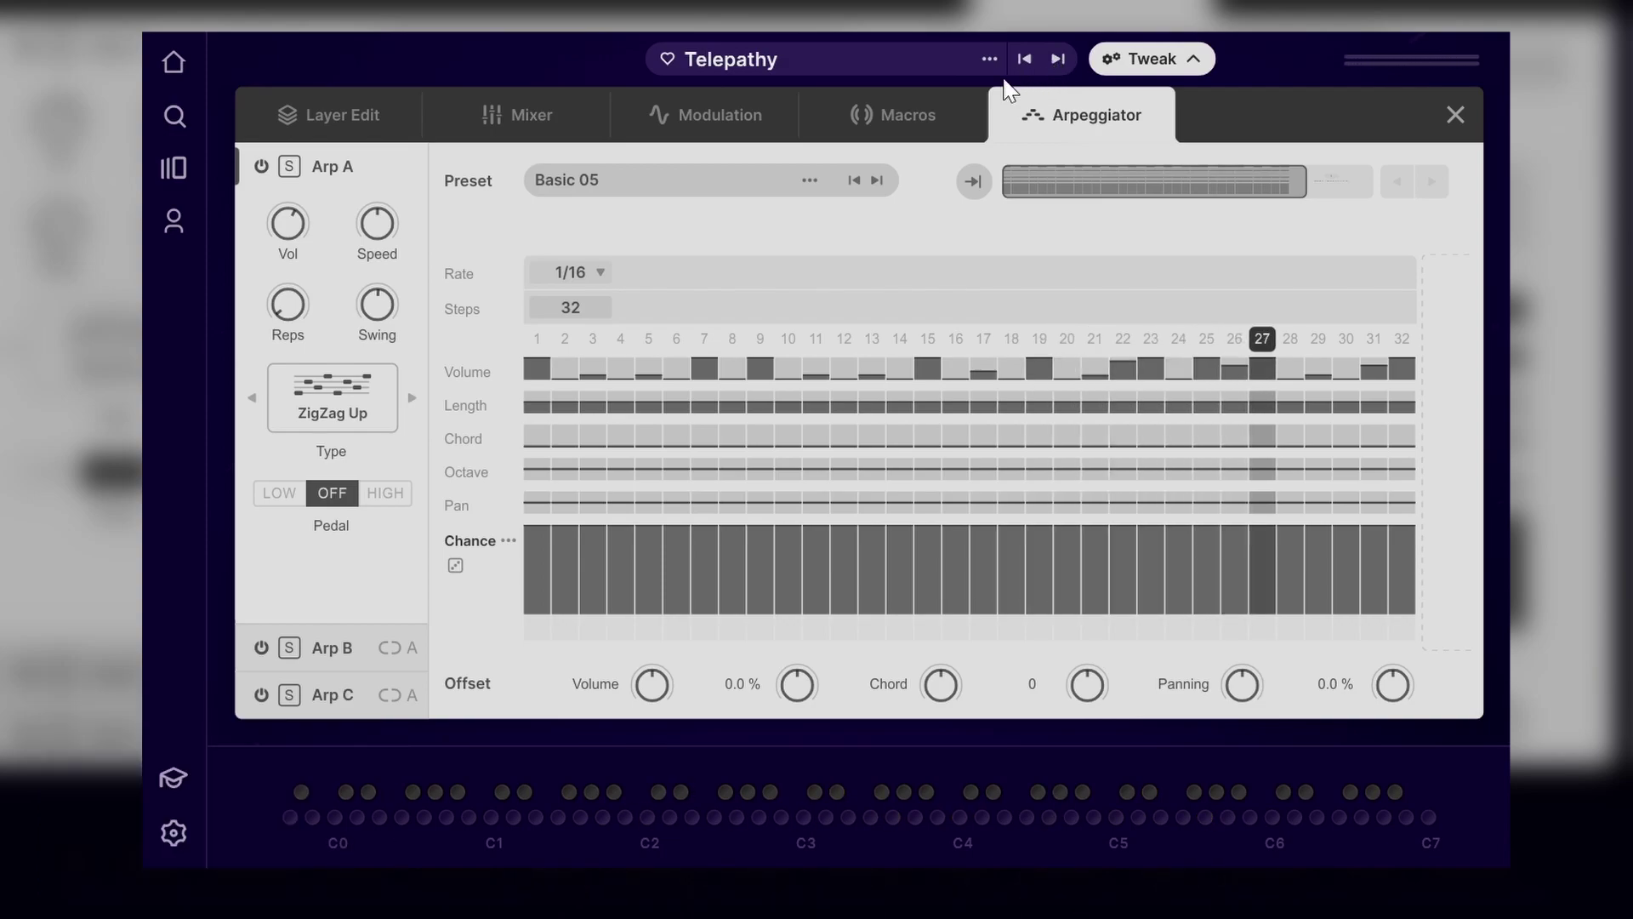
- Show Telepathy's Arp B, then add three new sequences to Arp C
{"action": "left_click", "coordinate": [349, 643]}
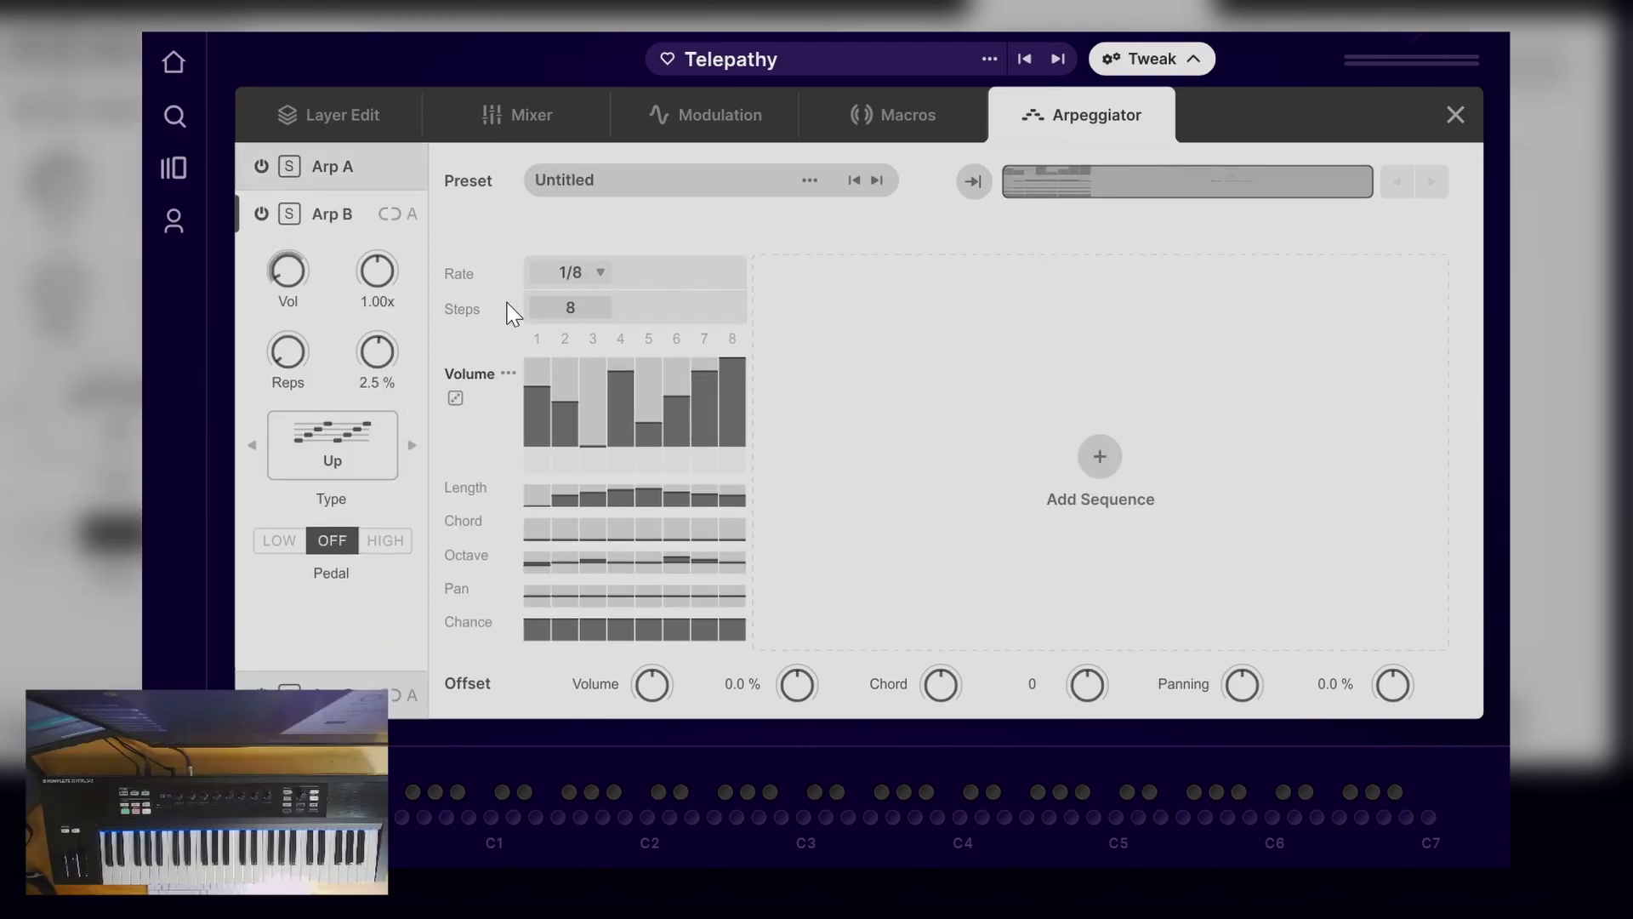
{"action": "left_click", "coordinate": [320, 693]}
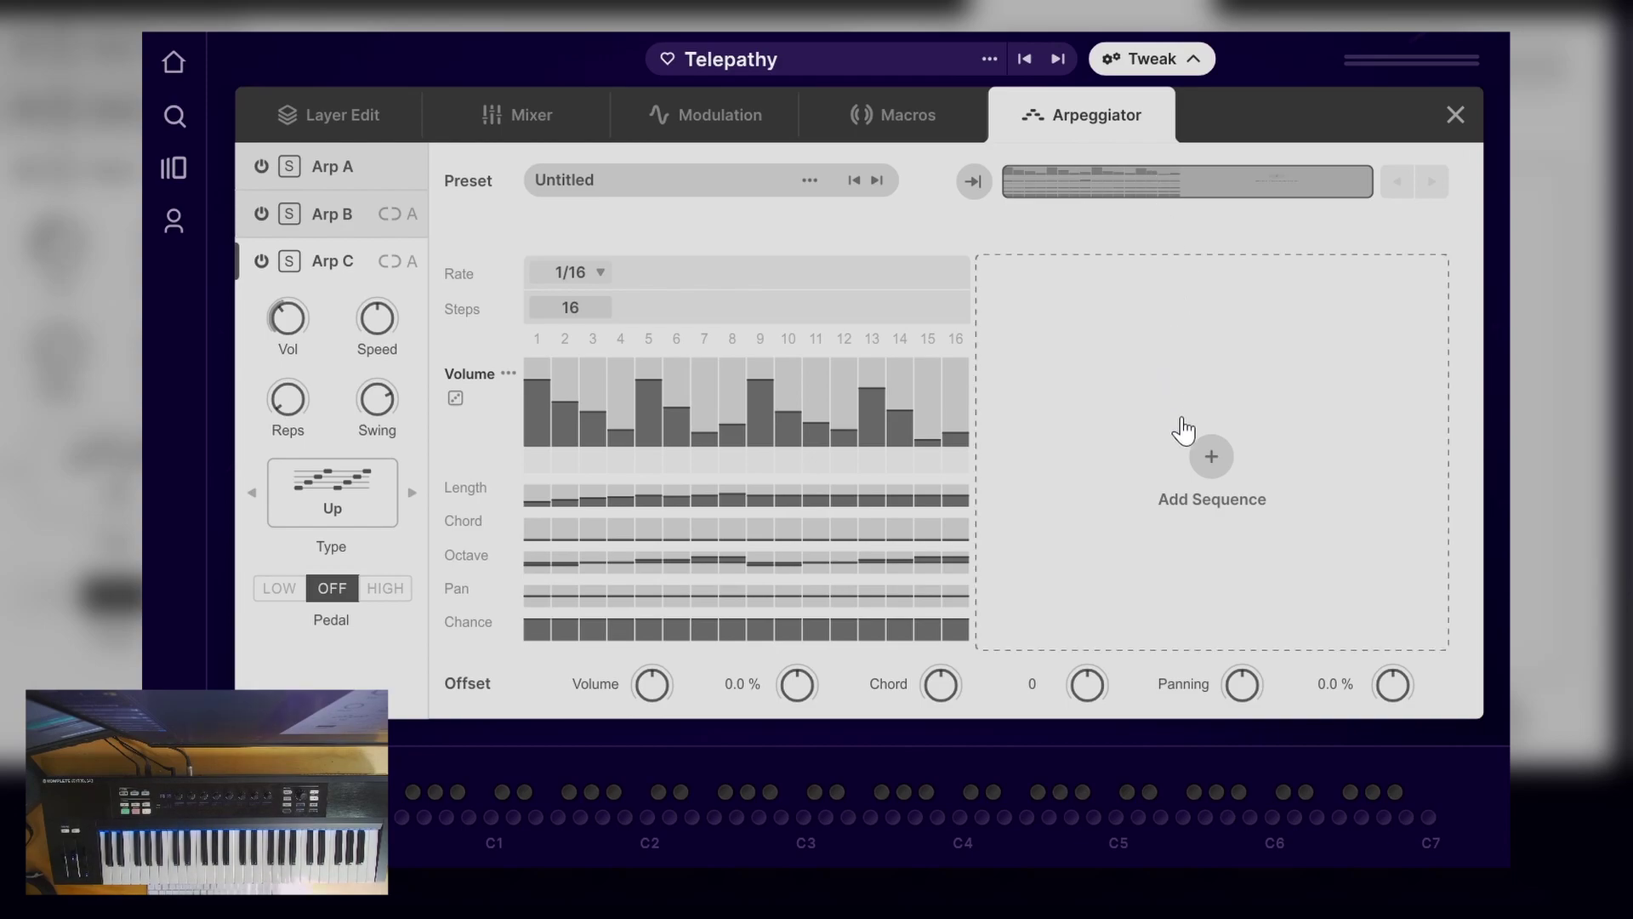
{"action": "left_click", "coordinate": [1211, 456]}
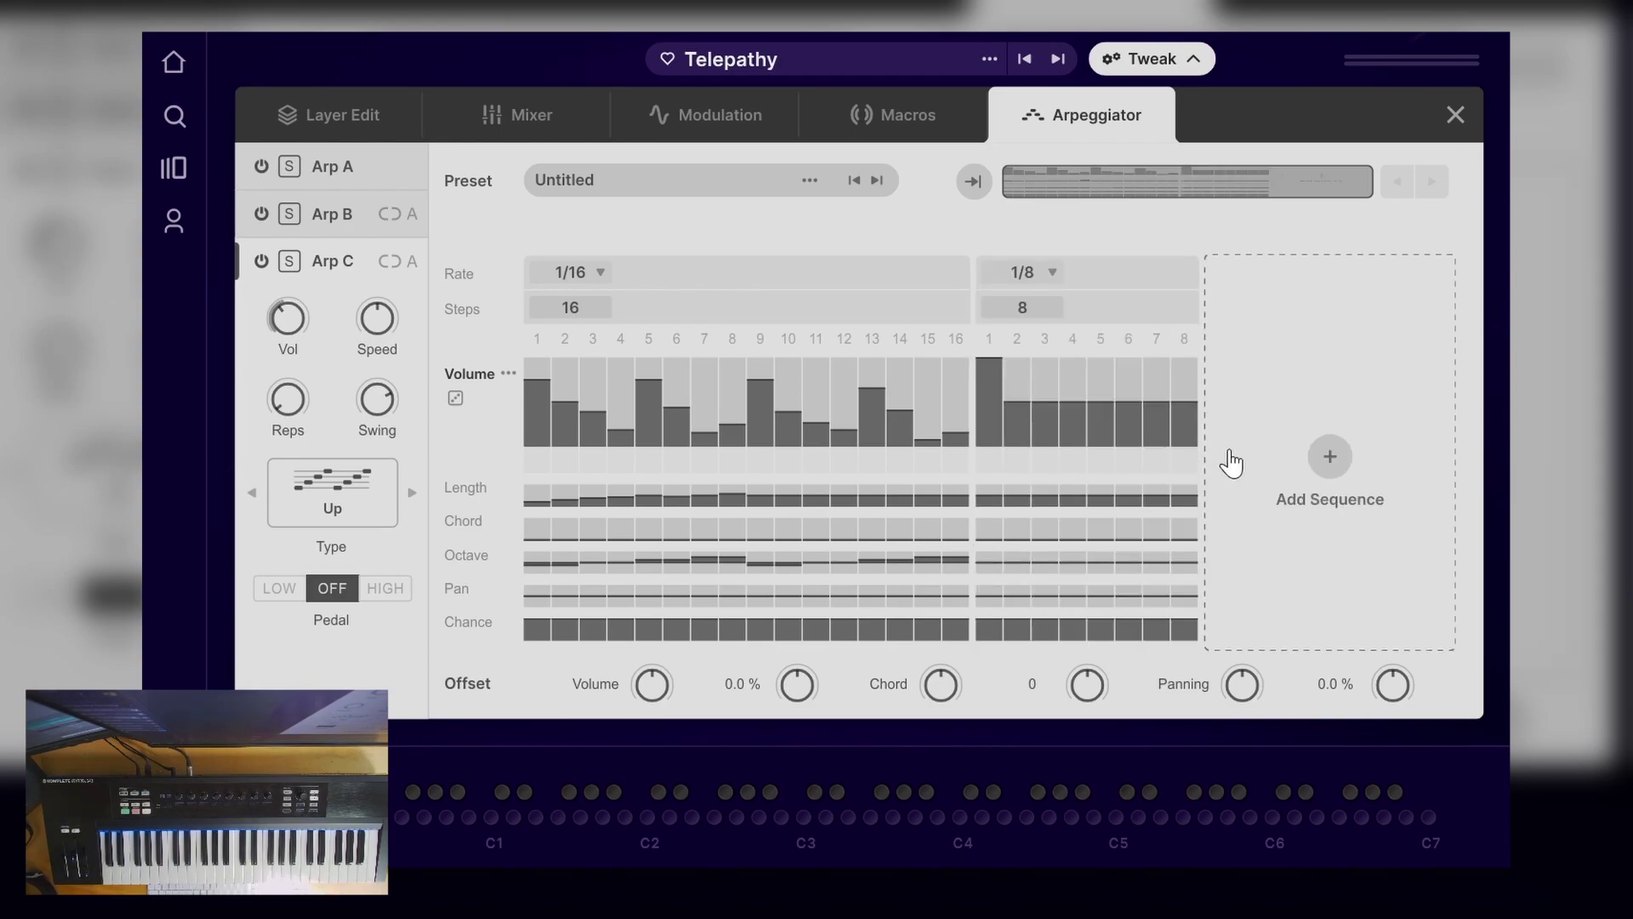
{"action": "left_click", "coordinate": [1332, 464]}
{"action": "left_click", "coordinate": [1340, 463]}
{"action": "left_click_drag", "start_coordinate": [1259, 182], "coordinate": [1106, 197]}
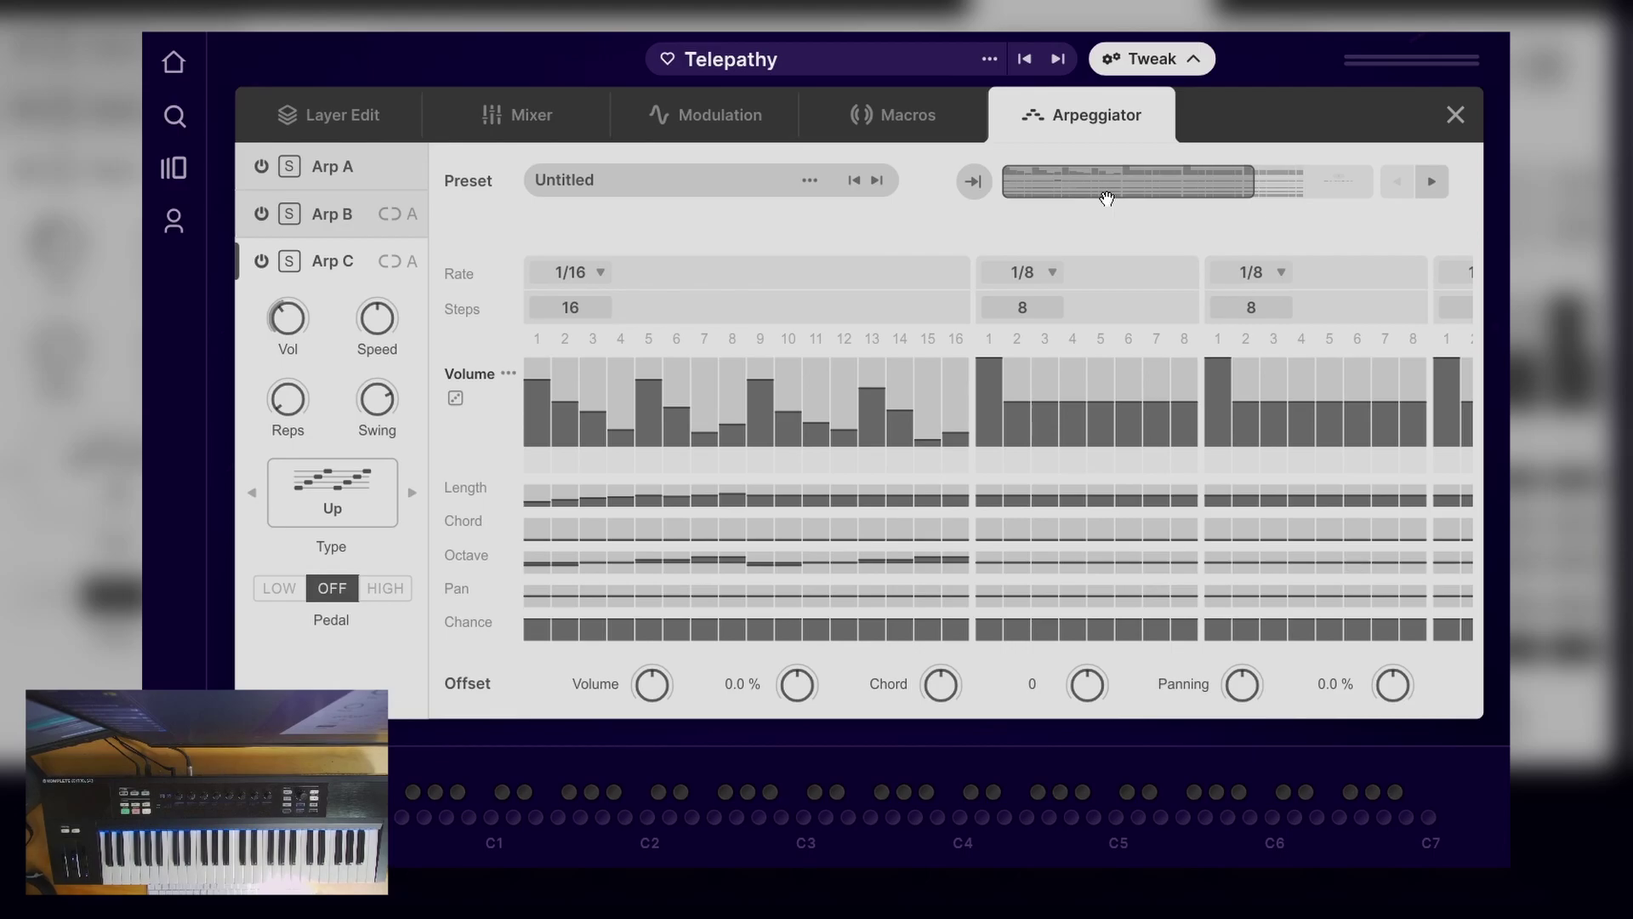
- Step forward through the Digital Biome and Cloudburst kits to Chip Bounce and show its Arp A
{"action": "left_click", "coordinate": [1058, 59]}
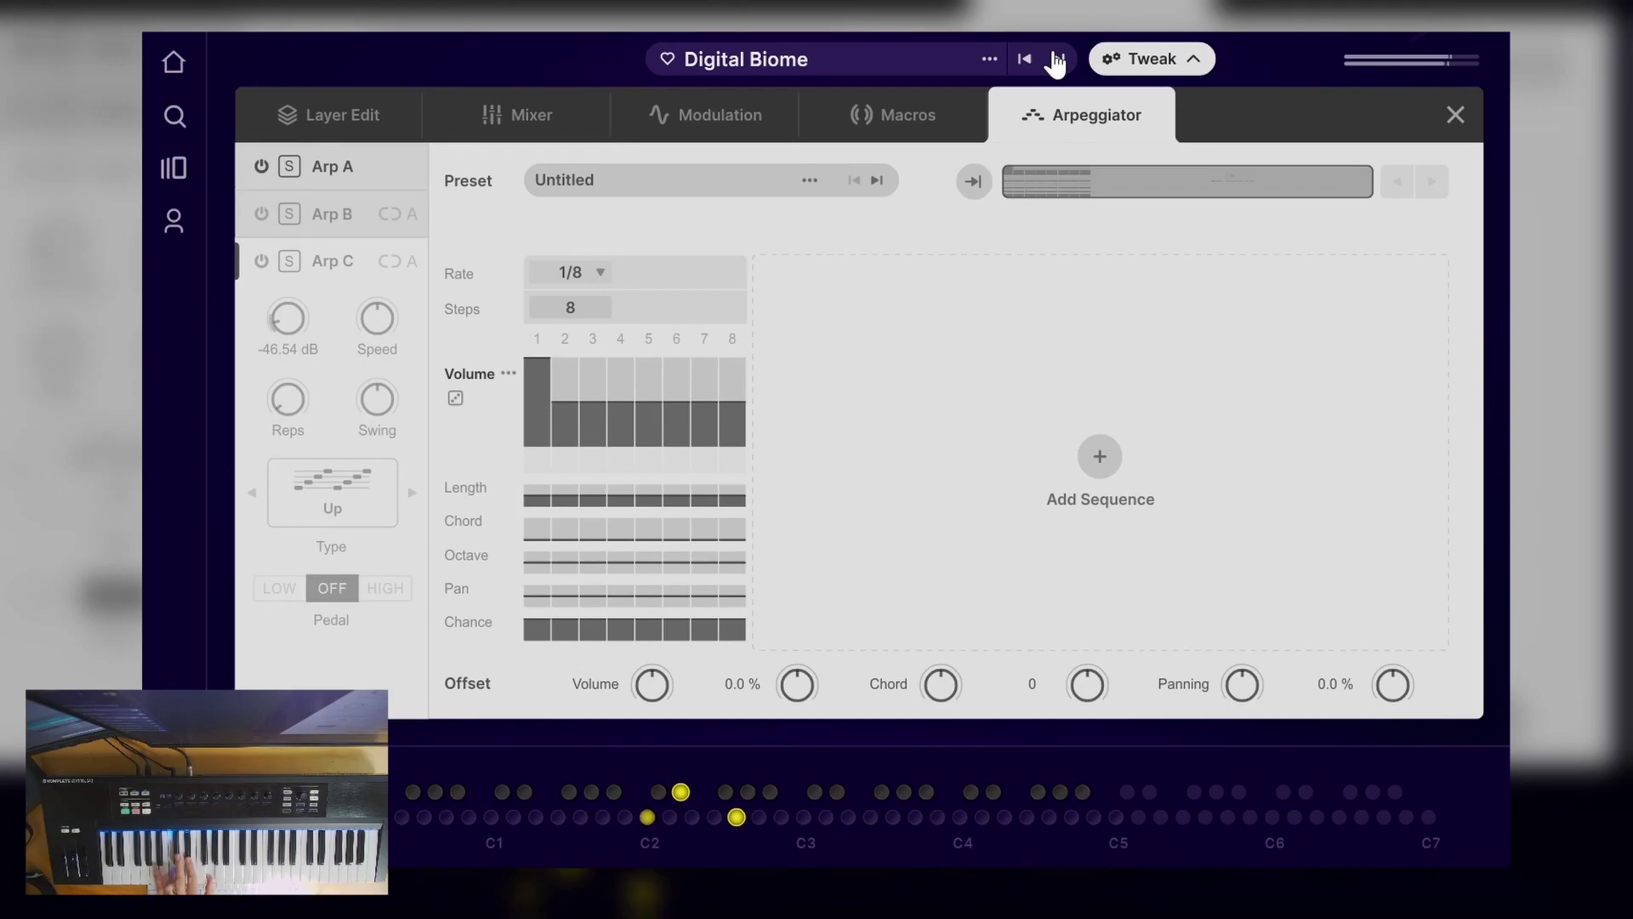
{"action": "left_click", "coordinate": [1057, 59]}
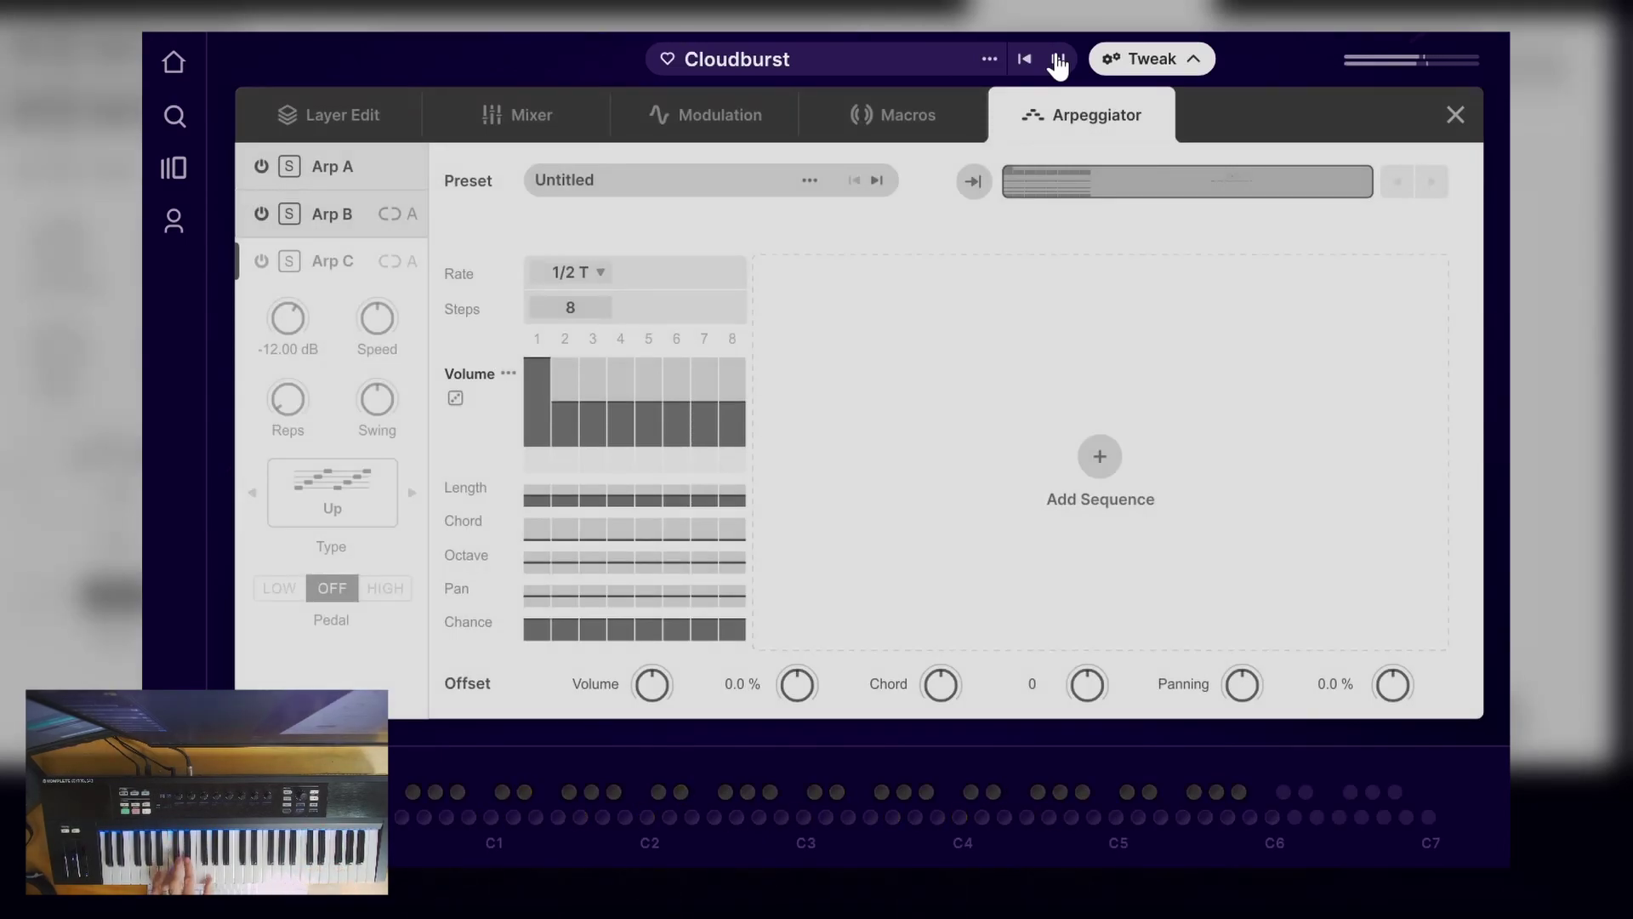
{"action": "left_click", "coordinate": [1058, 59]}
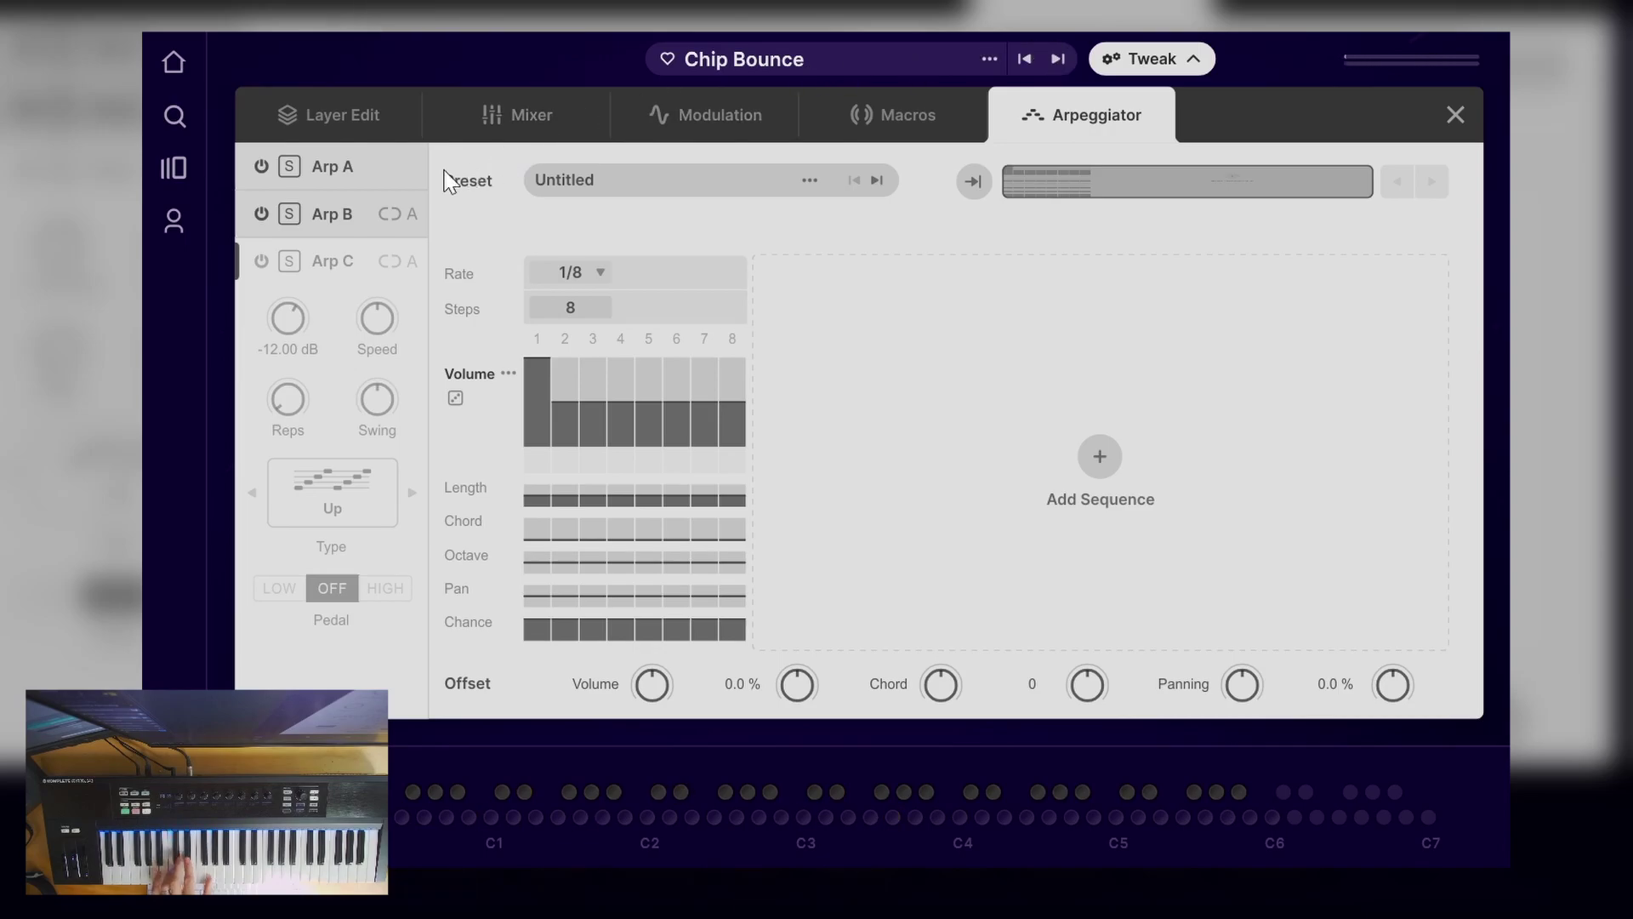
{"action": "left_click", "coordinate": [378, 175]}
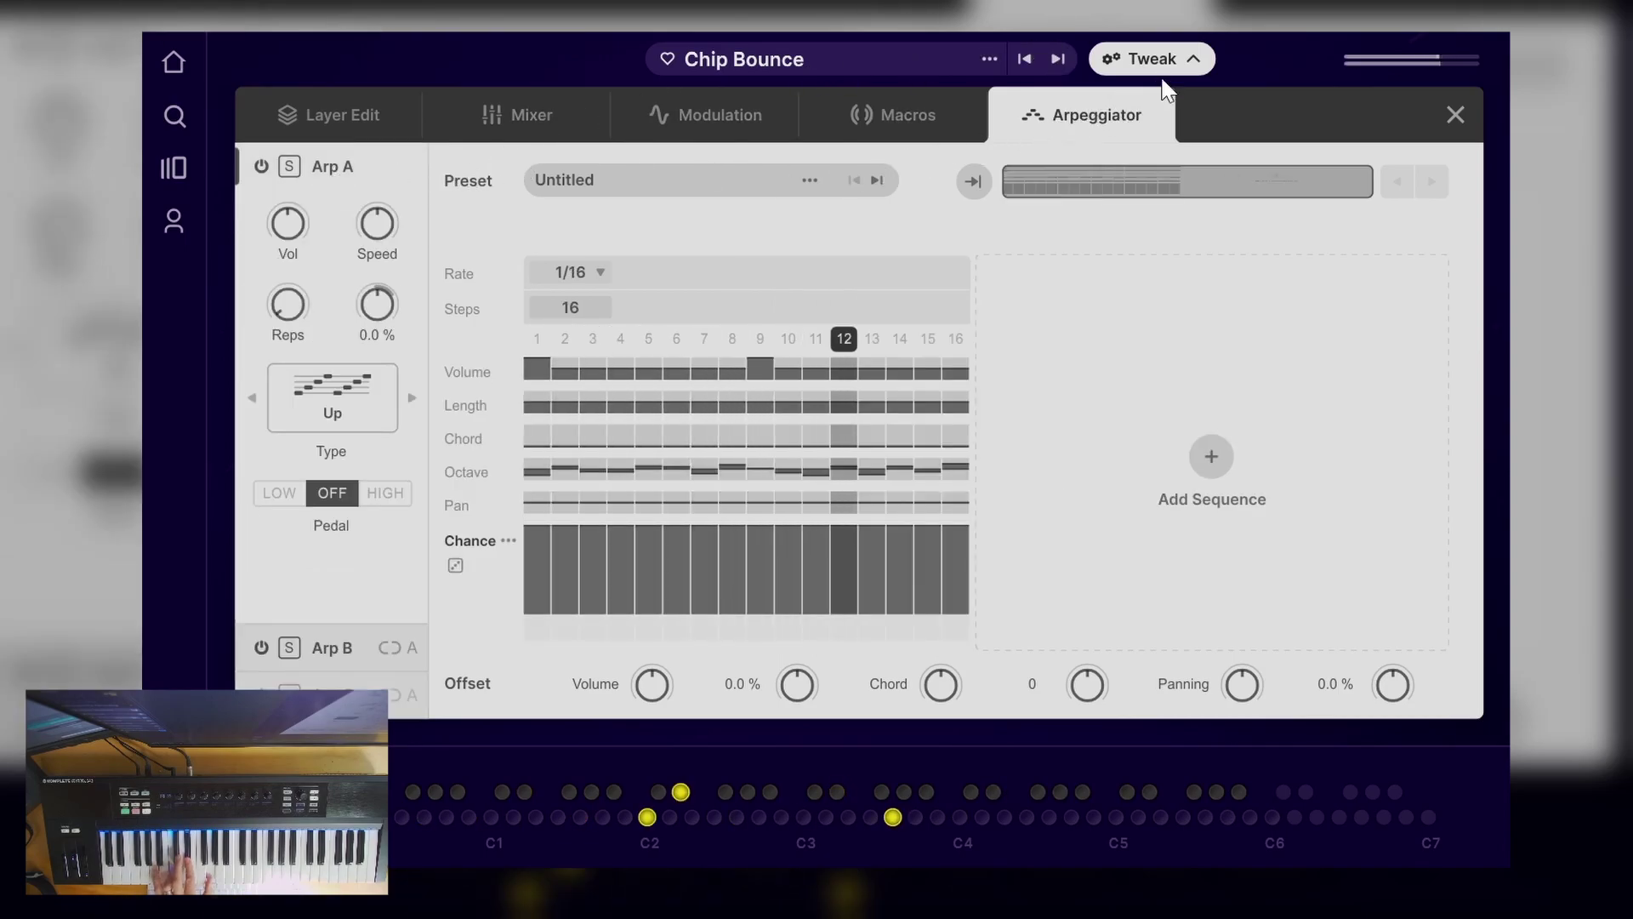
- Step forward through the Encode and Siren Song kits to Island Levels, examining how each one's Arp A is programmed
{"action": "left_click", "coordinate": [1056, 60]}
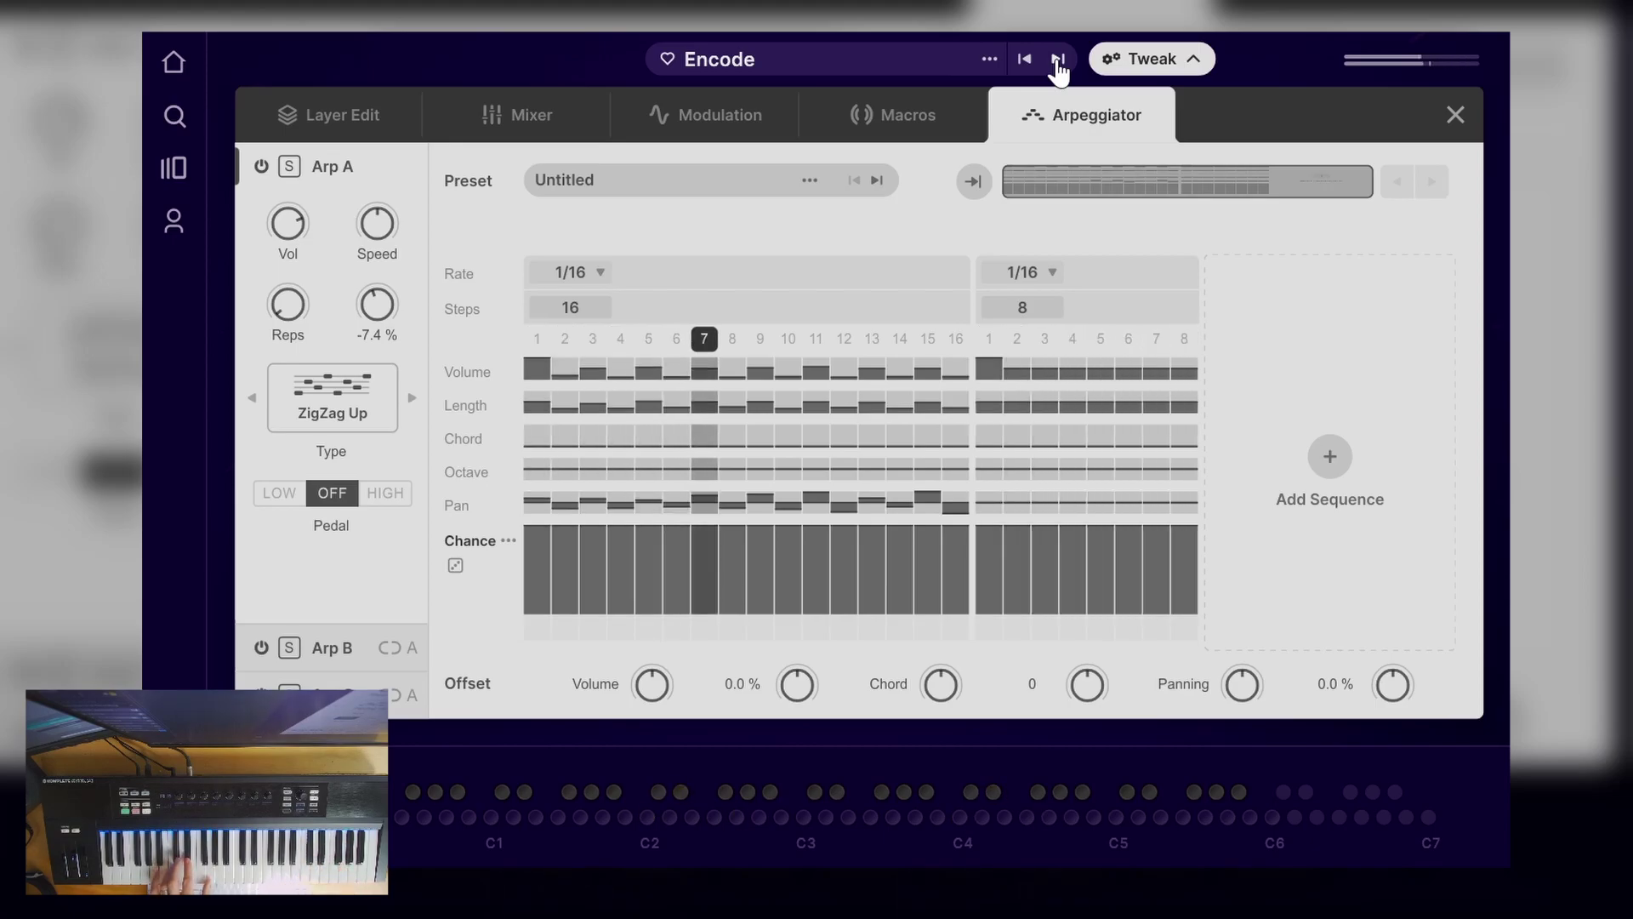
{"action": "left_click", "coordinate": [1059, 59]}
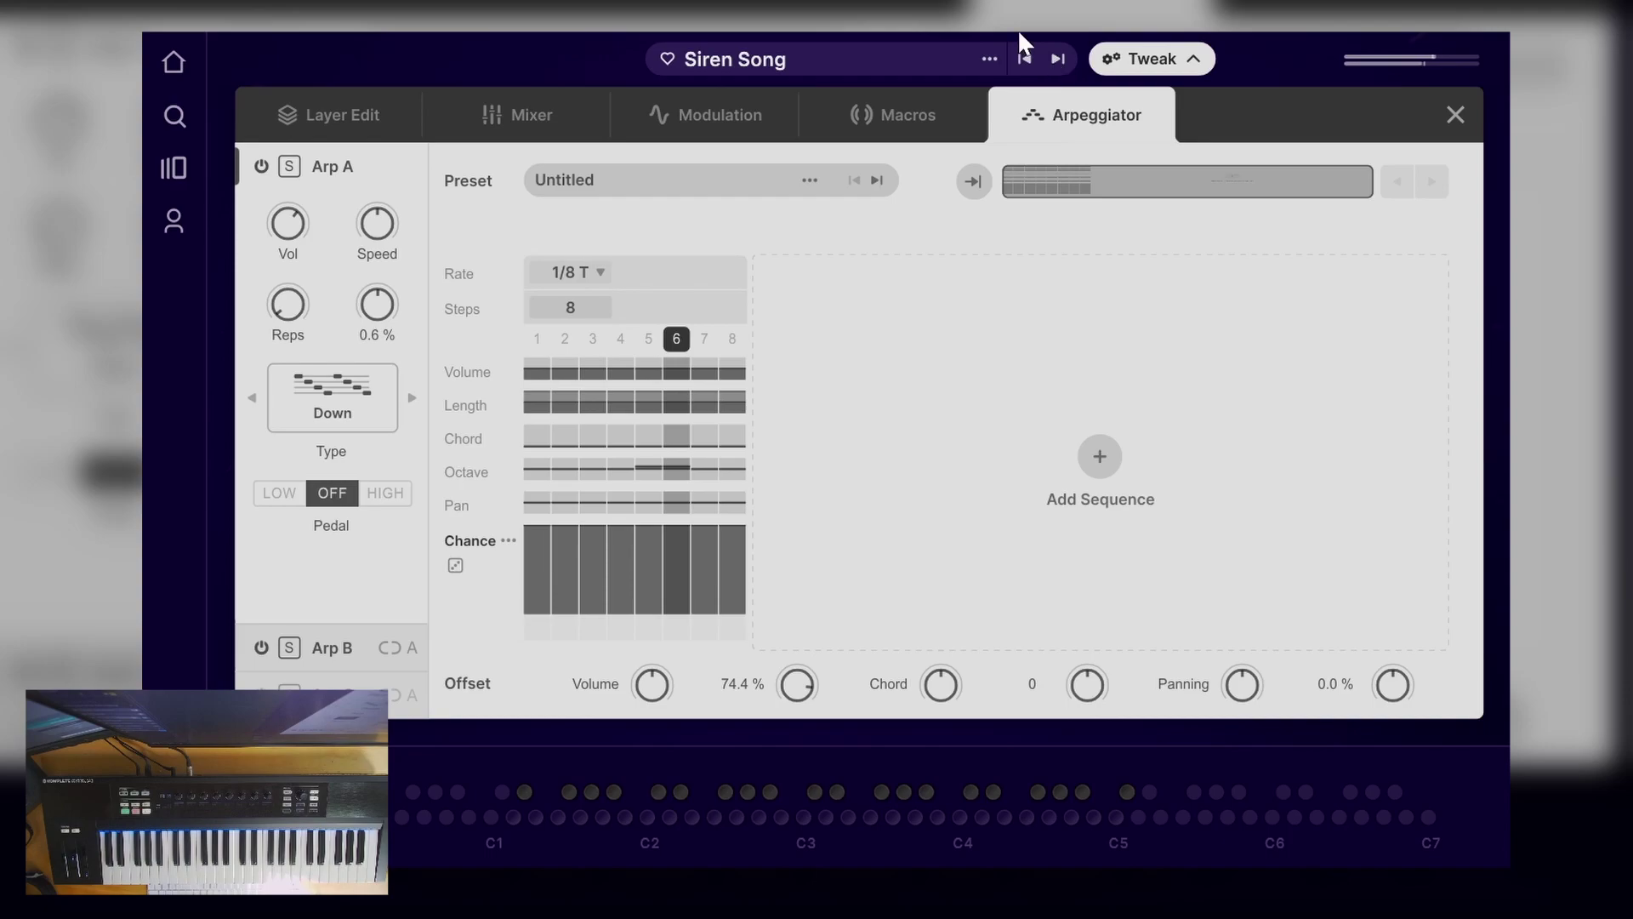
{"action": "left_click", "coordinate": [1059, 60]}
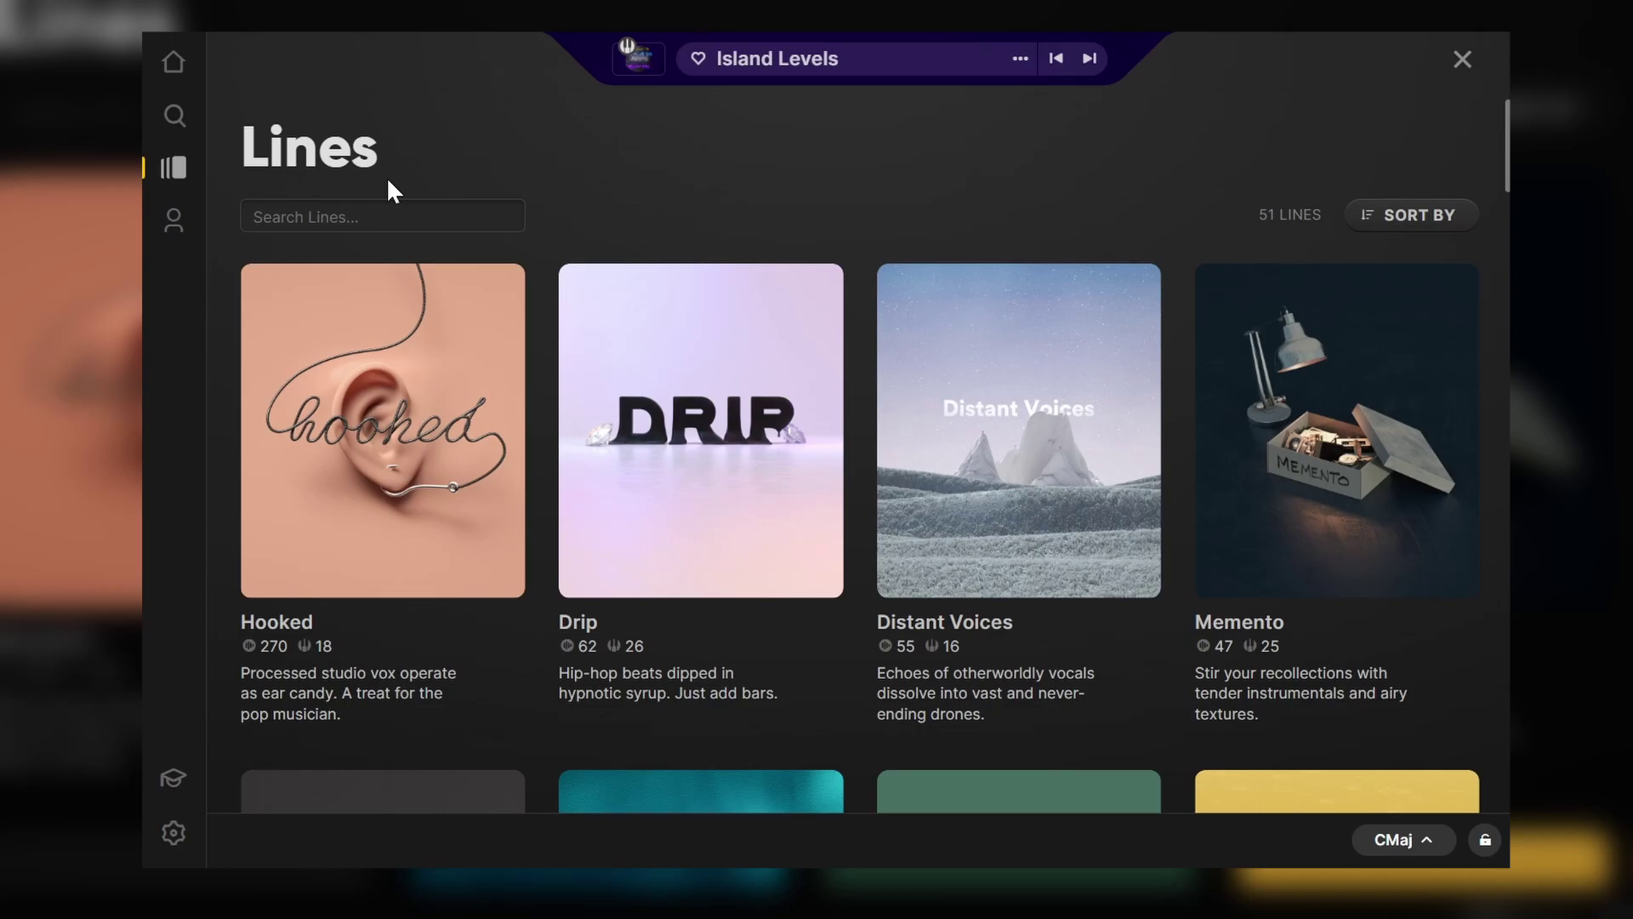
- Browse the Lines collection and show the note kits of the Hooked line
{"action": "mouse_move", "coordinate": [678, 283]}
{"action": "scroll", "coordinate": [809, 317], "scroll_direction": "down", "scroll_amount": 2}
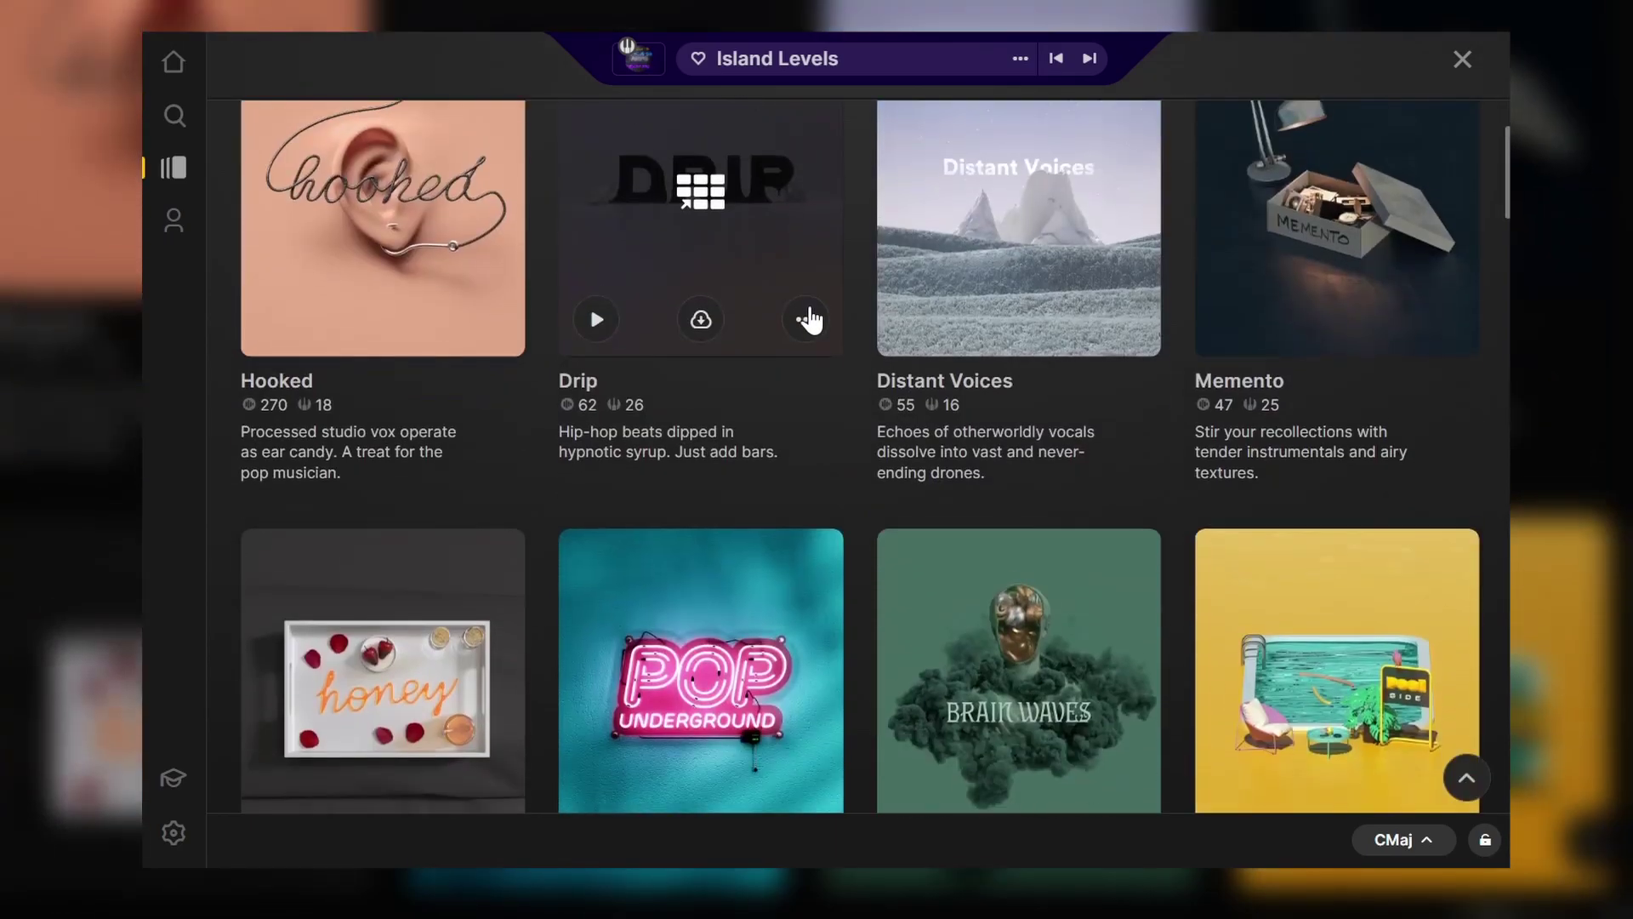
{"action": "scroll", "coordinate": [791, 331], "scroll_direction": "up", "scroll_amount": 2}
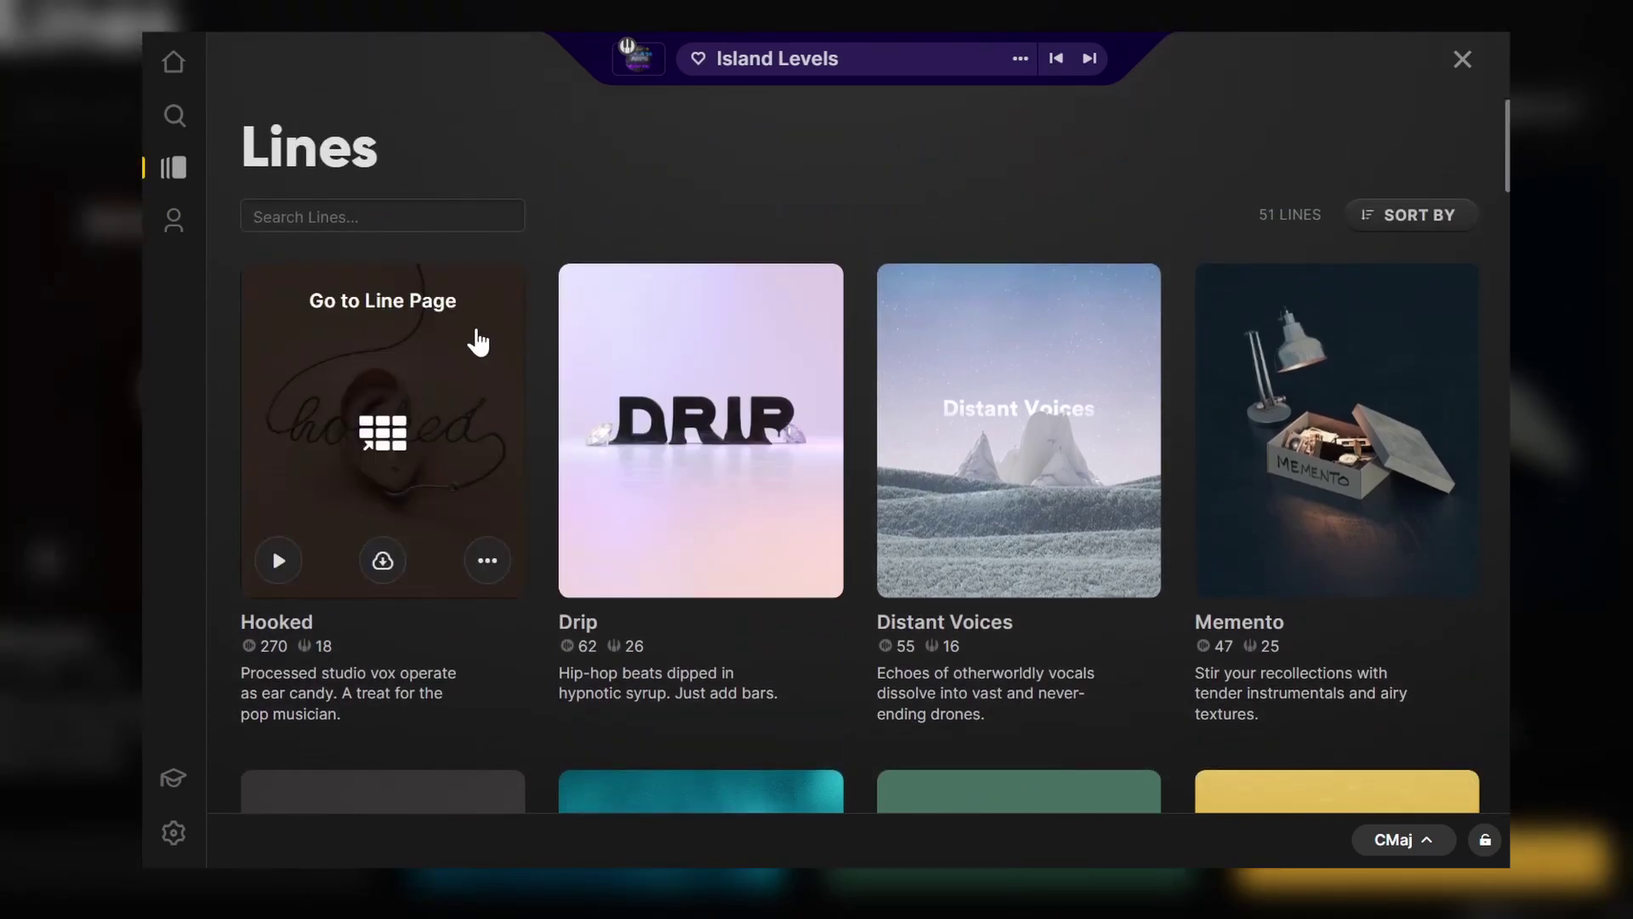
{"action": "left_click", "coordinate": [478, 342]}
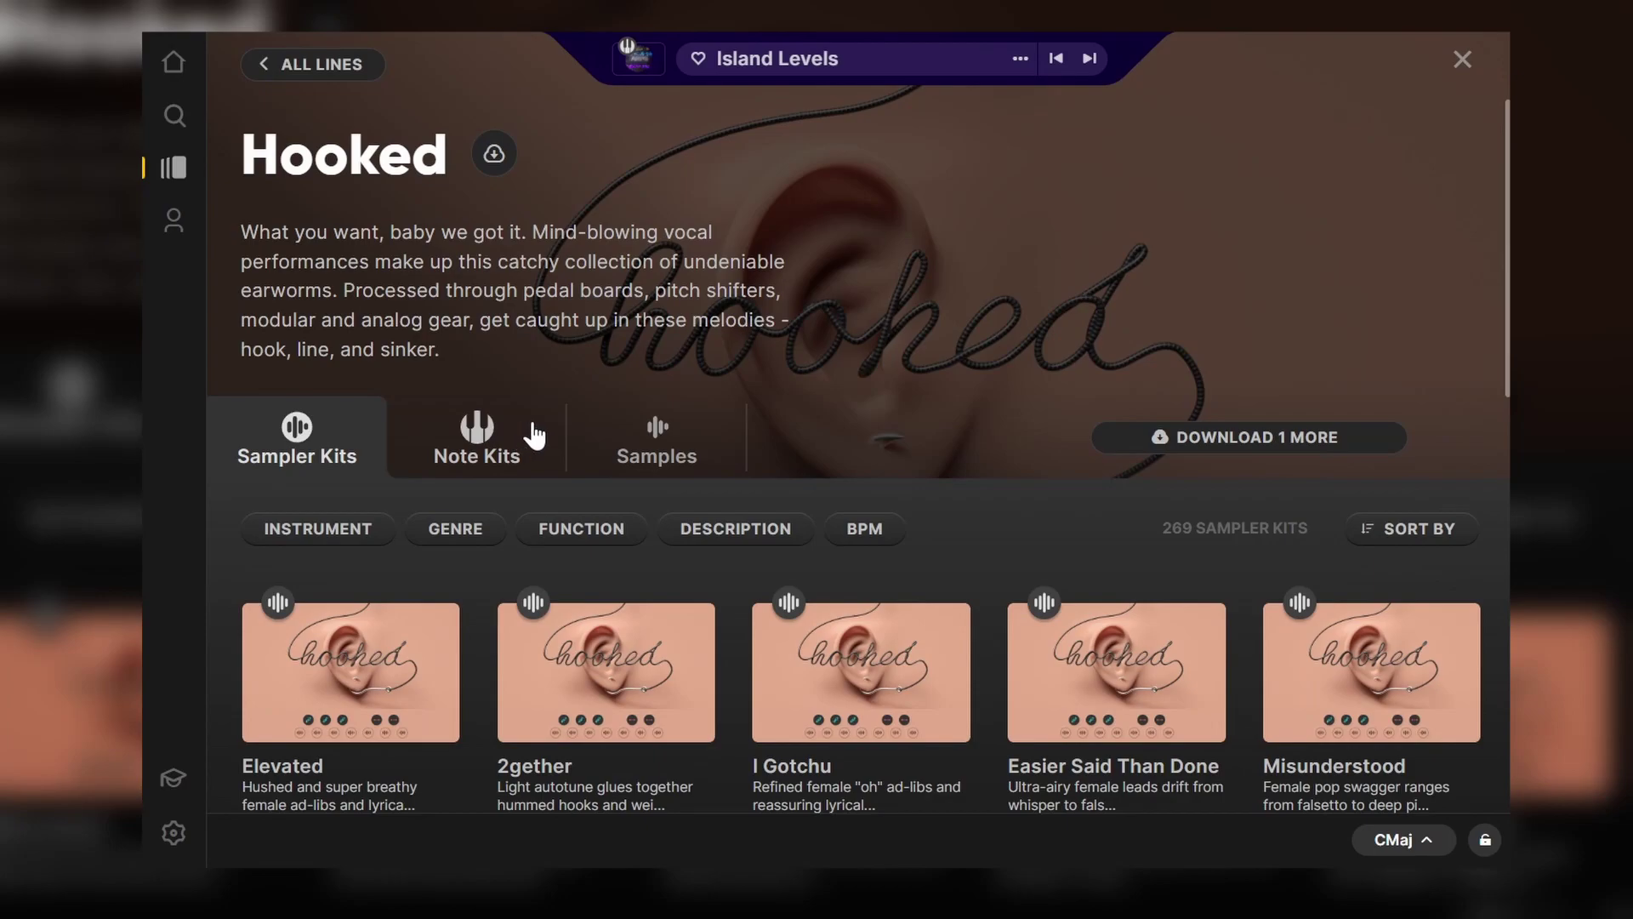
{"action": "left_click", "coordinate": [533, 434]}
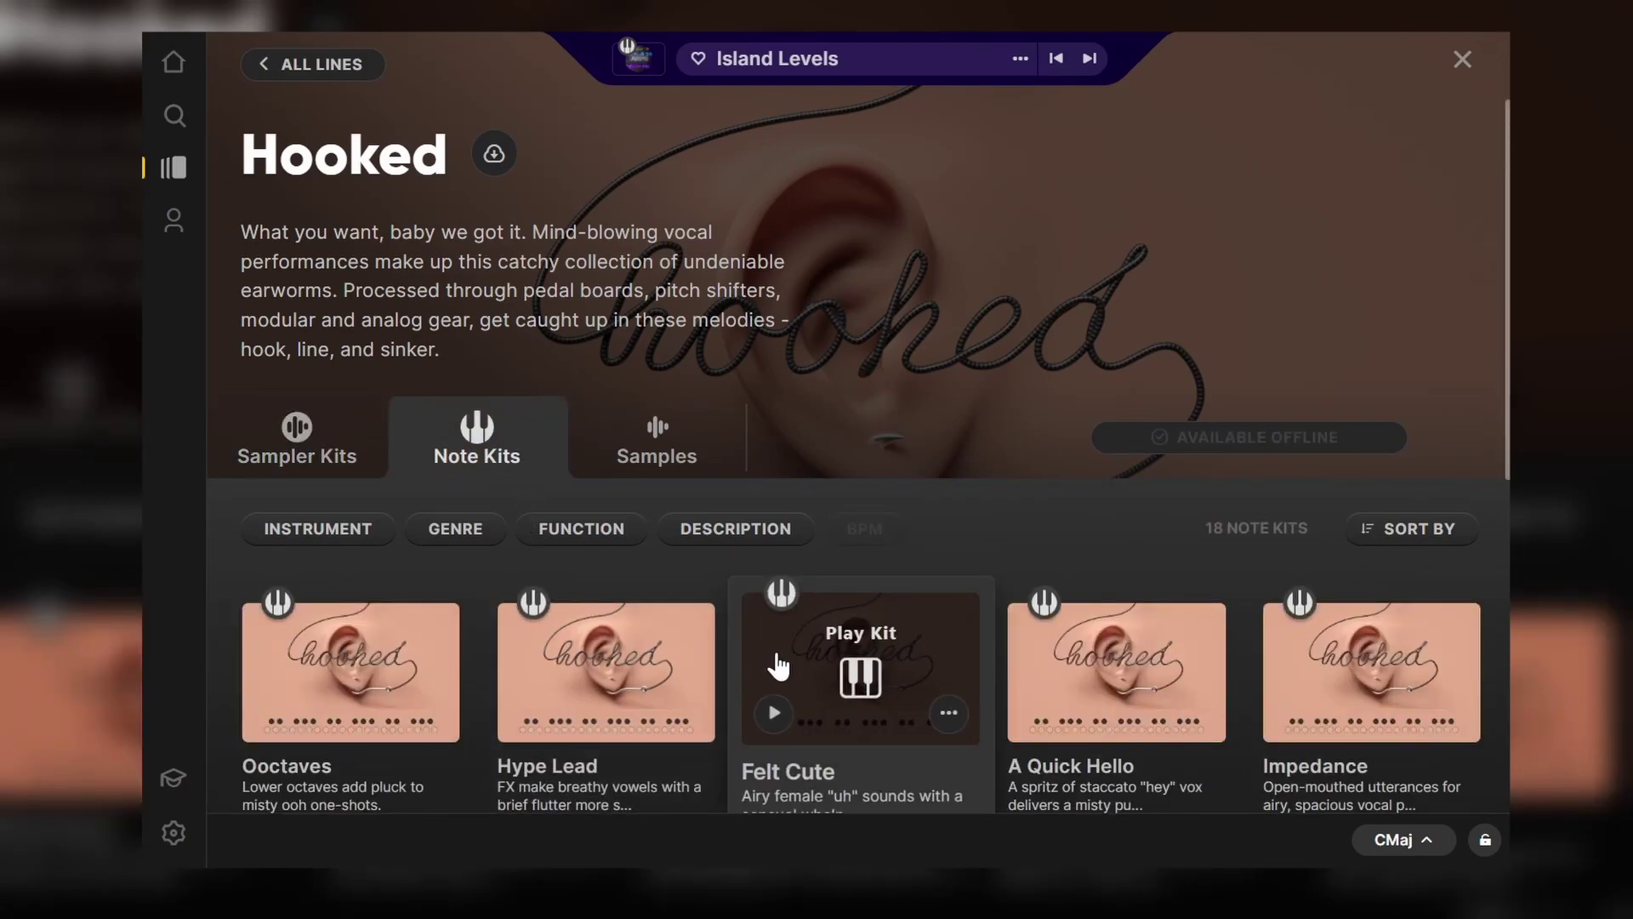
- Load the Felt Cute note kit and raise its Life macro slightly
{"action": "left_click", "coordinate": [939, 646]}
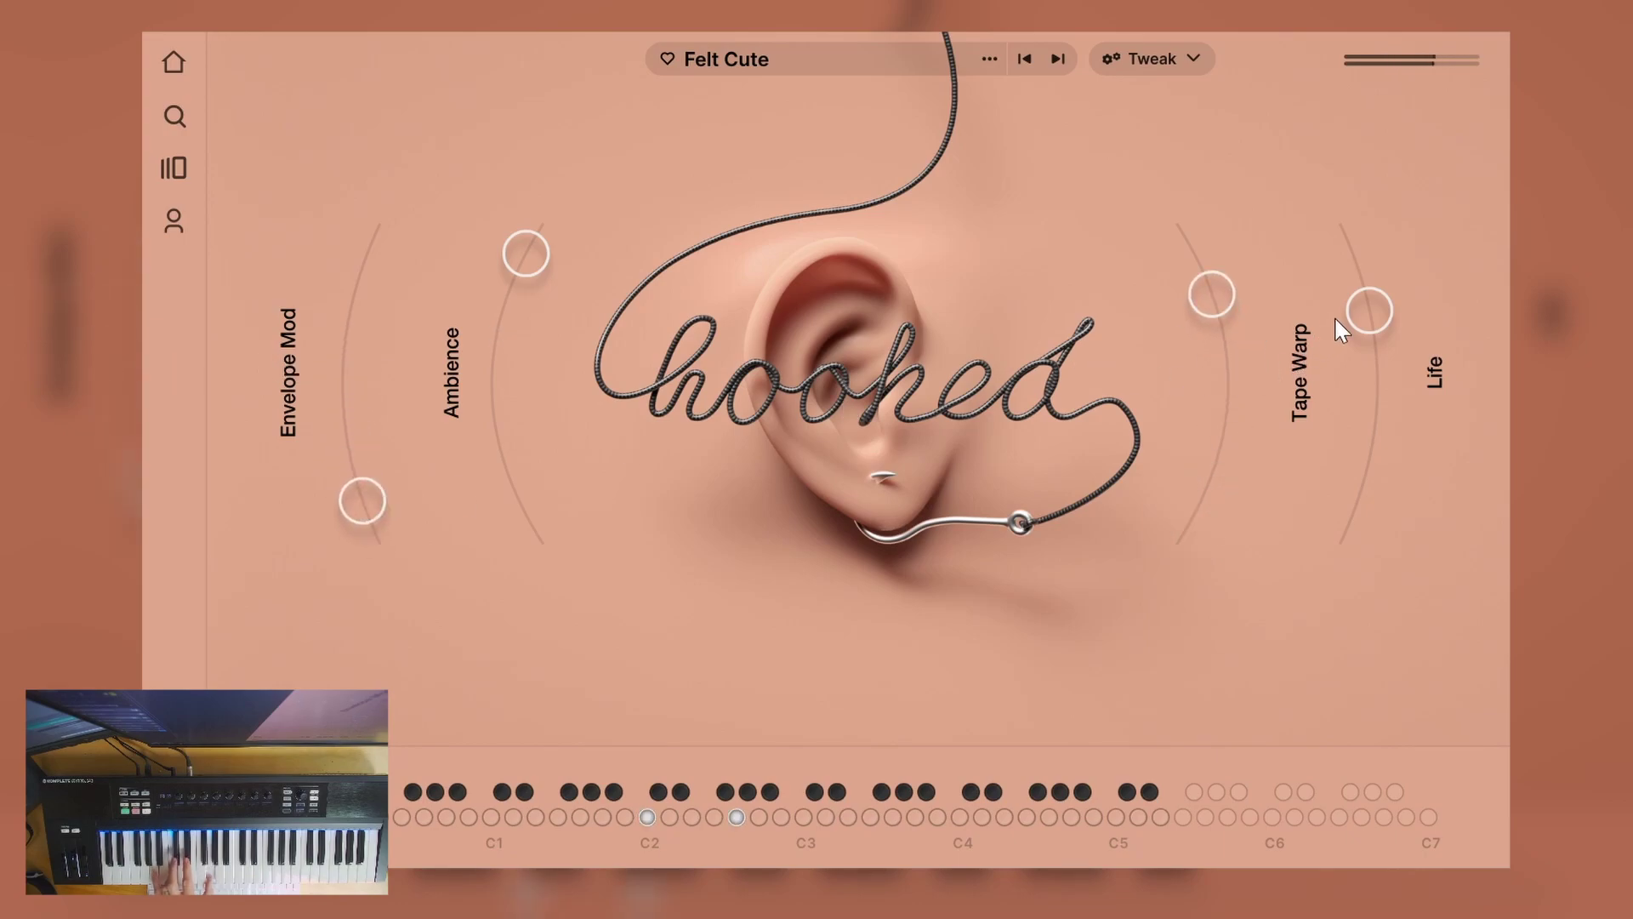
{"action": "left_click_drag", "start_coordinate": [1366, 287], "coordinate": [1370, 279]}
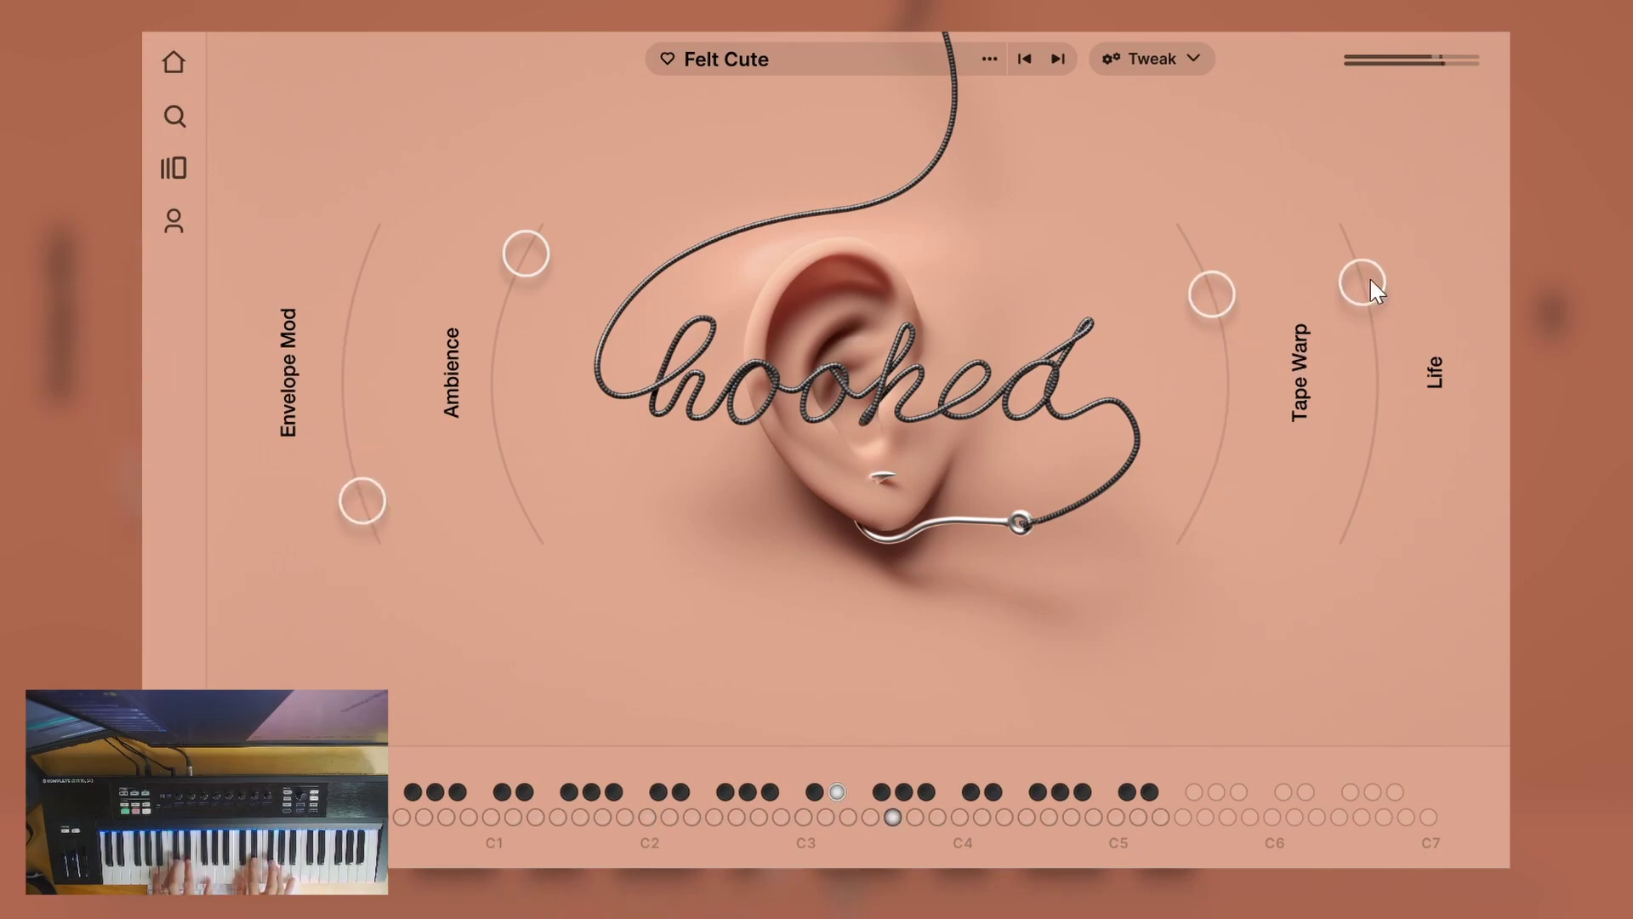
- Turn on Arp A for the Felt Cute kit and load the Moderate Groove 02 arpeggiator preset
{"action": "left_click", "coordinate": [1159, 61]}
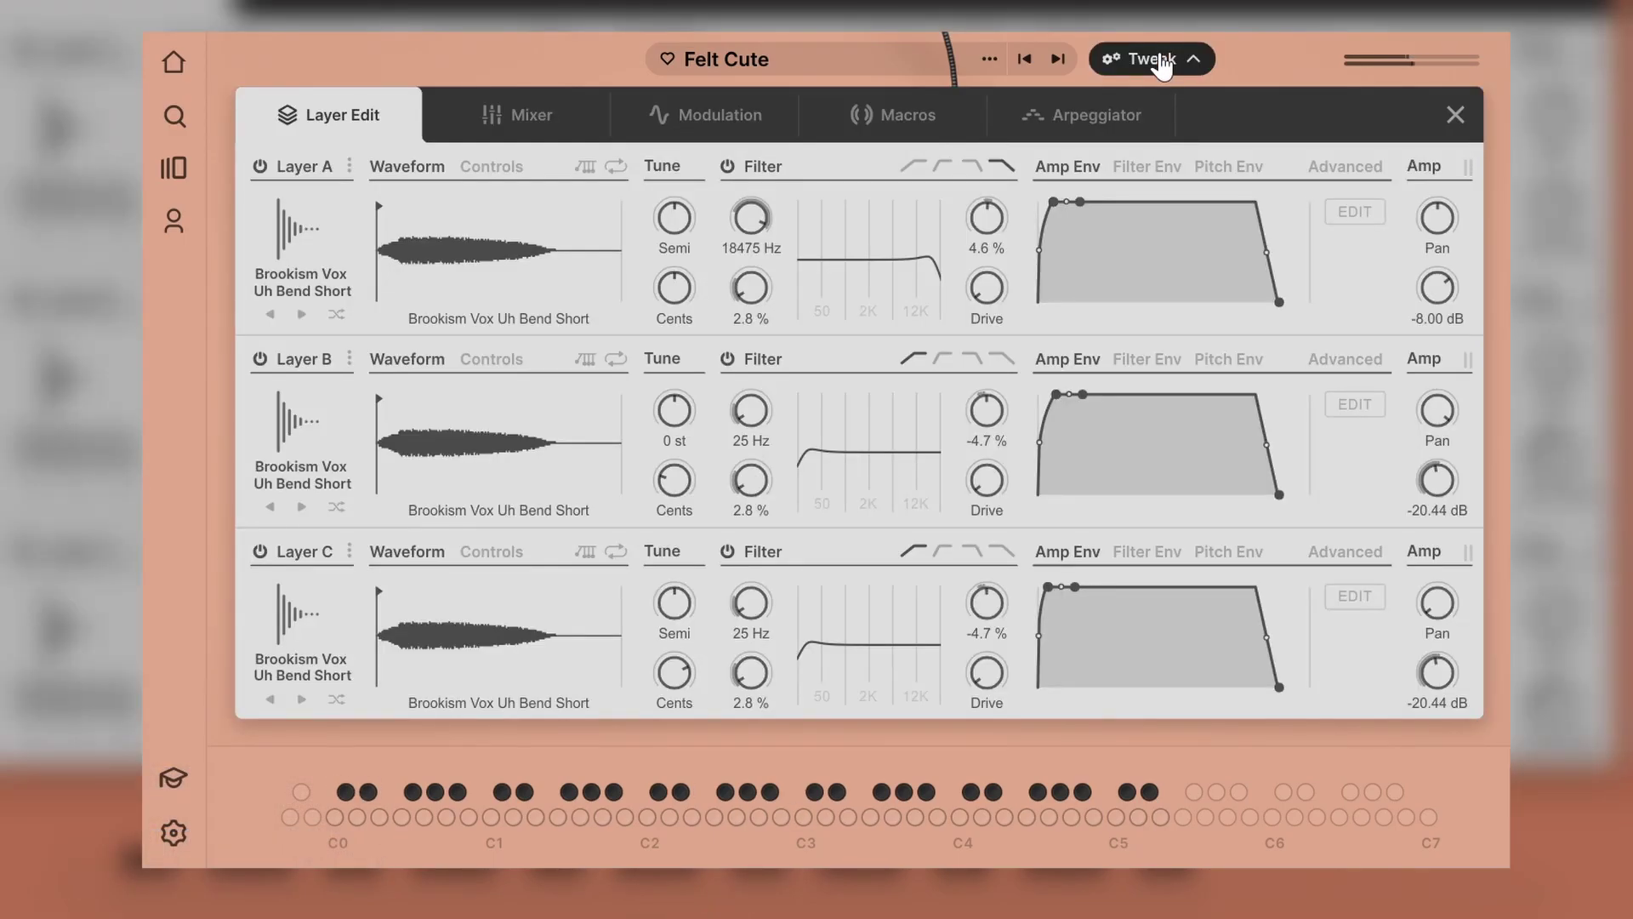
{"action": "left_click", "coordinate": [1149, 118]}
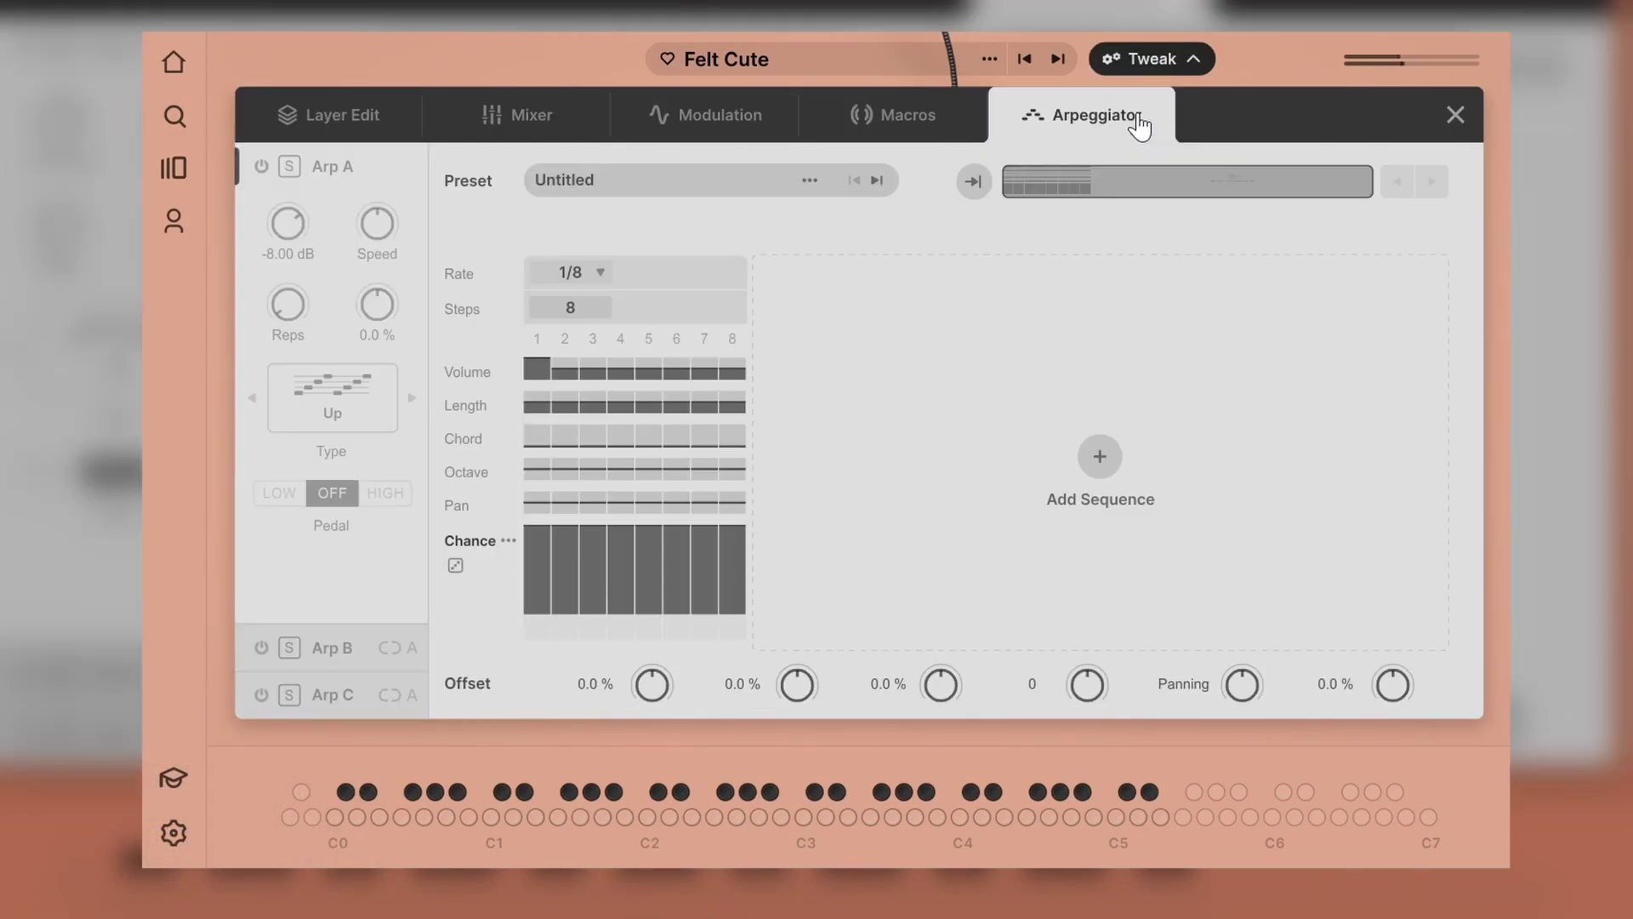
{"action": "left_click", "coordinate": [261, 167]}
{"action": "left_click", "coordinate": [629, 183]}
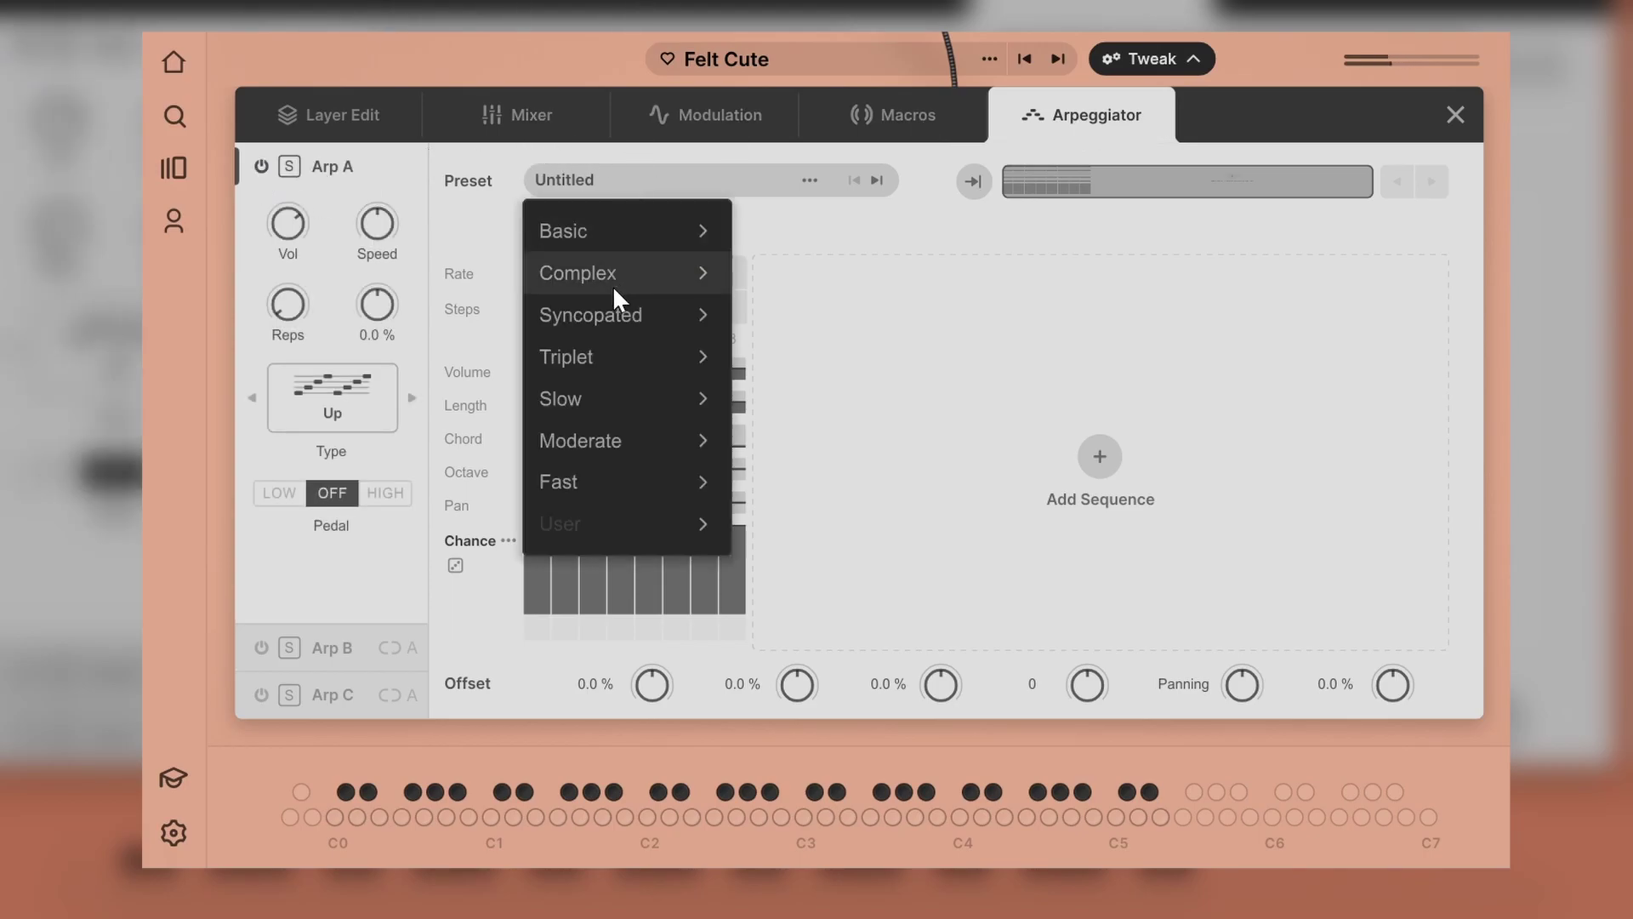
{"action": "mouse_move", "coordinate": [614, 324]}
{"action": "mouse_move", "coordinate": [620, 448]}
{"action": "left_click", "coordinate": [845, 204]}
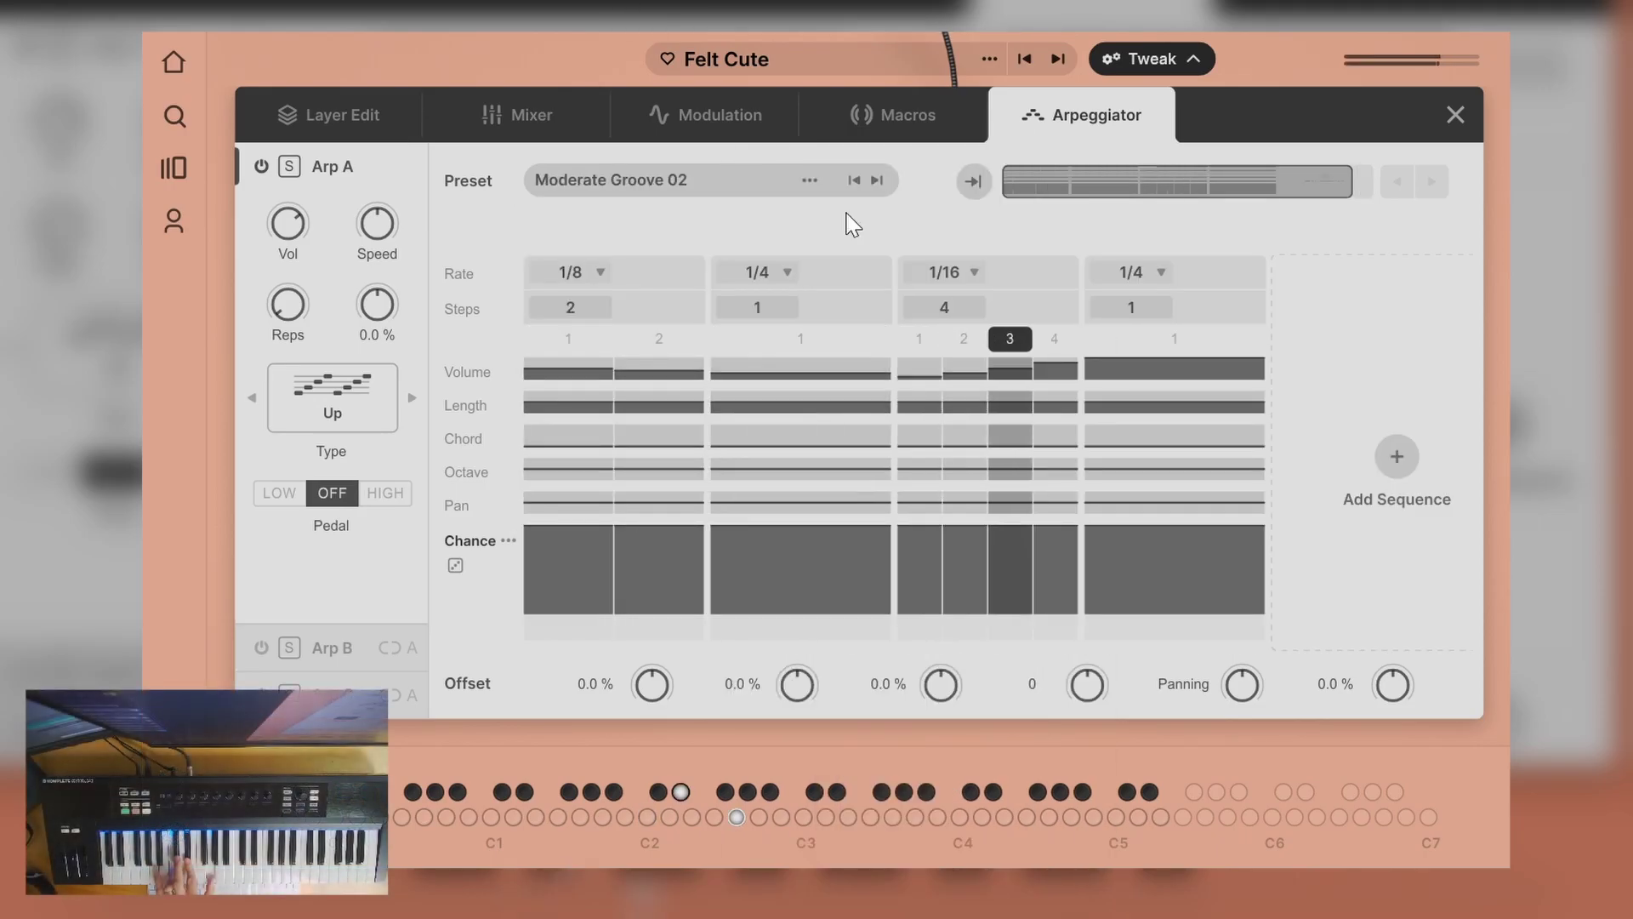
- Step Arp A's preset forward through Moderate Groove 03 and 04 to Moderate Groove 05
{"action": "left_click", "coordinate": [877, 181]}
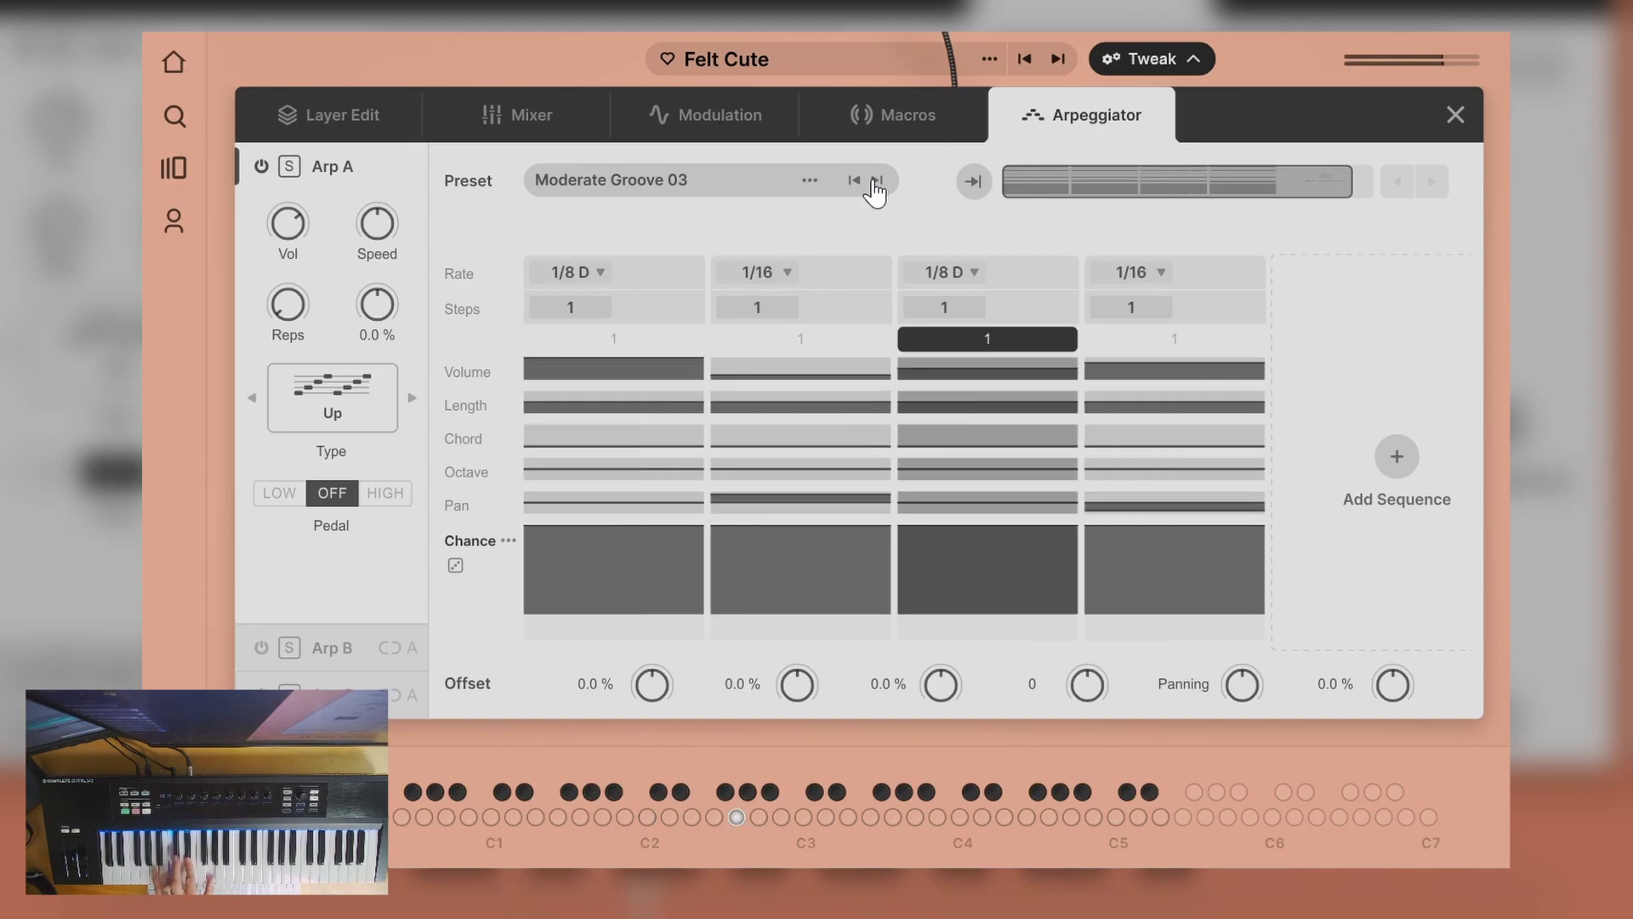
{"action": "left_click", "coordinate": [877, 181]}
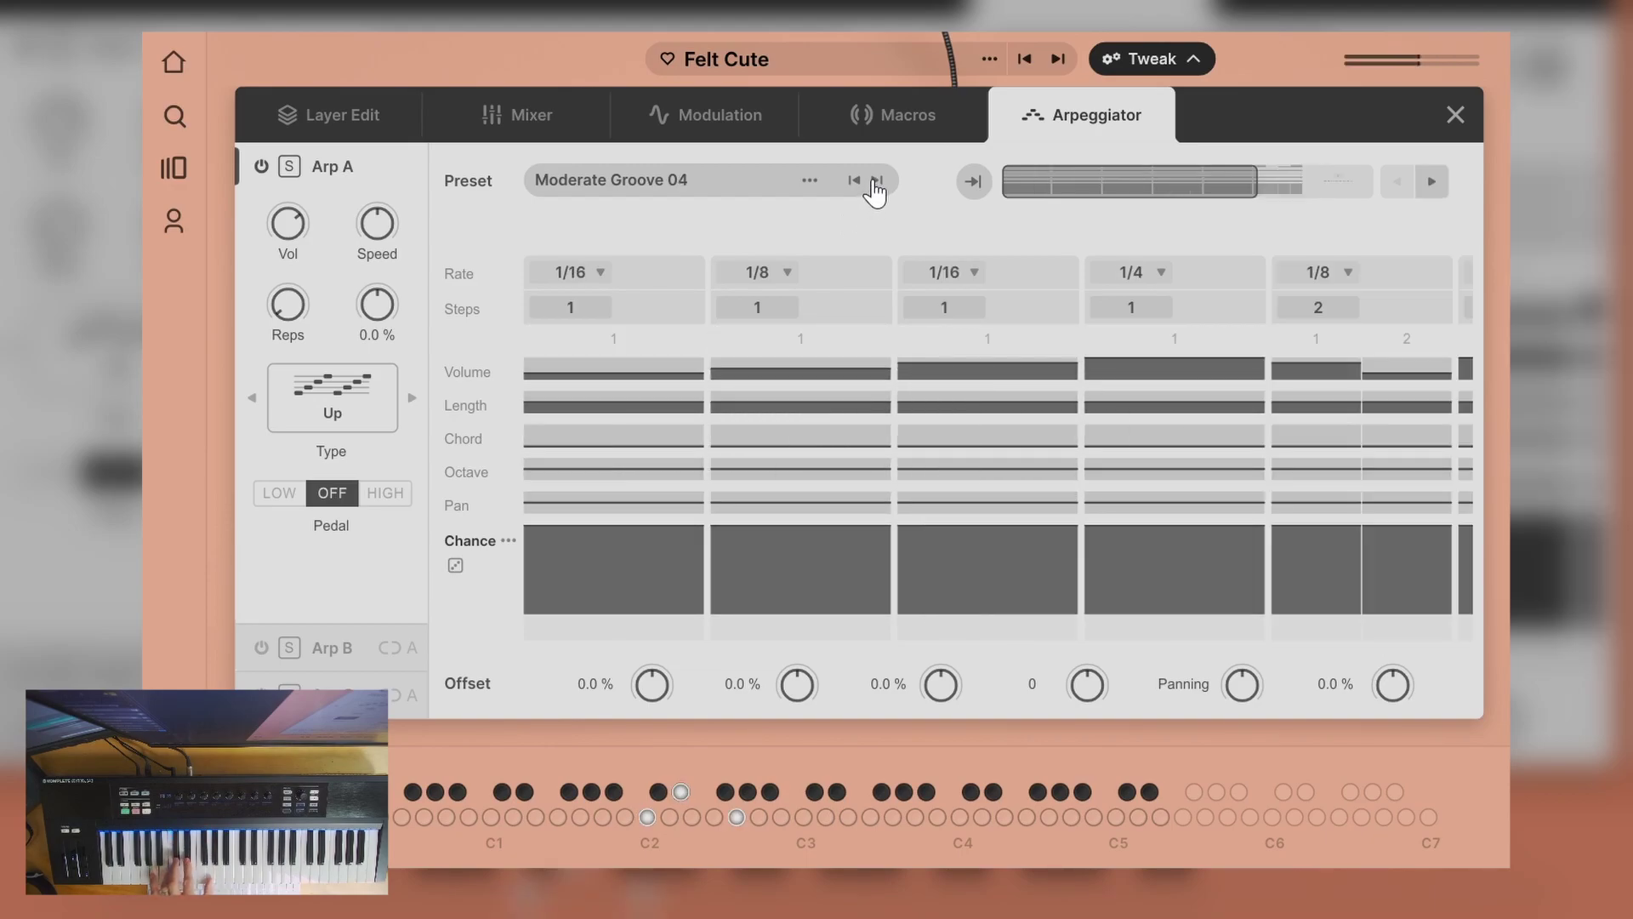
{"action": "left_click", "coordinate": [876, 181]}
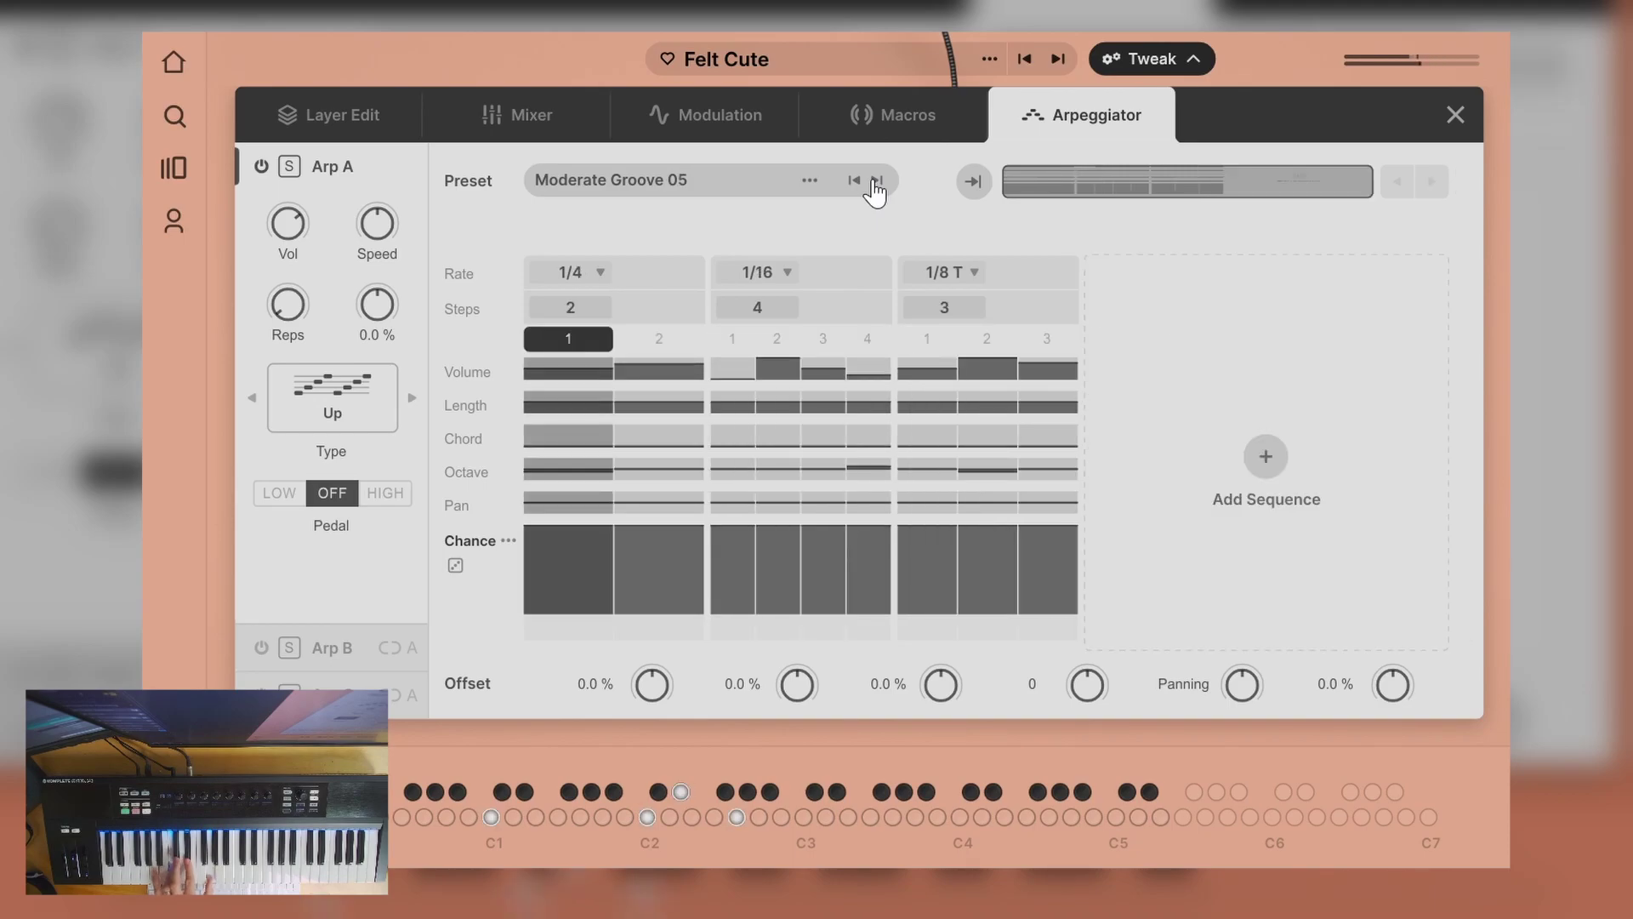
- Turn on Arp A in the next kit, A Quick Hello, and try its presets from Triplet 01 through Triplet 03
{"action": "left_click", "coordinate": [1056, 60]}
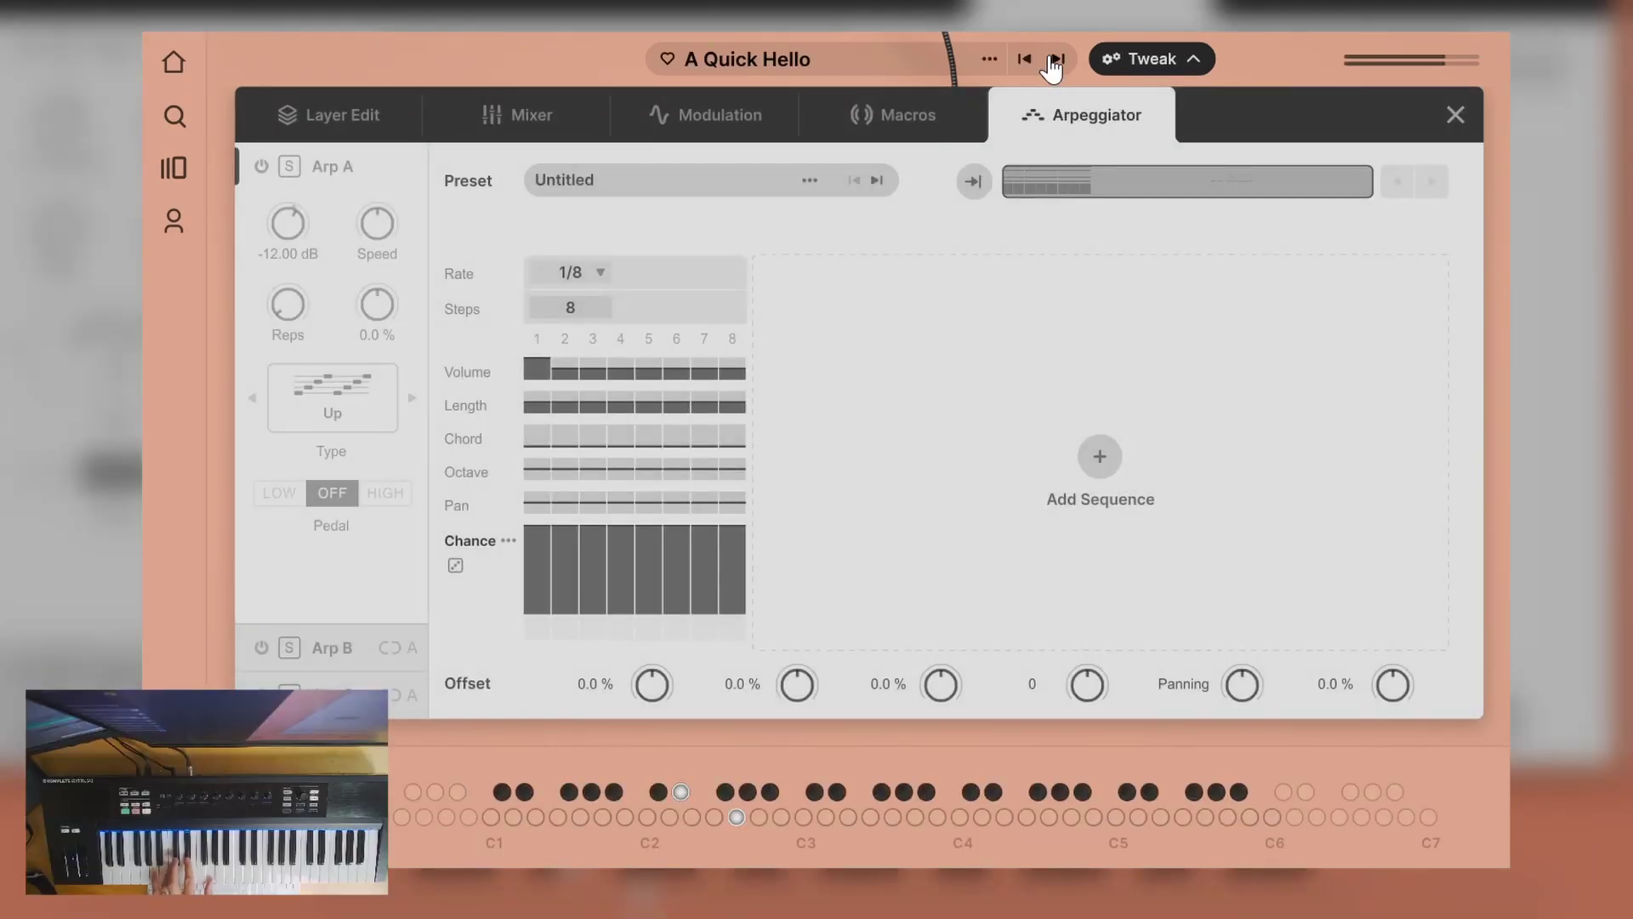
{"action": "left_click", "coordinate": [263, 167]}
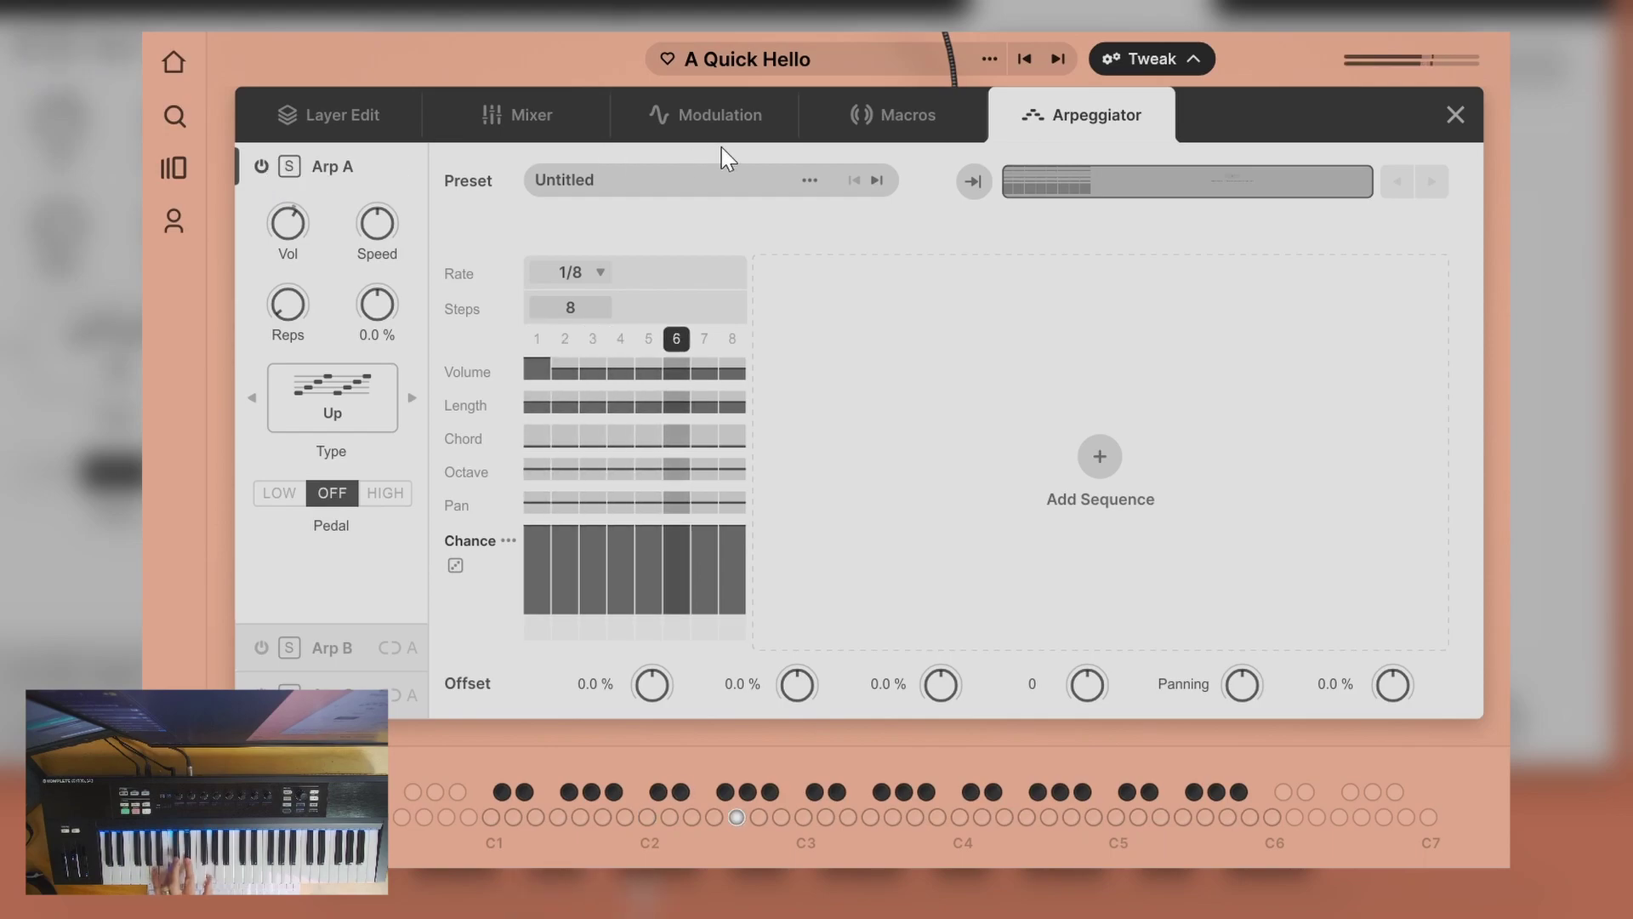
{"action": "left_click", "coordinate": [631, 183]}
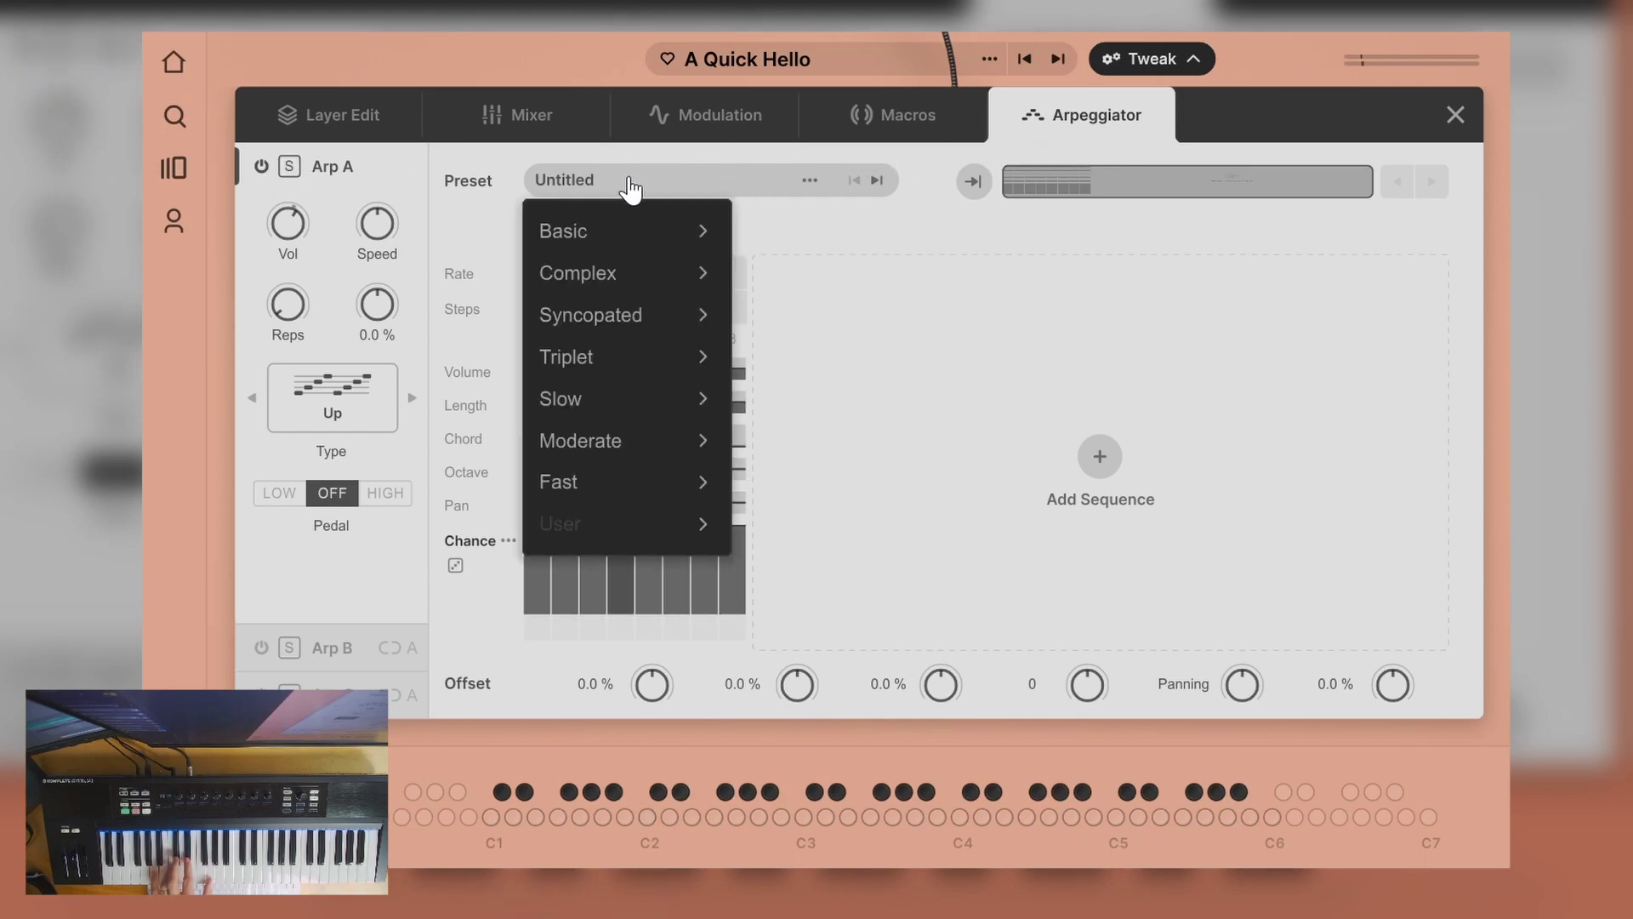
{"action": "mouse_move", "coordinate": [619, 355]}
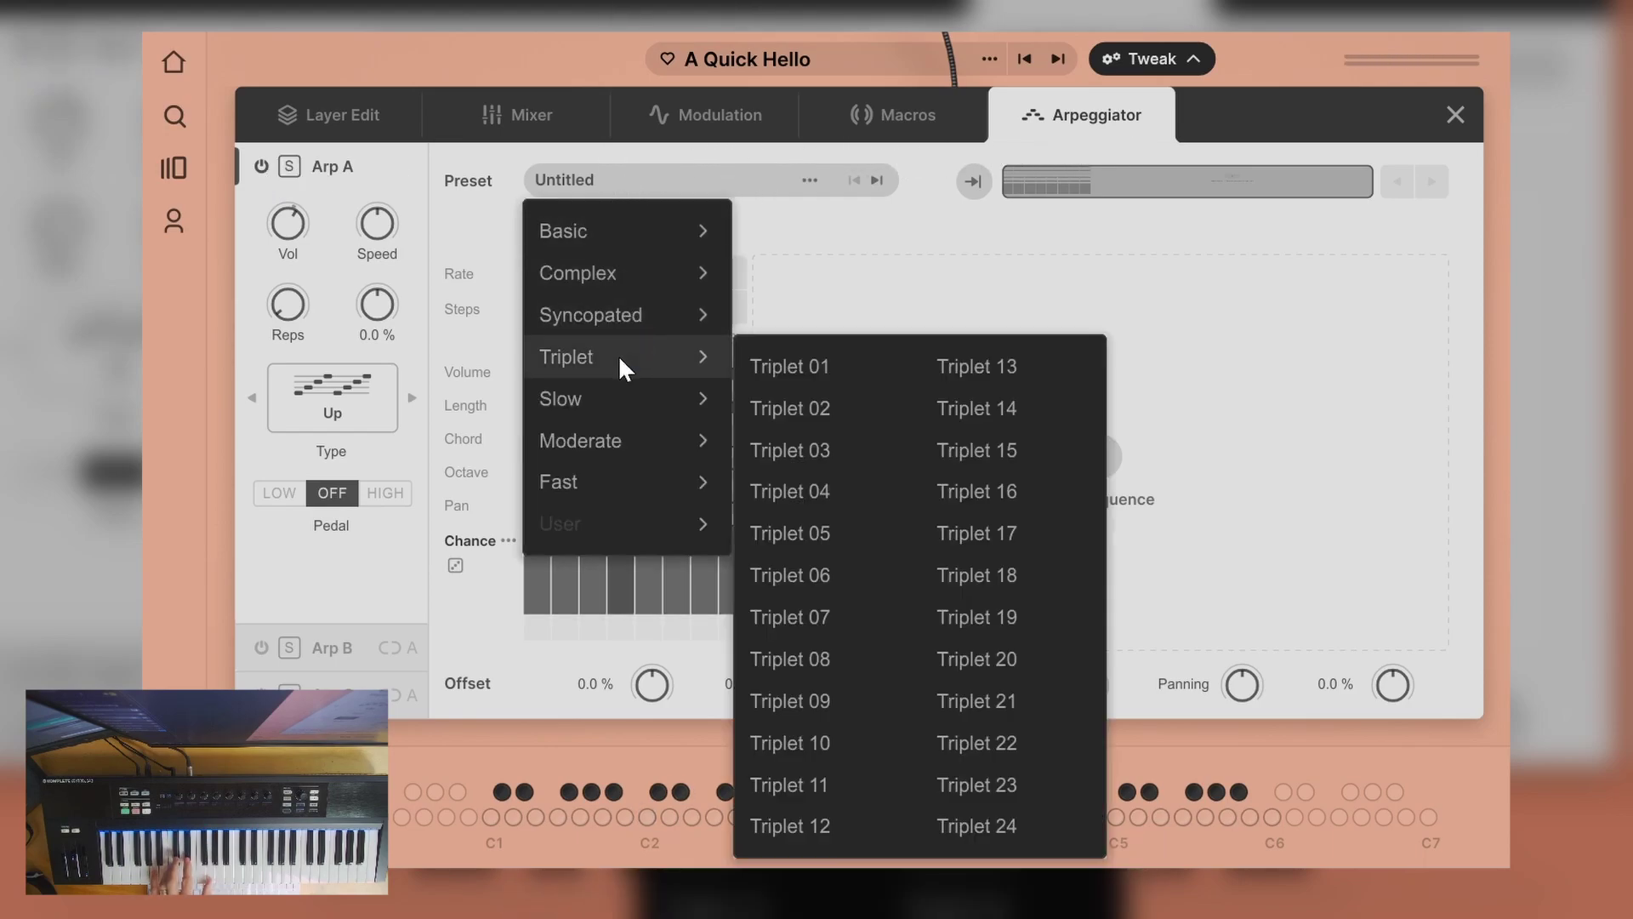
{"action": "left_click", "coordinate": [808, 365]}
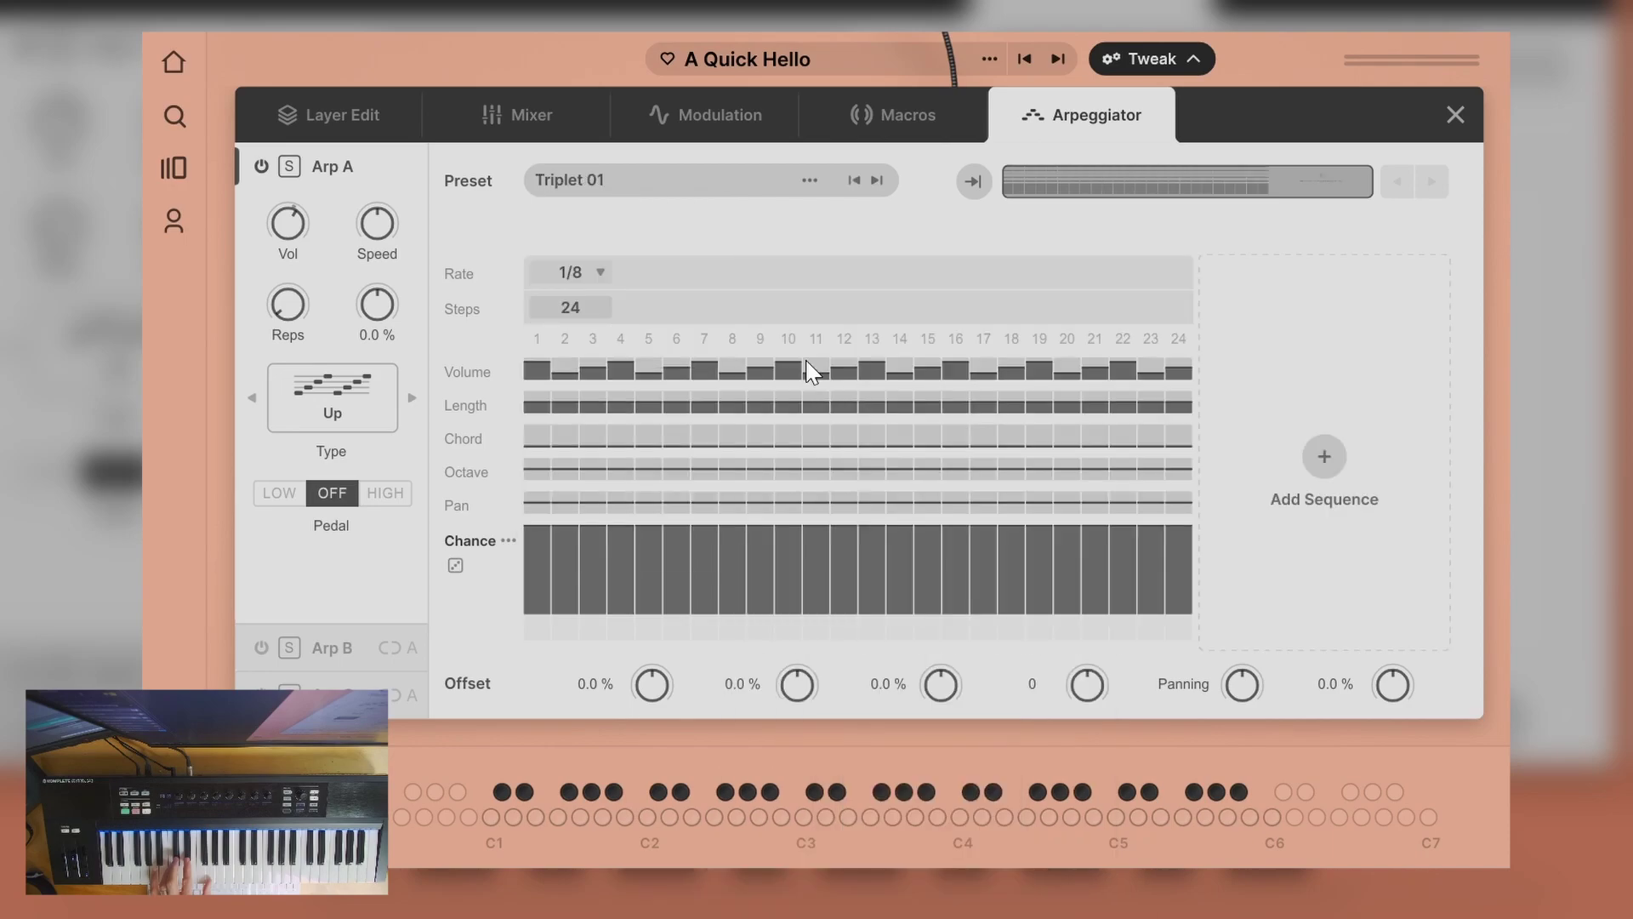
{"action": "left_click", "coordinate": [876, 181]}
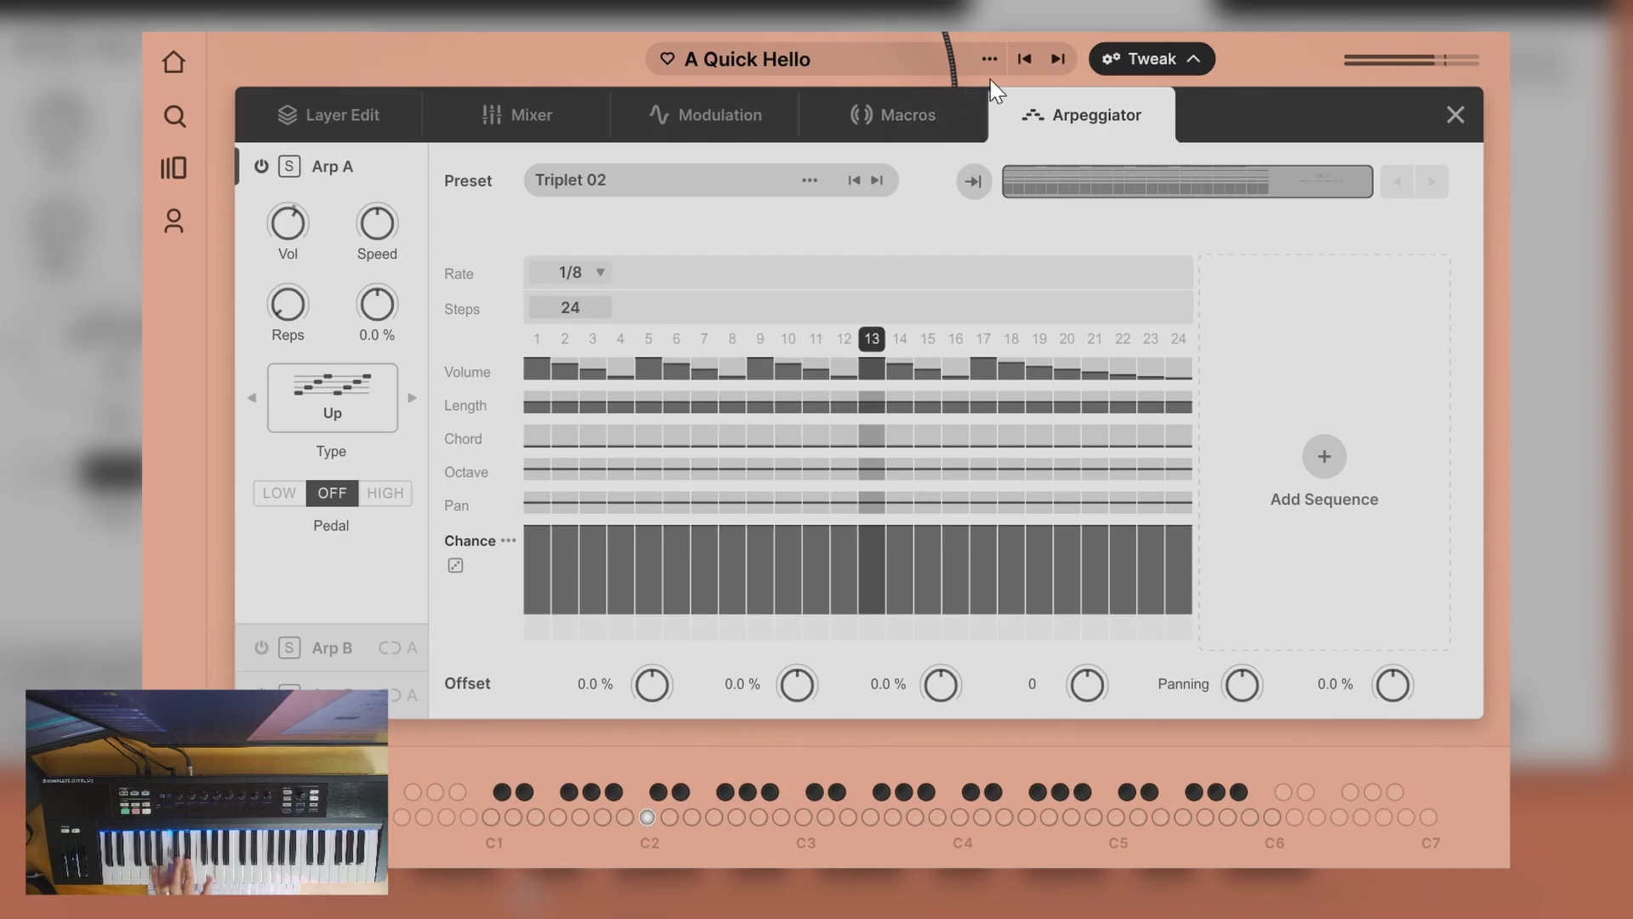
{"action": "left_click", "coordinate": [877, 181]}
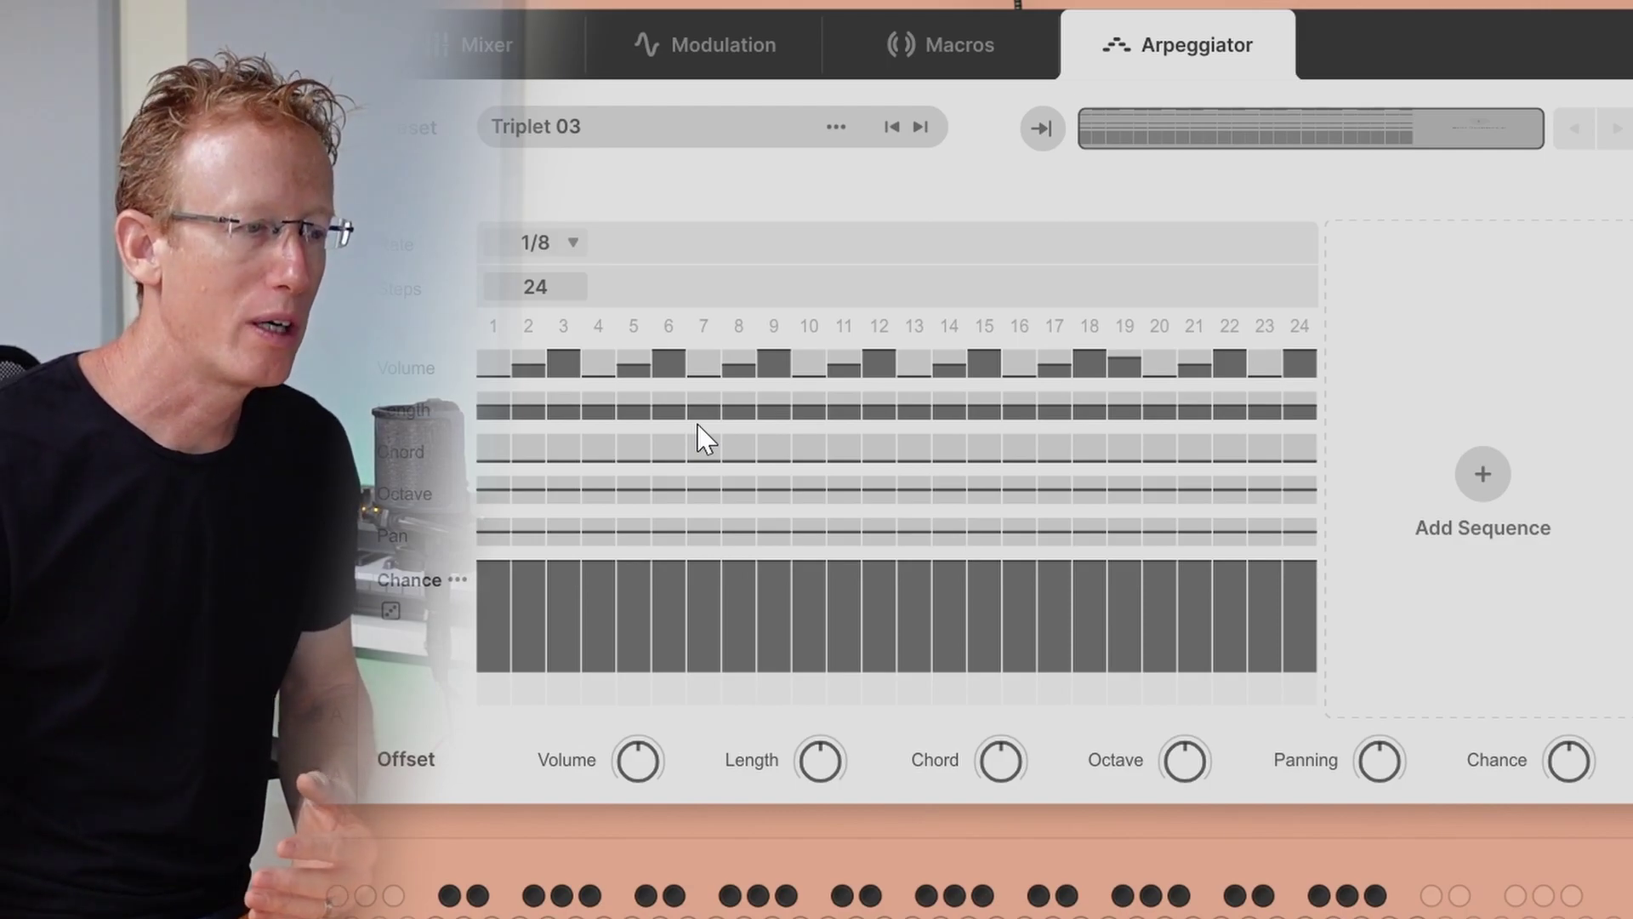
- Raise Arp A's Volume, Chord and Octave offsets, set Length to about 25.2 %, shift Panning slightly and lower Chance
{"action": "mouse_move", "coordinate": [639, 753]}
{"action": "left_mouse_down"}
{"action": "mouse_move", "coordinate": [627, 779]}
{"action": "mouse_move", "coordinate": [653, 715]}
{"action": "mouse_move", "coordinate": [634, 740]}
{"action": "left_mouse_up"}
{"action": "mouse_move", "coordinate": [813, 766]}
{"action": "left_mouse_down"}
{"action": "mouse_move", "coordinate": [805, 781]}
{"action": "mouse_move", "coordinate": [825, 739]}
{"action": "left_mouse_up"}
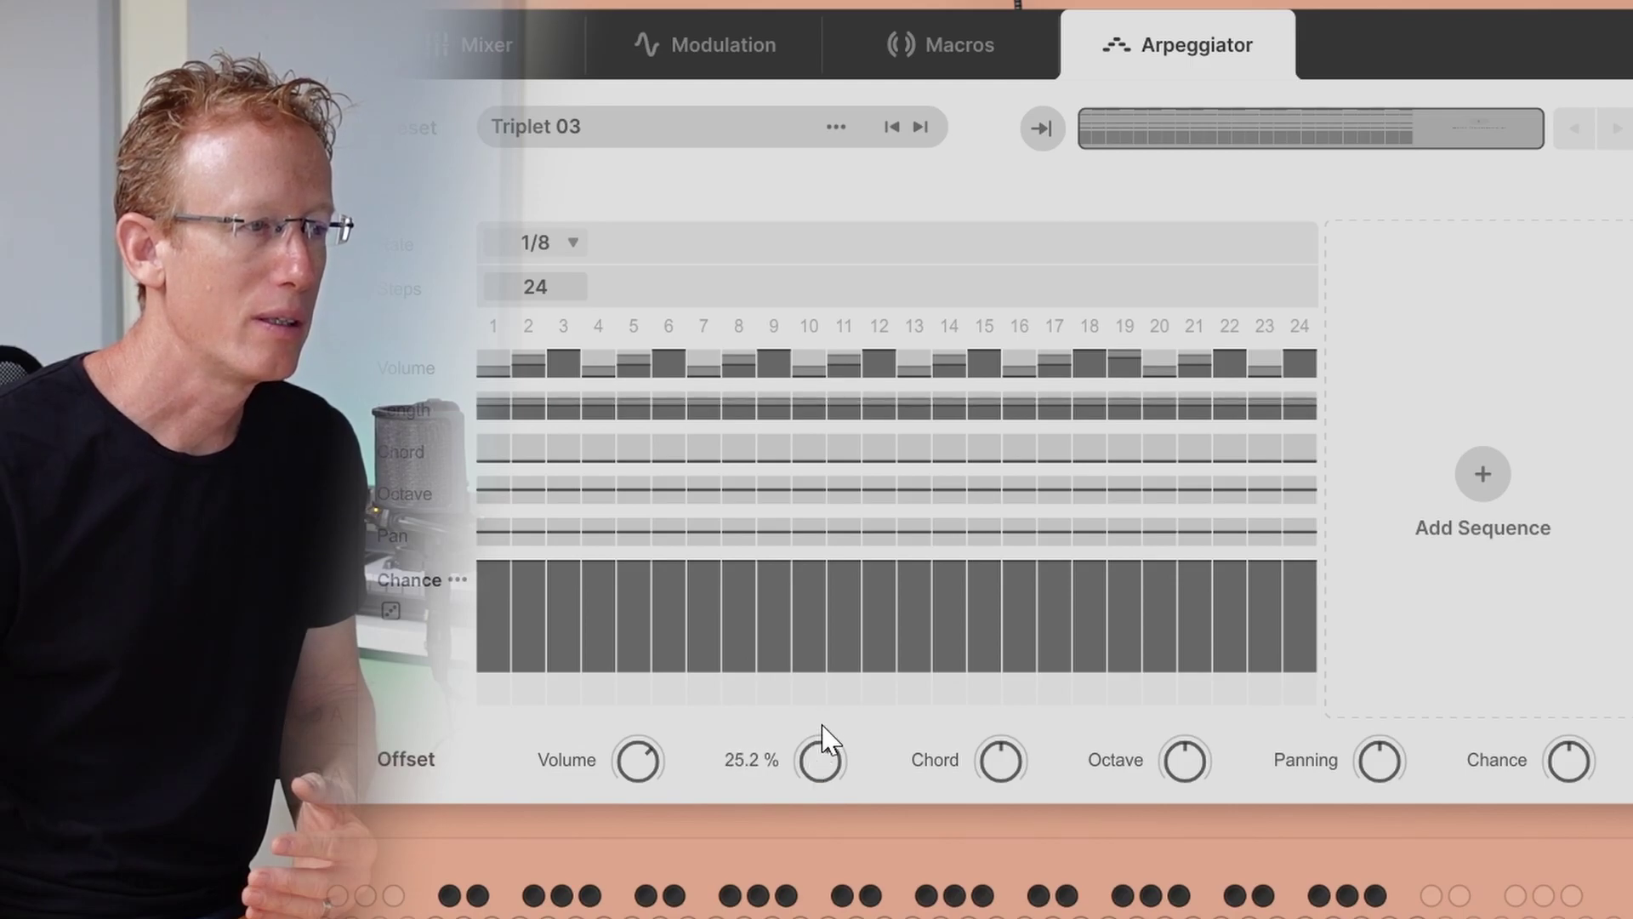
{"action": "left_click_drag", "start_coordinate": [991, 762], "coordinate": [992, 678]}
{"action": "left_click_drag", "start_coordinate": [1185, 760], "coordinate": [1191, 719]}
{"action": "mouse_move", "coordinate": [1369, 764]}
{"action": "left_mouse_down"}
{"action": "mouse_move", "coordinate": [1370, 715]}
{"action": "mouse_move", "coordinate": [1372, 770]}
{"action": "left_mouse_up"}
{"action": "left_click_drag", "start_coordinate": [1566, 770], "coordinate": [1549, 800]}
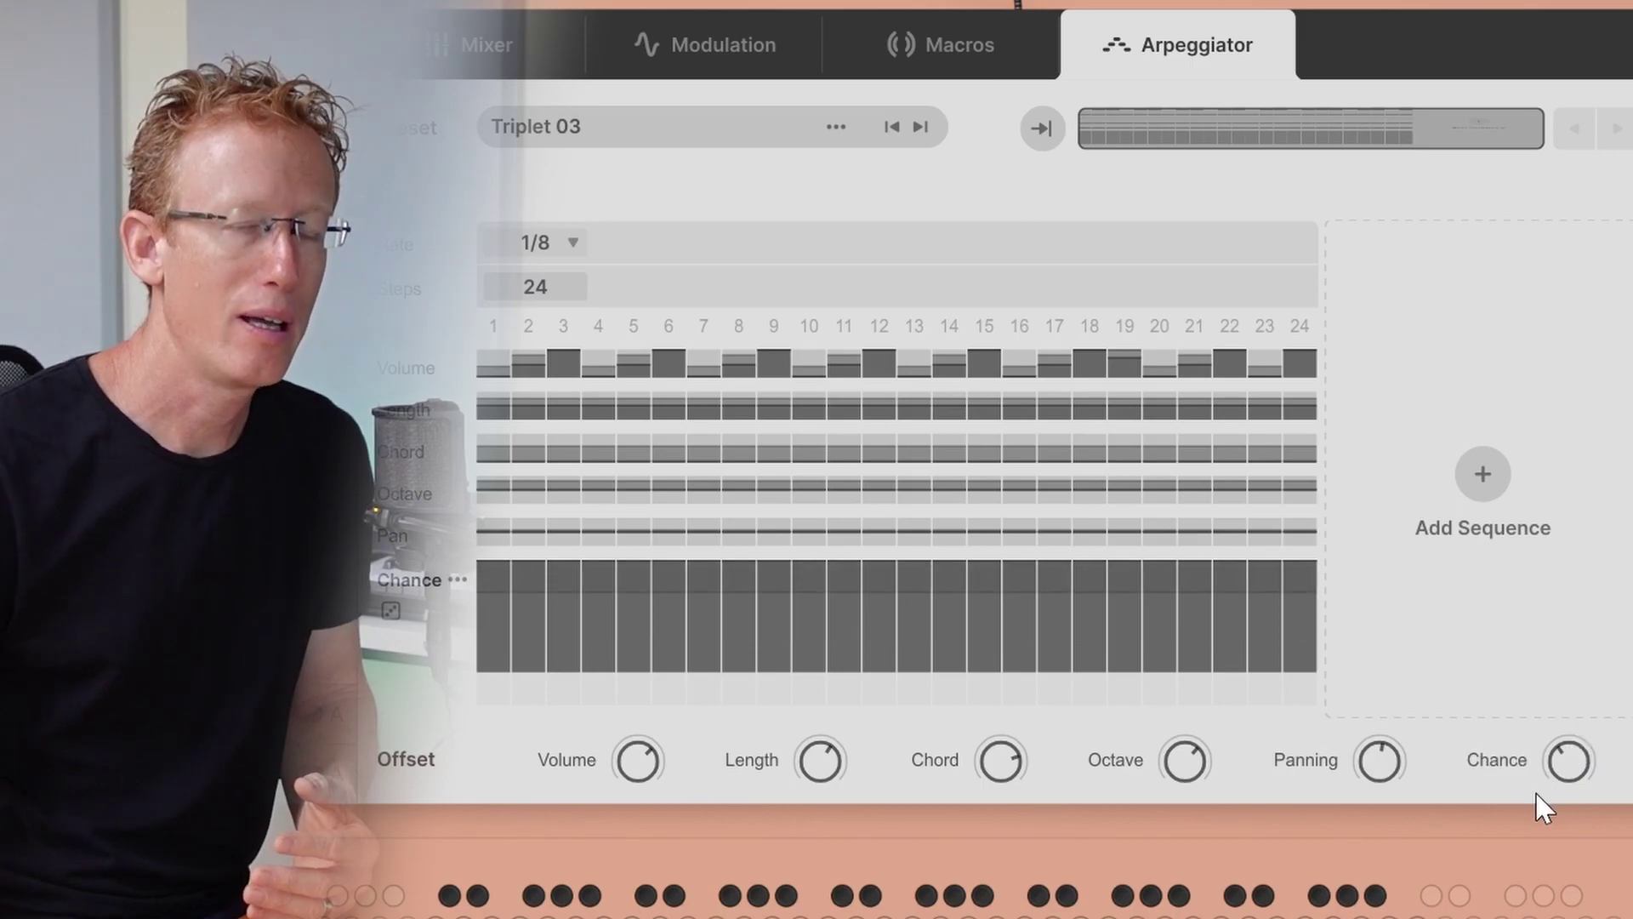